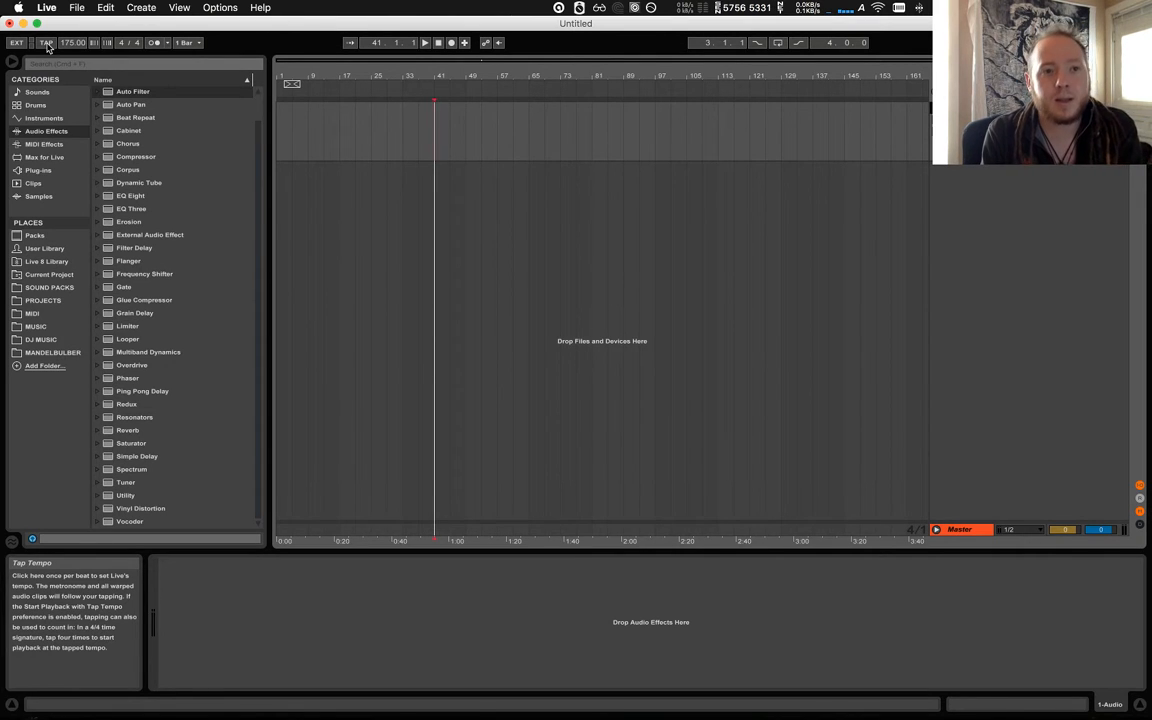
Set the song tempo to 152 BPM by tapping the beat.
{"action": "left_click", "coordinate": [46, 43]}
{"action": "left_click", "coordinate": [46, 43]}
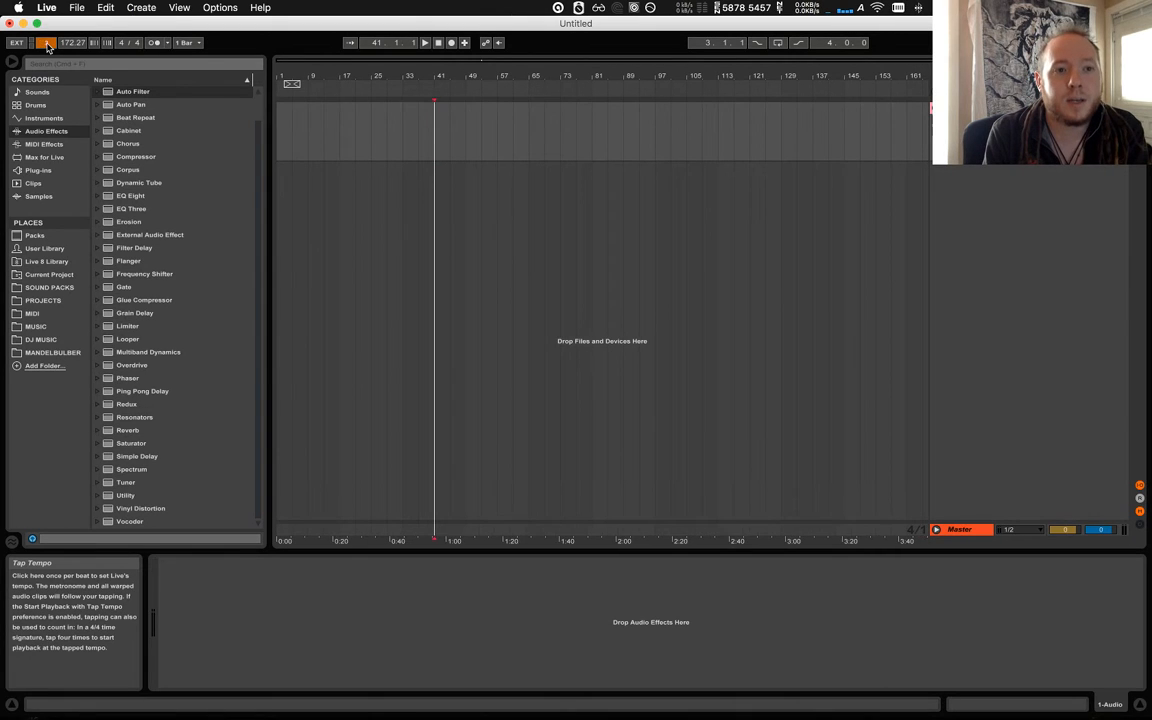
{"action": "left_click", "coordinate": [46, 43]}
{"action": "left_click", "coordinate": [46, 43]}
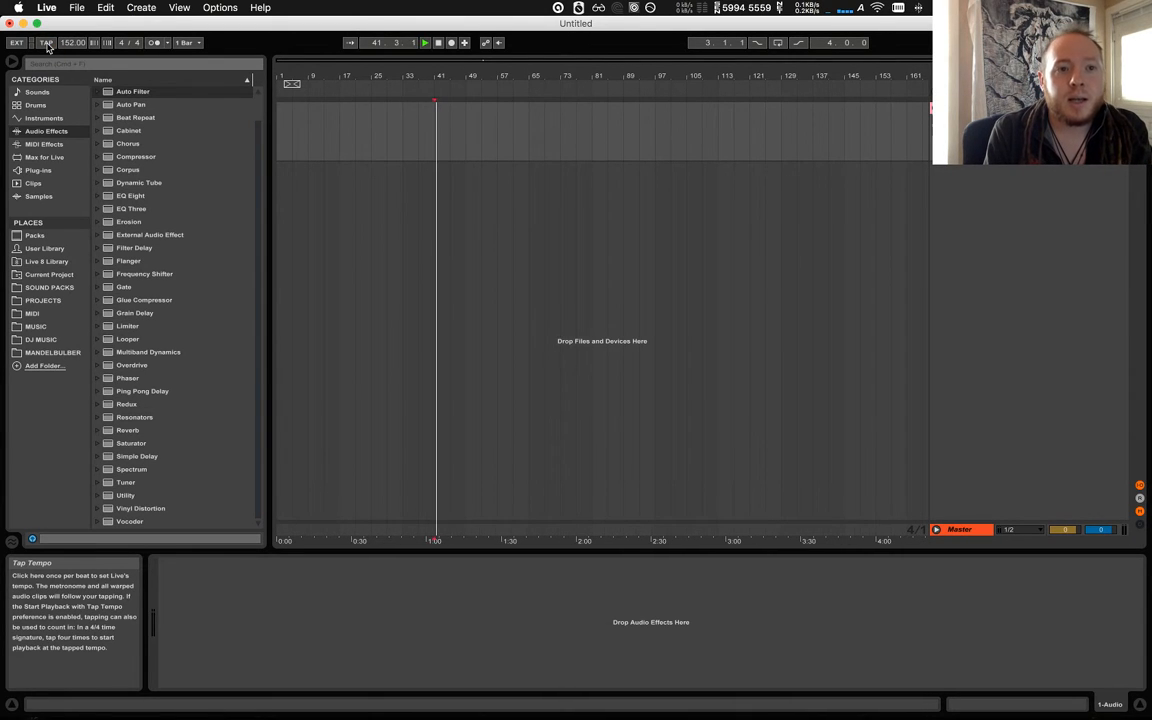
{"action": "left_click", "coordinate": [46, 43]}
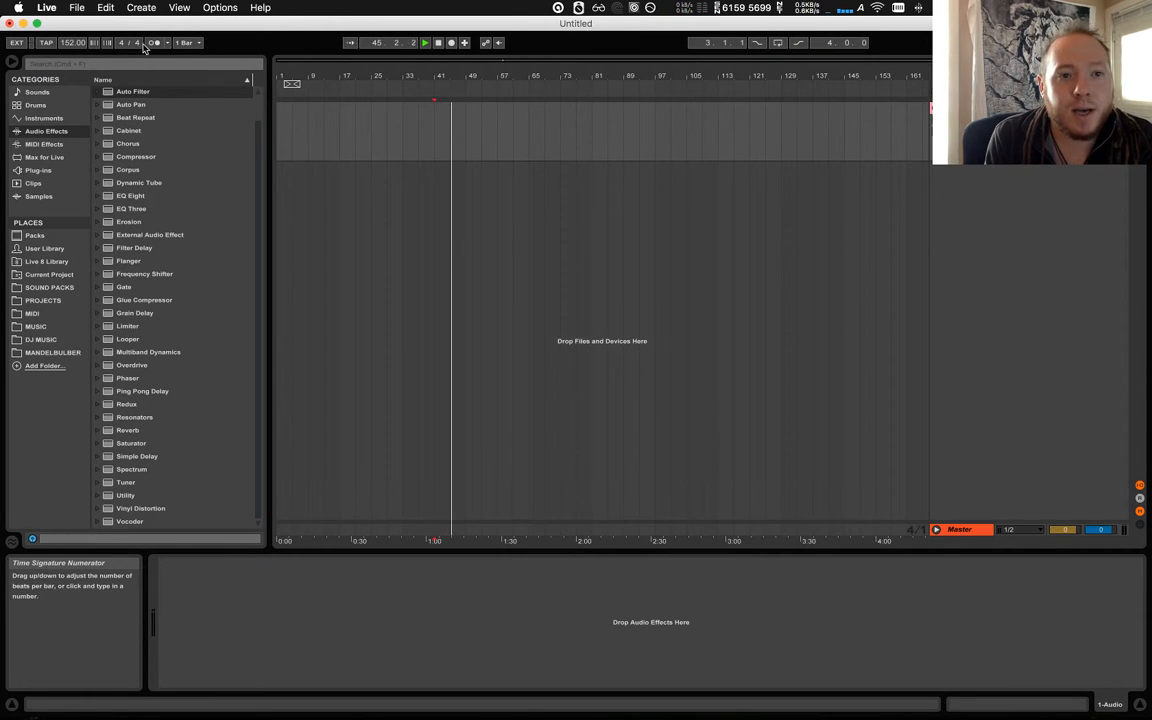
Examine the metronome's count-in choices and the global quantization choices, and stop playback.
{"action": "left_click", "coordinate": [167, 46]}
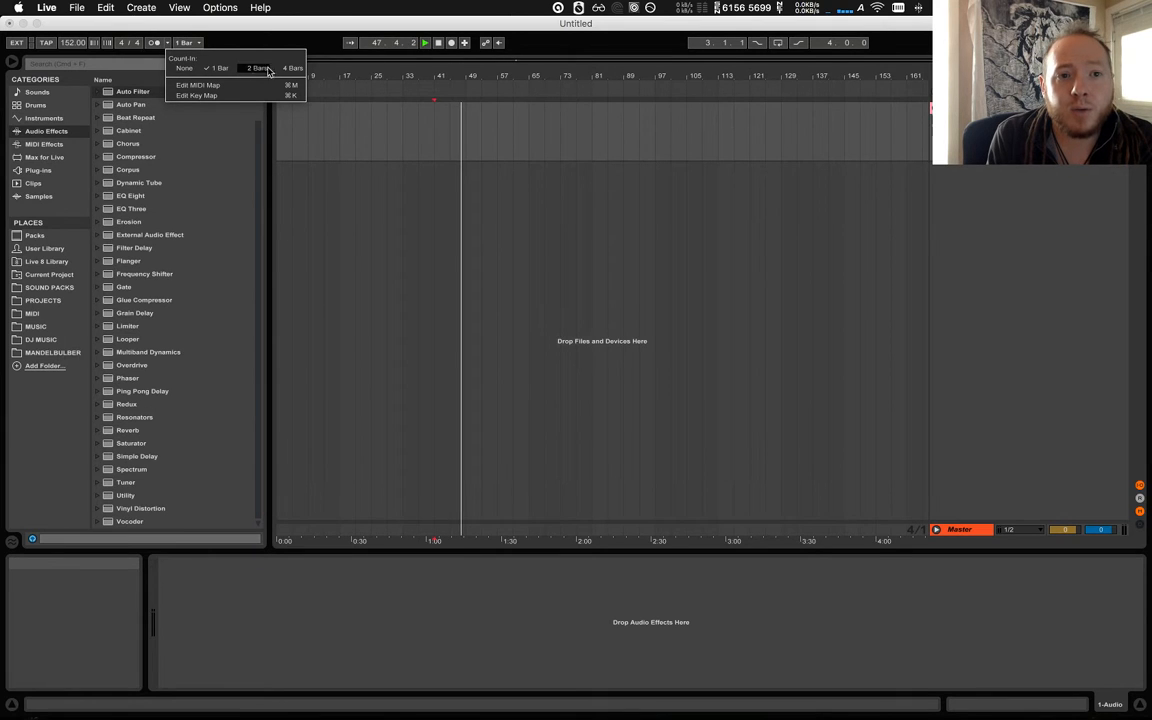
{"action": "left_click", "coordinate": [225, 126]}
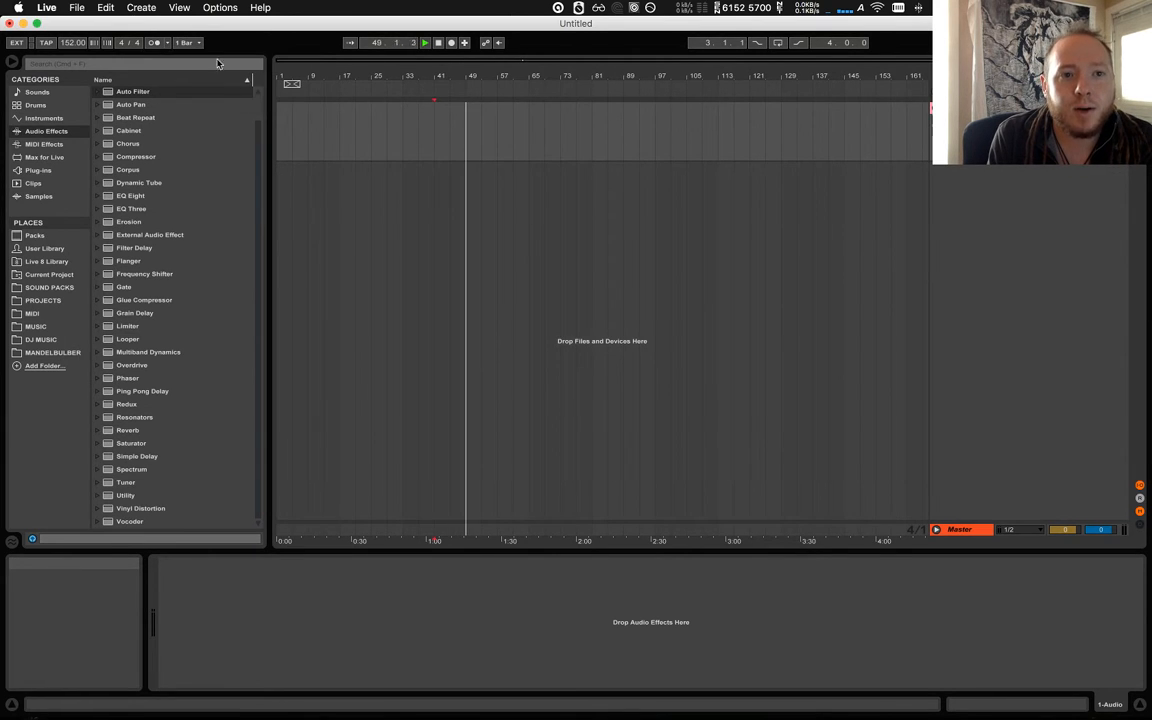
{"action": "left_click", "coordinate": [198, 44]}
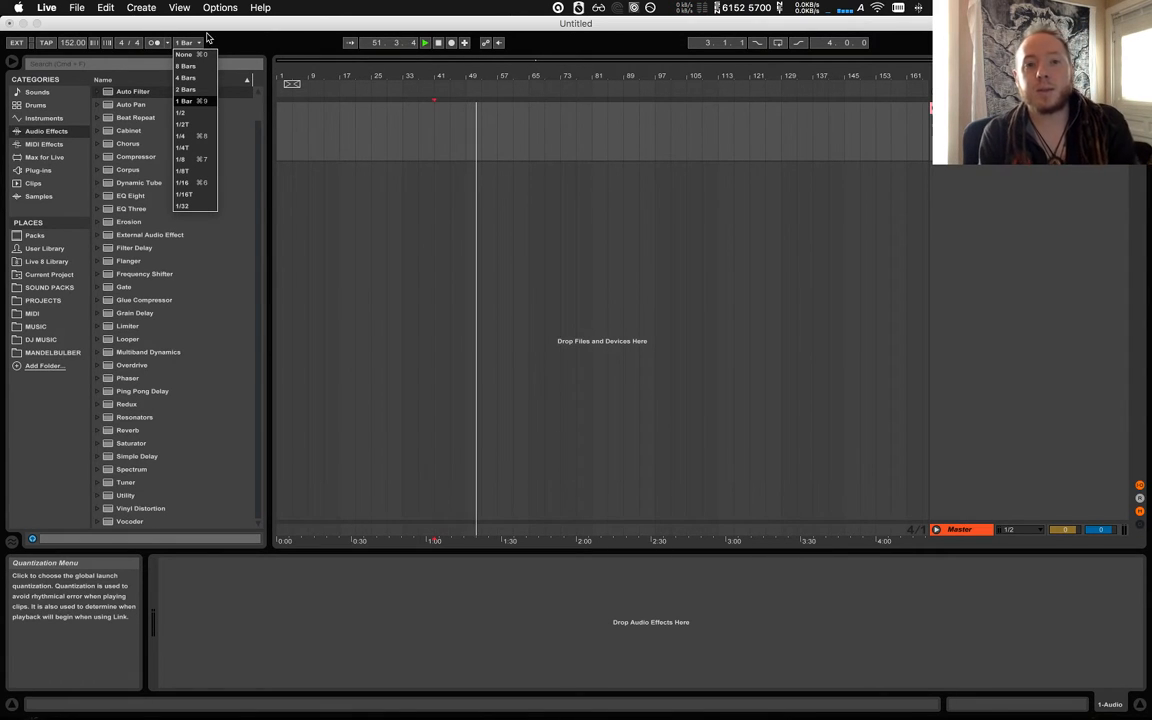
{"action": "left_click", "coordinate": [436, 45]}
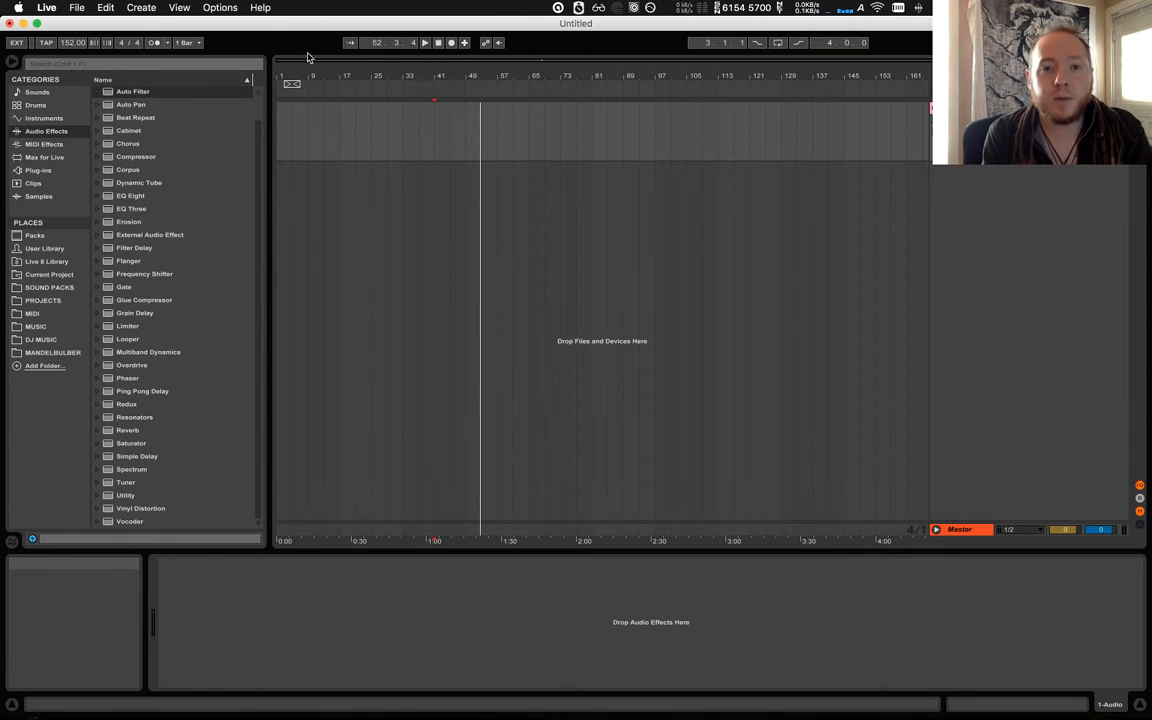
Try global launch quantization at 1/32 and 1/4T, and restore it to 1 Bar.
{"action": "left_click", "coordinate": [198, 43]}
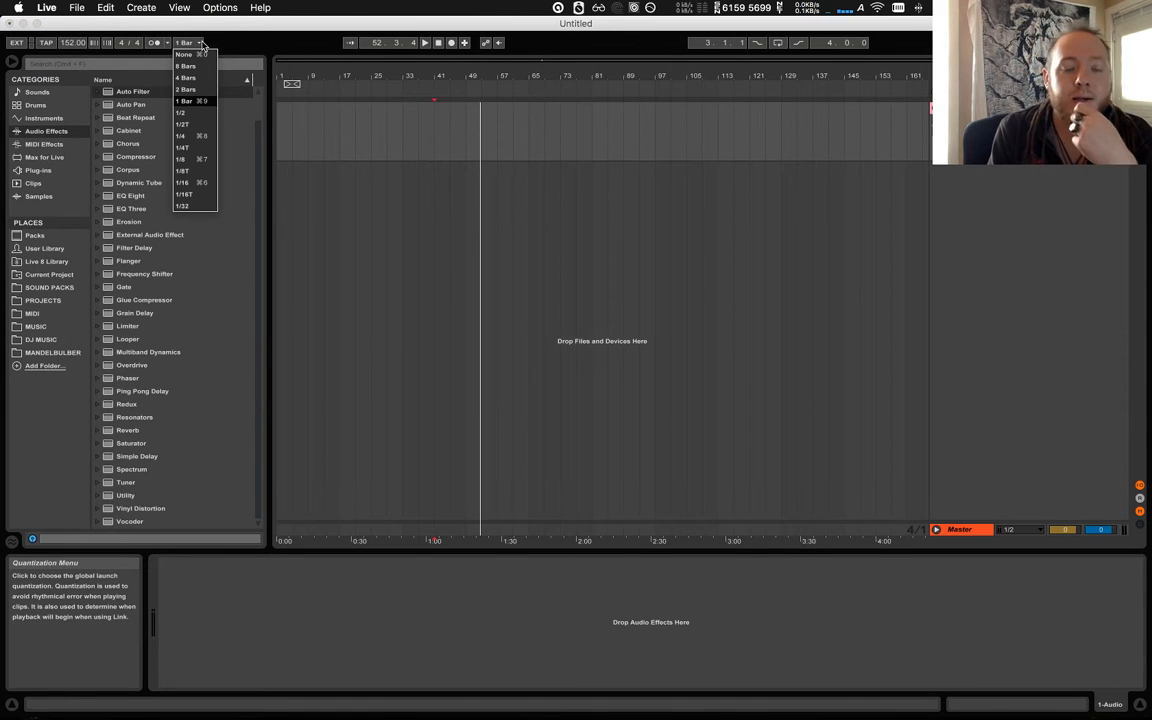
{"action": "left_click", "coordinate": [190, 205]}
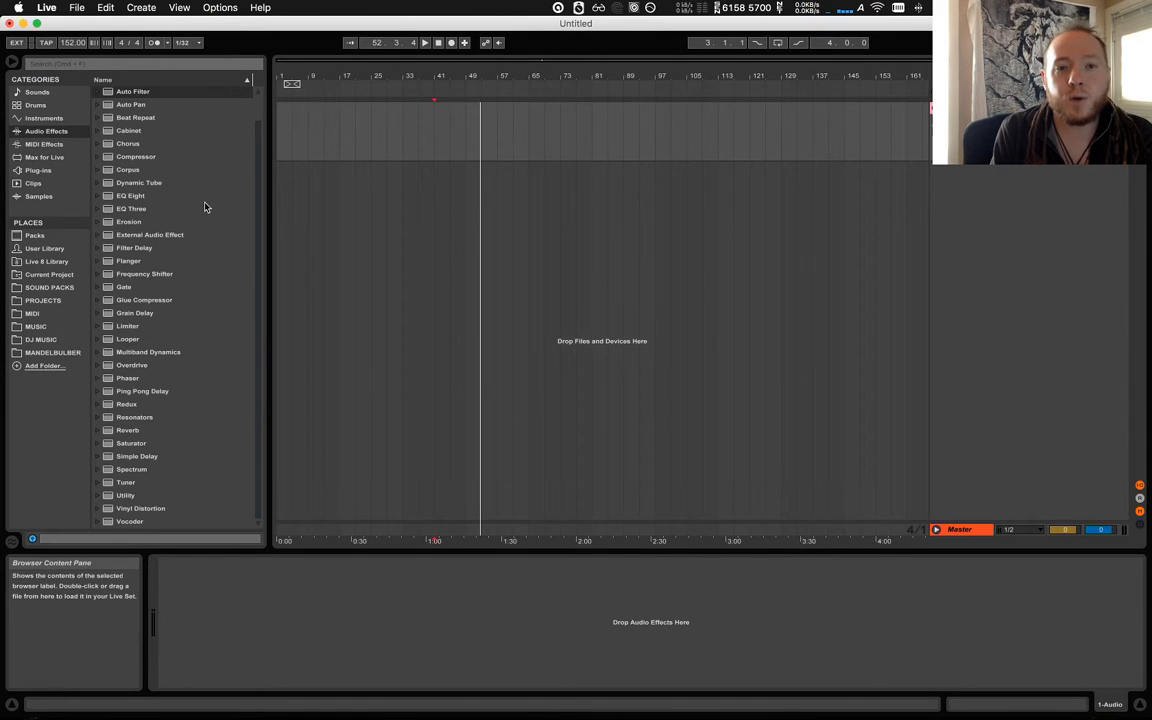
{"action": "mouse_move", "coordinate": [352, 73]}
{"action": "left_mouse_down"}
{"action": "mouse_move", "coordinate": [353, 195]}
{"action": "mouse_move", "coordinate": [371, 70]}
{"action": "left_mouse_up"}
{"action": "left_click", "coordinate": [190, 43]}
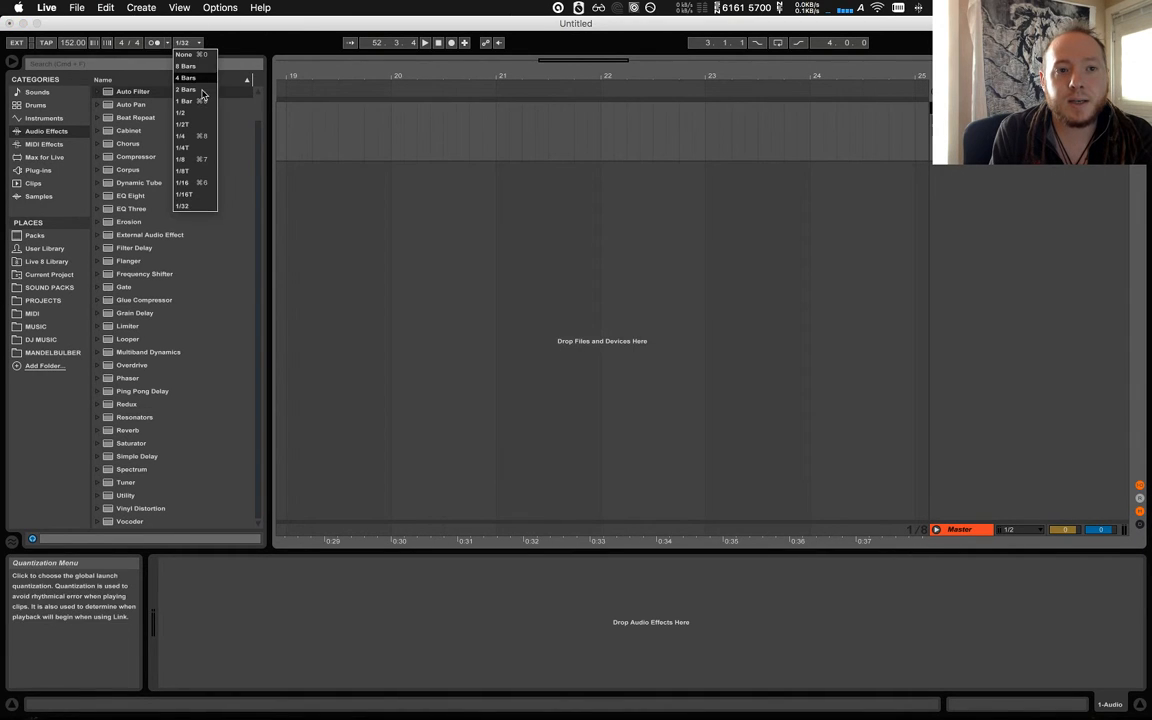
{"action": "left_click", "coordinate": [185, 140]}
{"action": "left_click", "coordinate": [186, 43]}
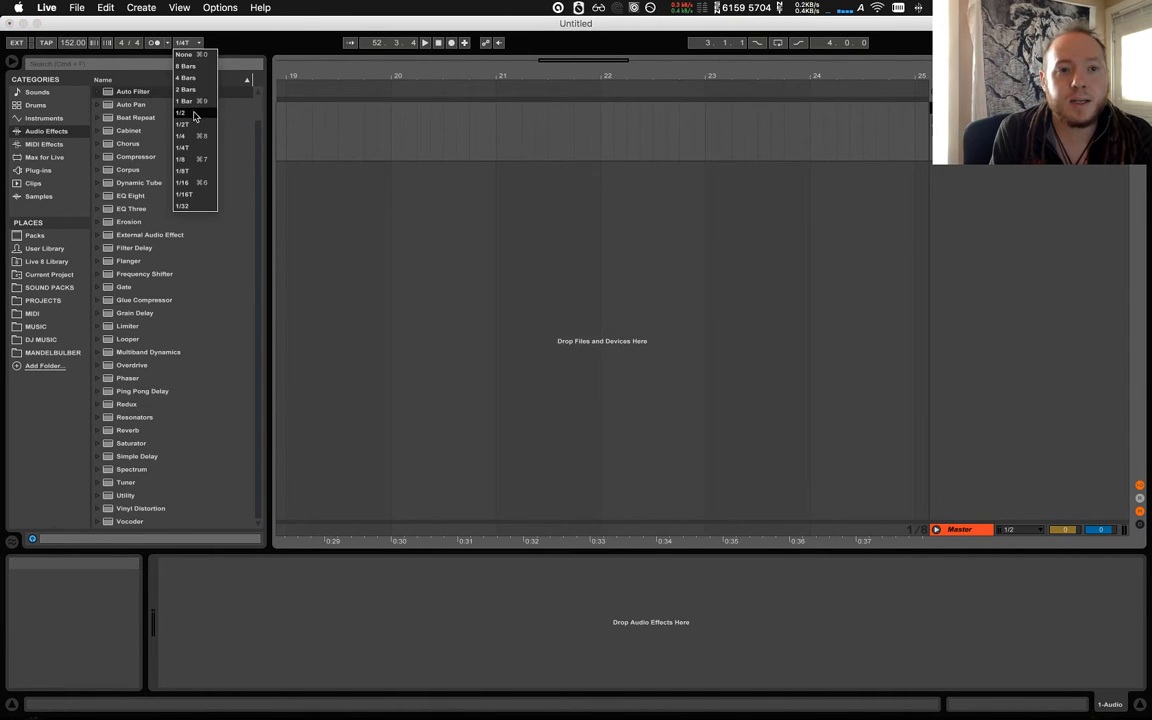
{"action": "left_click", "coordinate": [195, 105]}
Try the Follow option by playing the arrangement with the timeline zoomed in, and stop playback.
{"action": "left_click_drag", "start_coordinate": [432, 79], "coordinate": [495, 18]}
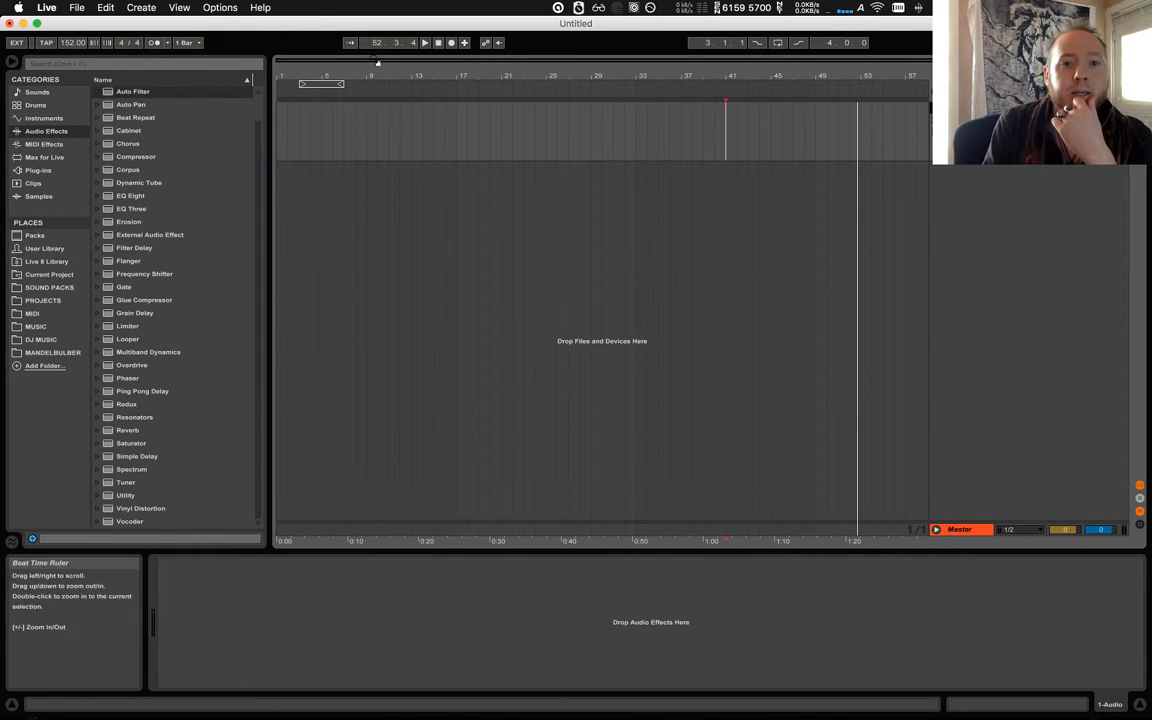
{"action": "left_click", "coordinate": [352, 44]}
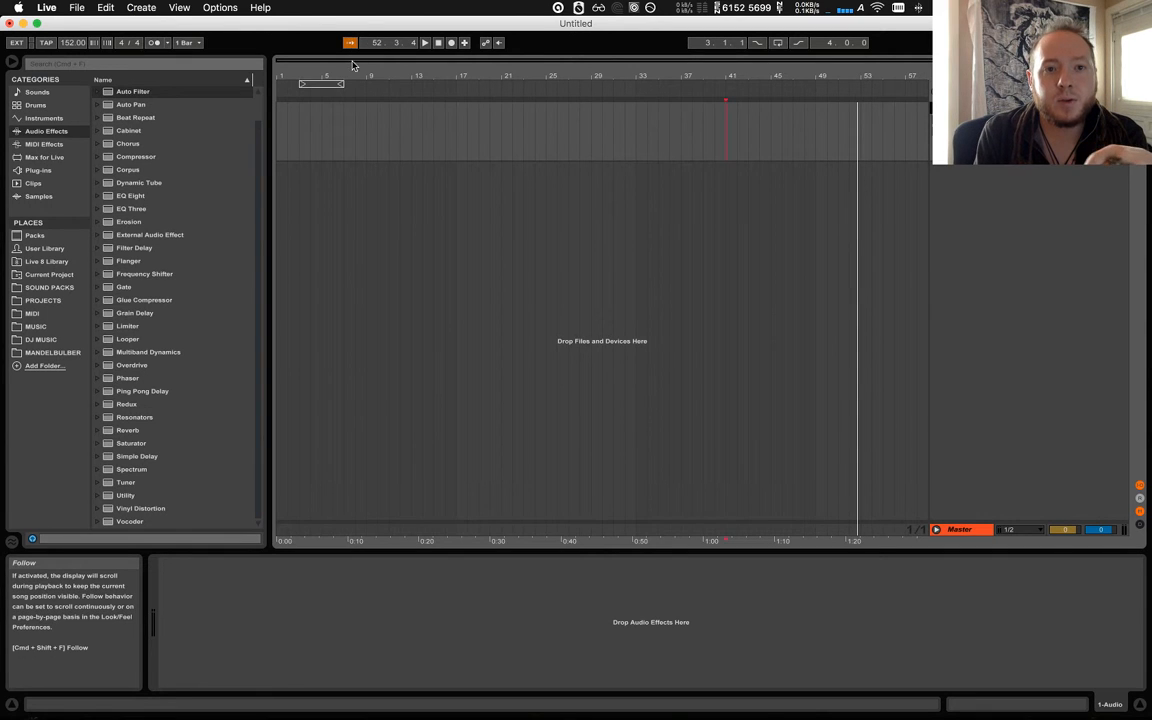
{"action": "left_click_drag", "start_coordinate": [287, 70], "coordinate": [288, 165]}
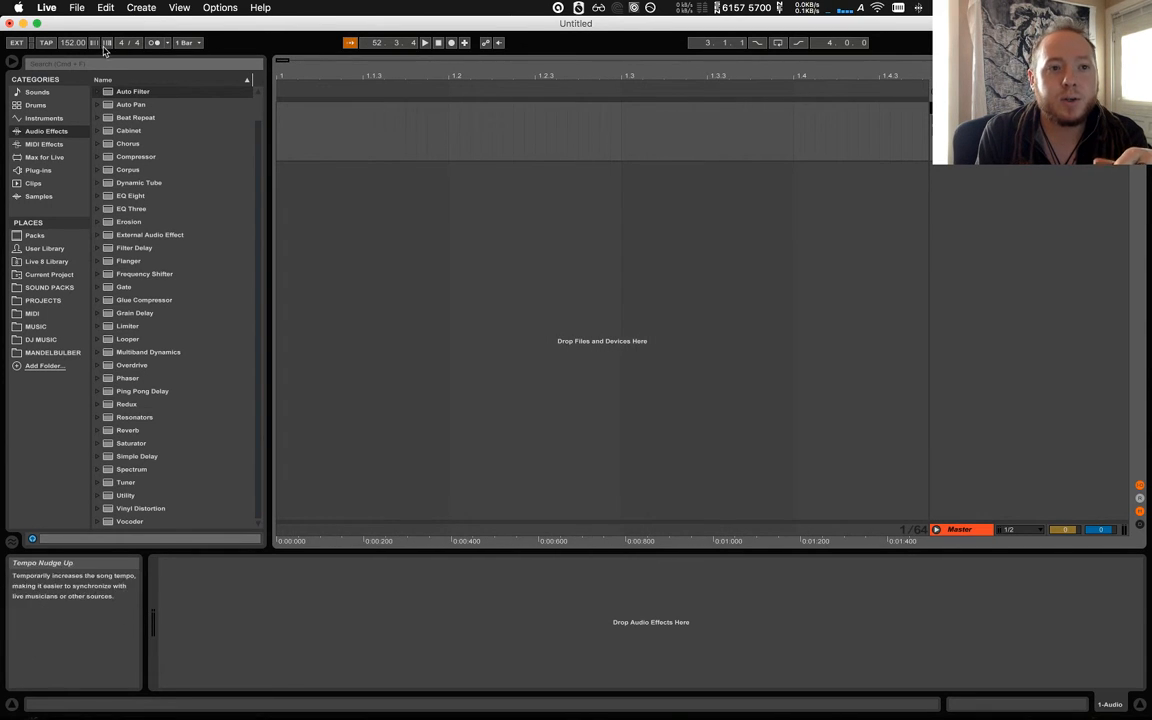
{"action": "left_click", "coordinate": [425, 43]}
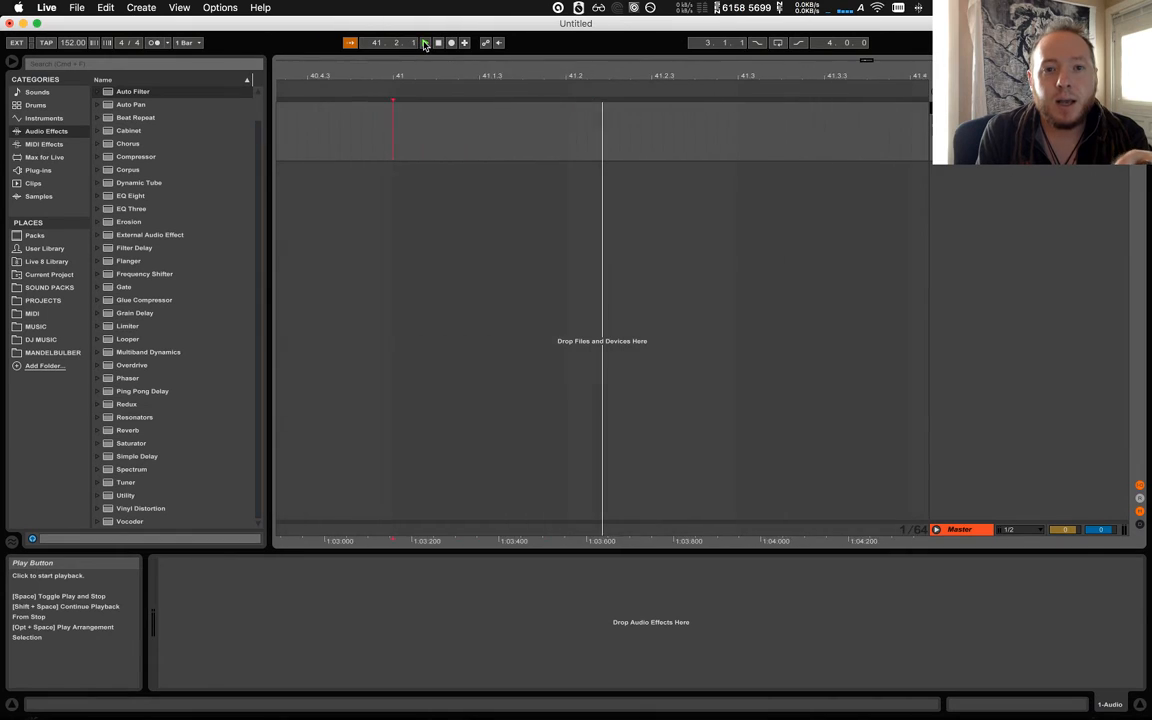
{"action": "left_click_drag", "start_coordinate": [548, 77], "coordinate": [548, 25]}
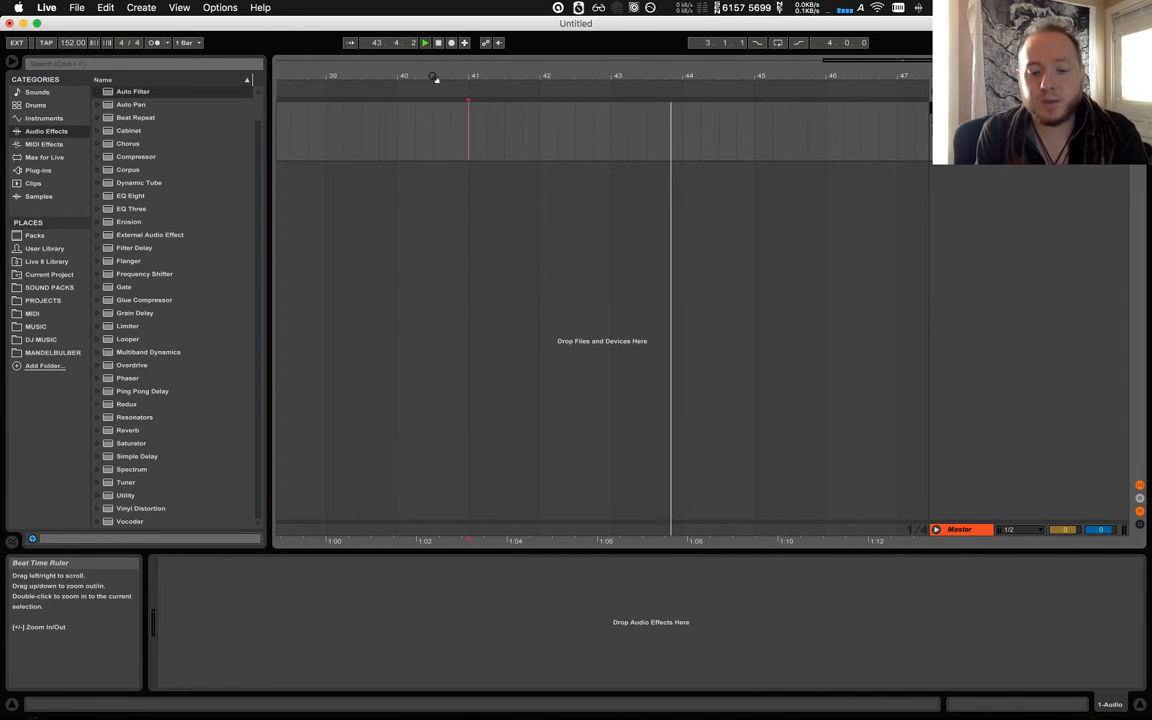
{"action": "key", "text": "space"}
Reset the playhead to the song start, run a short arrangement recording, and return to 1.1.1.
{"action": "left_click_drag", "start_coordinate": [468, 80], "coordinate": [722, 79]}
{"action": "left_click", "coordinate": [438, 43]}
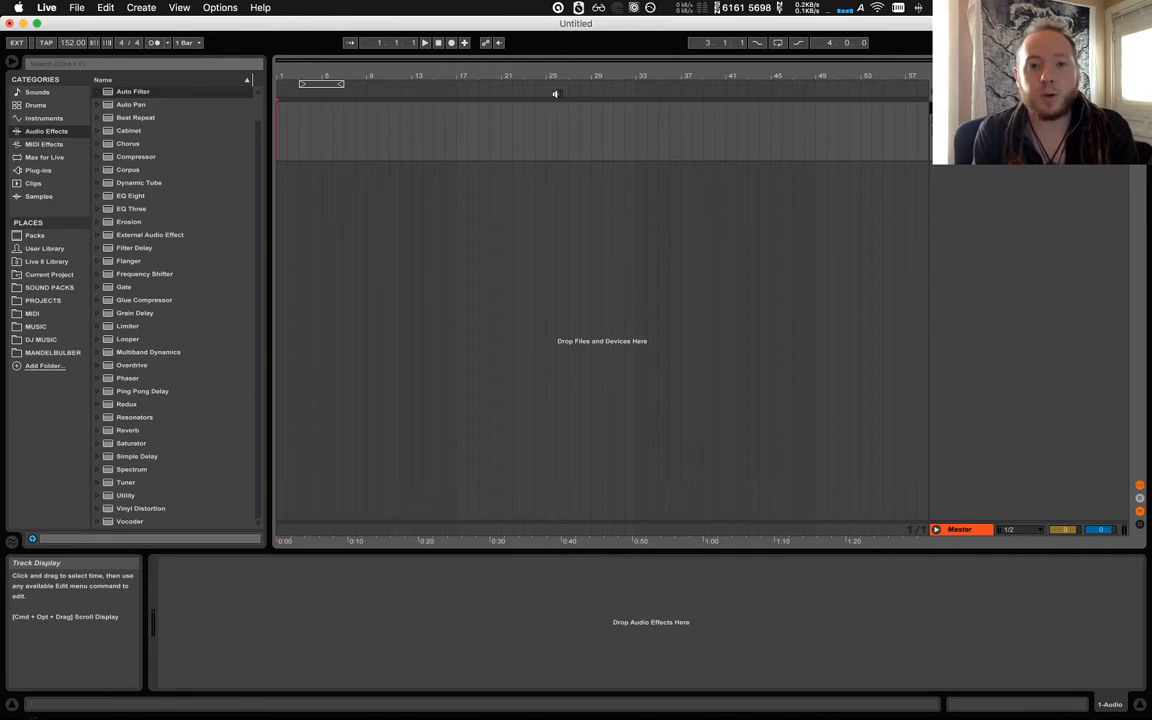
{"action": "left_click", "coordinate": [451, 44]}
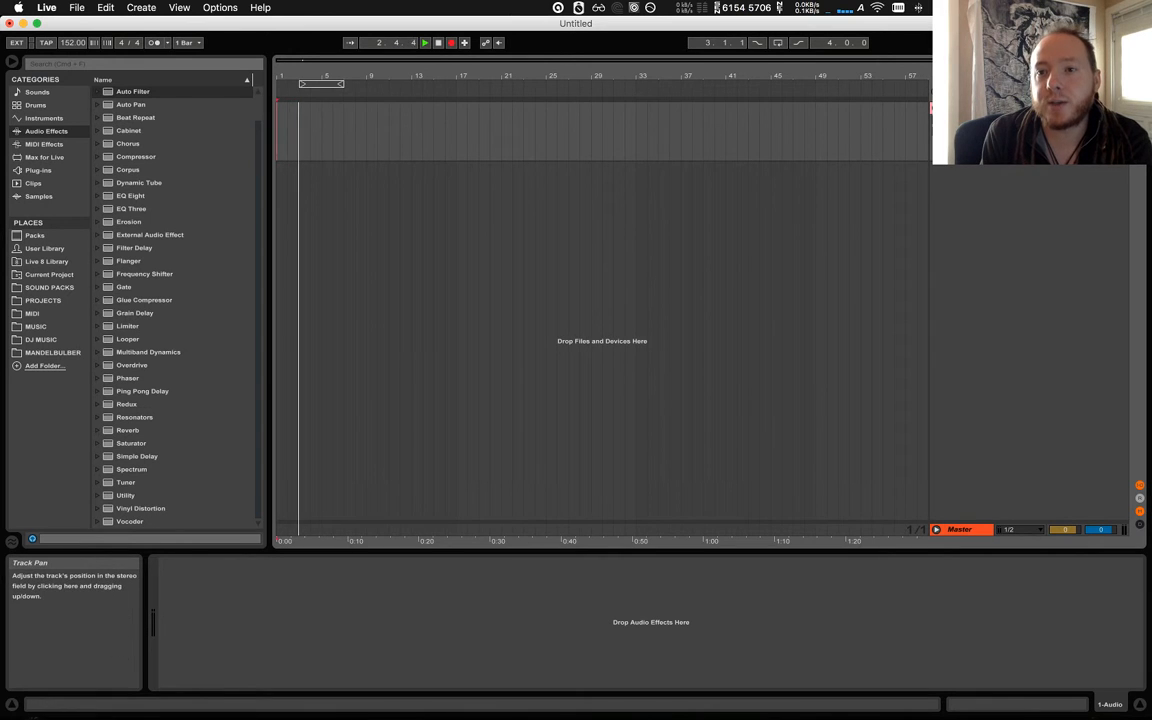
{"action": "double_click", "coordinate": [438, 43]}
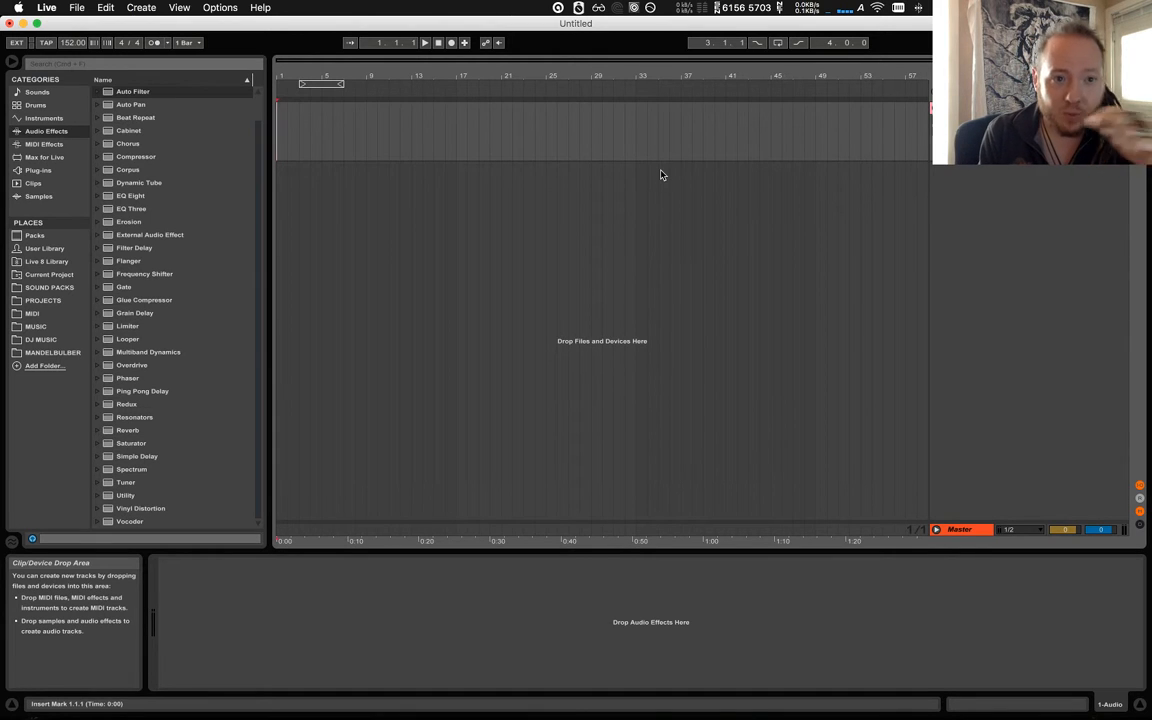
Load the Xfer Records Serum Audio Unit onto a new MIDI track and close its plug-in window.
{"action": "left_click", "coordinate": [40, 170]}
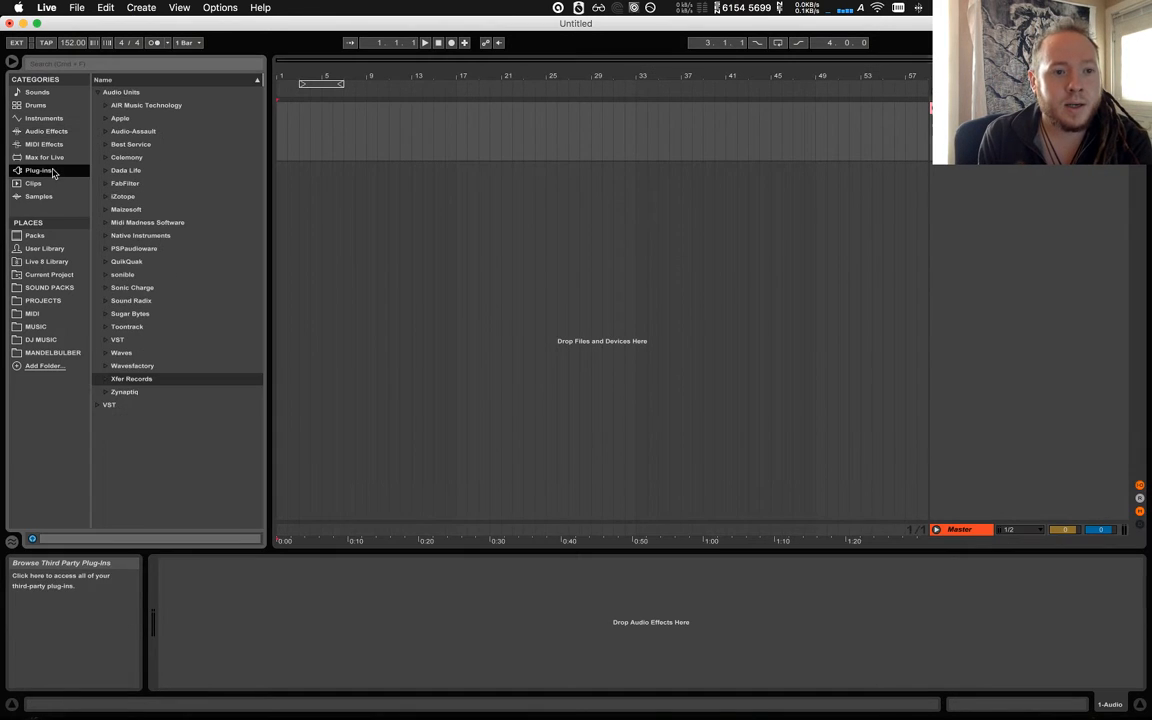
{"action": "left_click", "coordinate": [106, 380]}
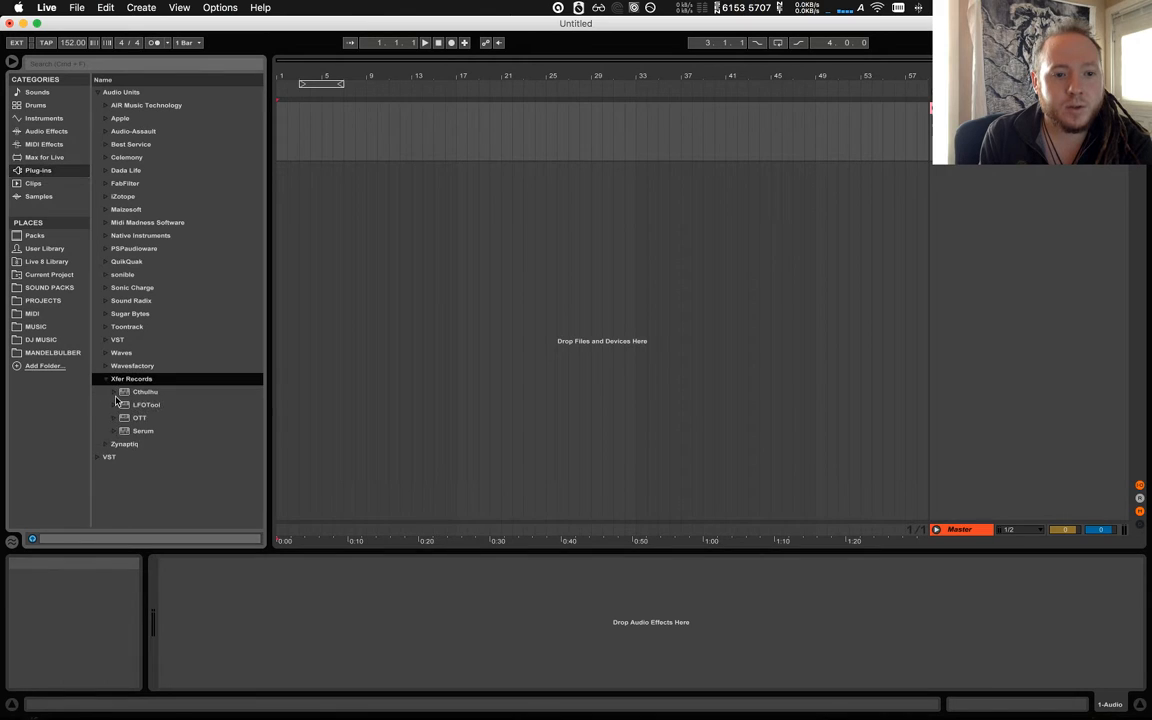
{"action": "left_click_drag", "start_coordinate": [141, 434], "coordinate": [430, 419]}
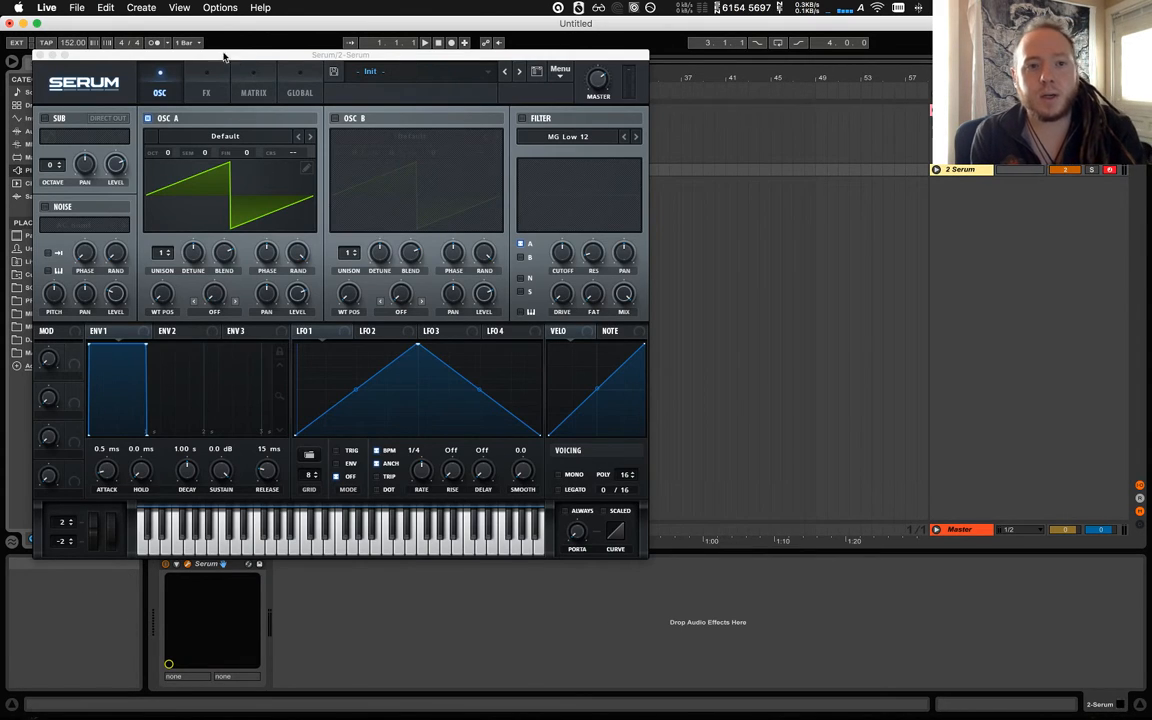
{"action": "left_click", "coordinate": [39, 56]}
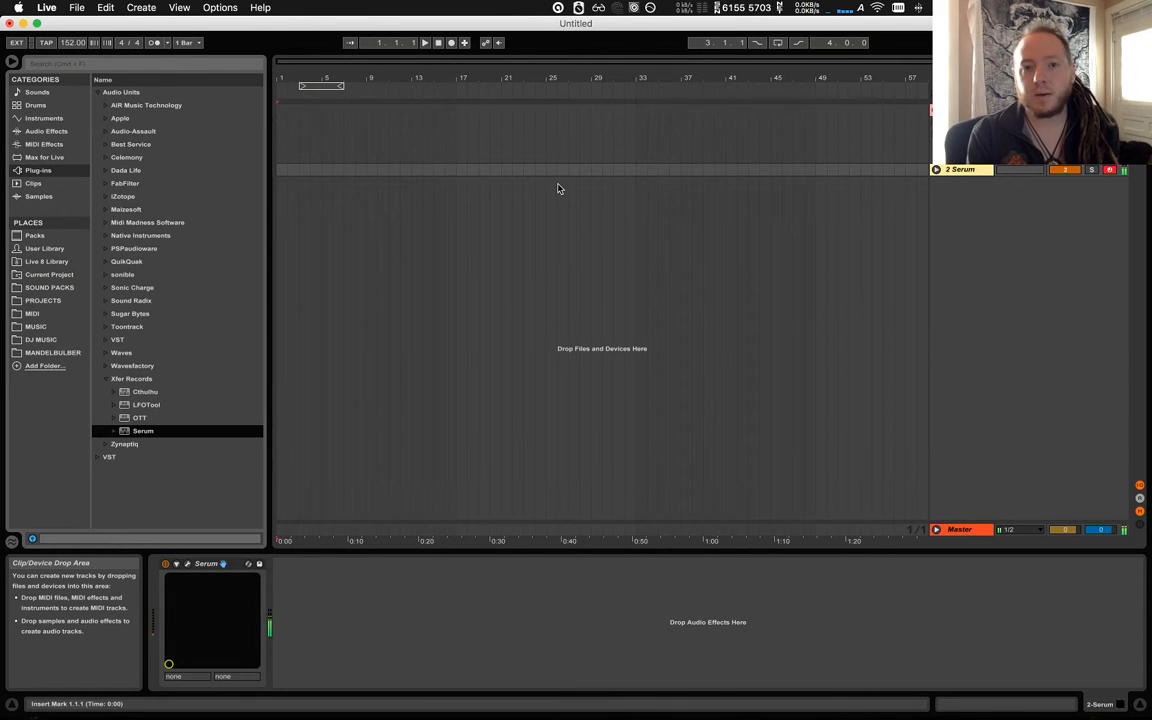
Lower the master volume to -32 dB in Session View and return to the arrangement.
{"action": "left_click", "coordinate": [968, 378]}
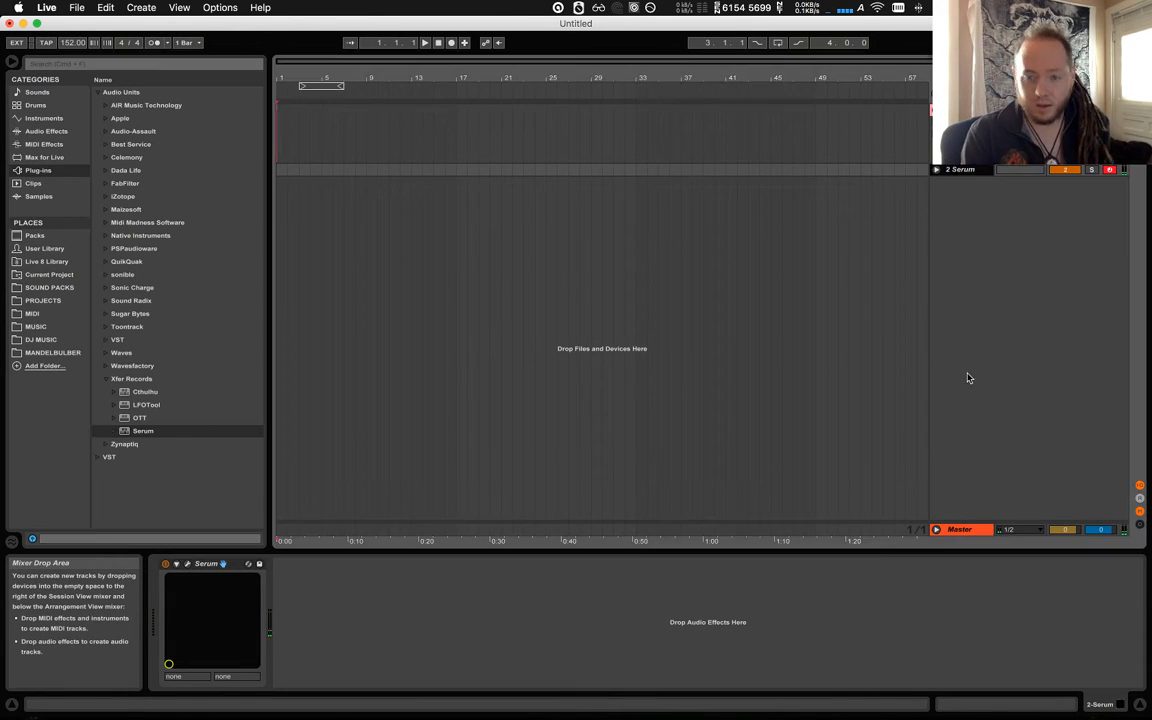
{"action": "key", "text": "Tab"}
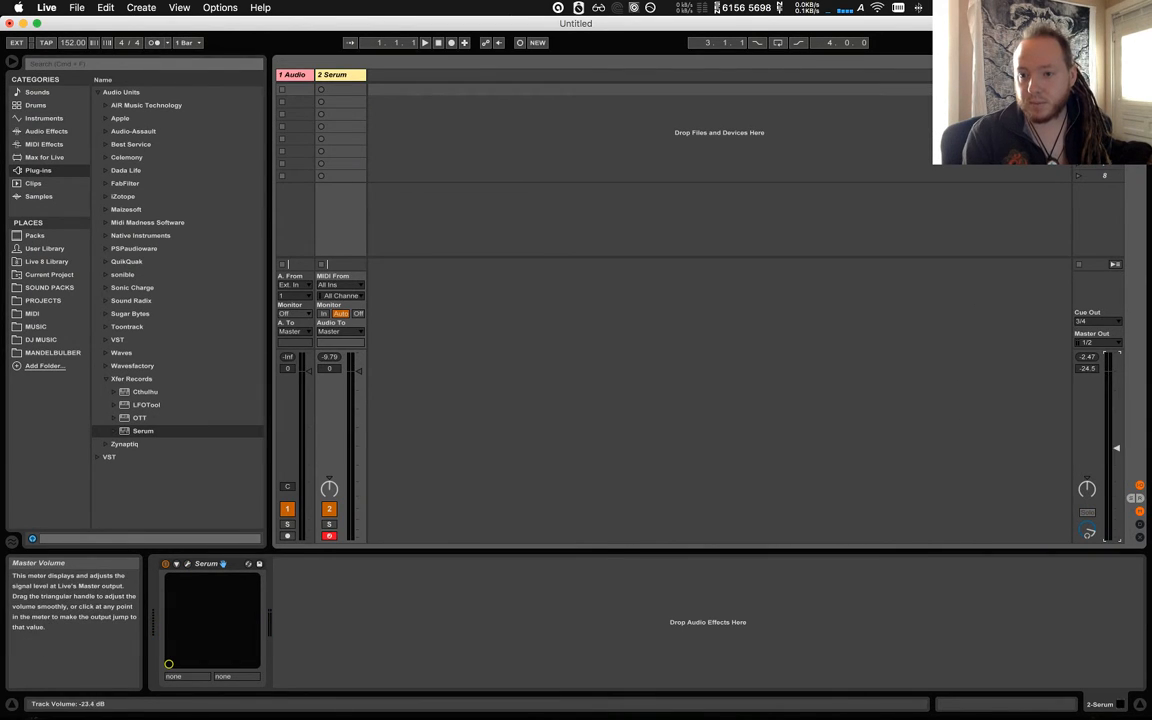
{"action": "key", "text": "Tab"}
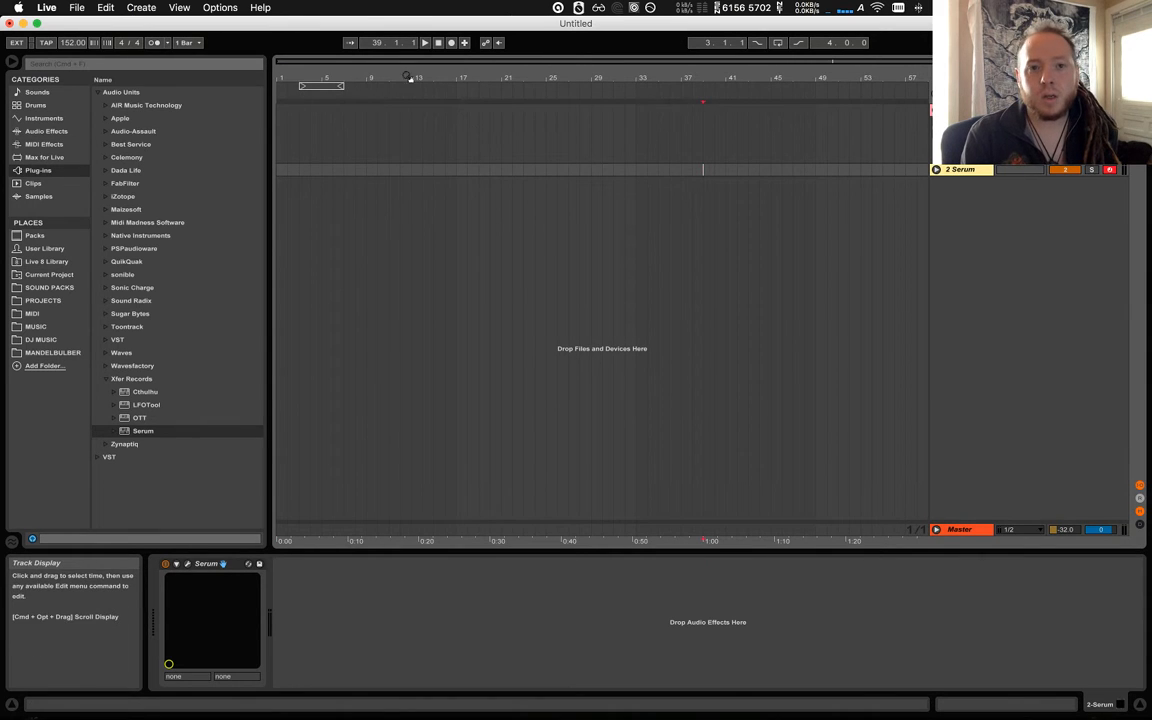
Record a MIDI clip of about three and a half bars on the Serum track, starting at bar 39.
{"action": "key", "text": "F9"}
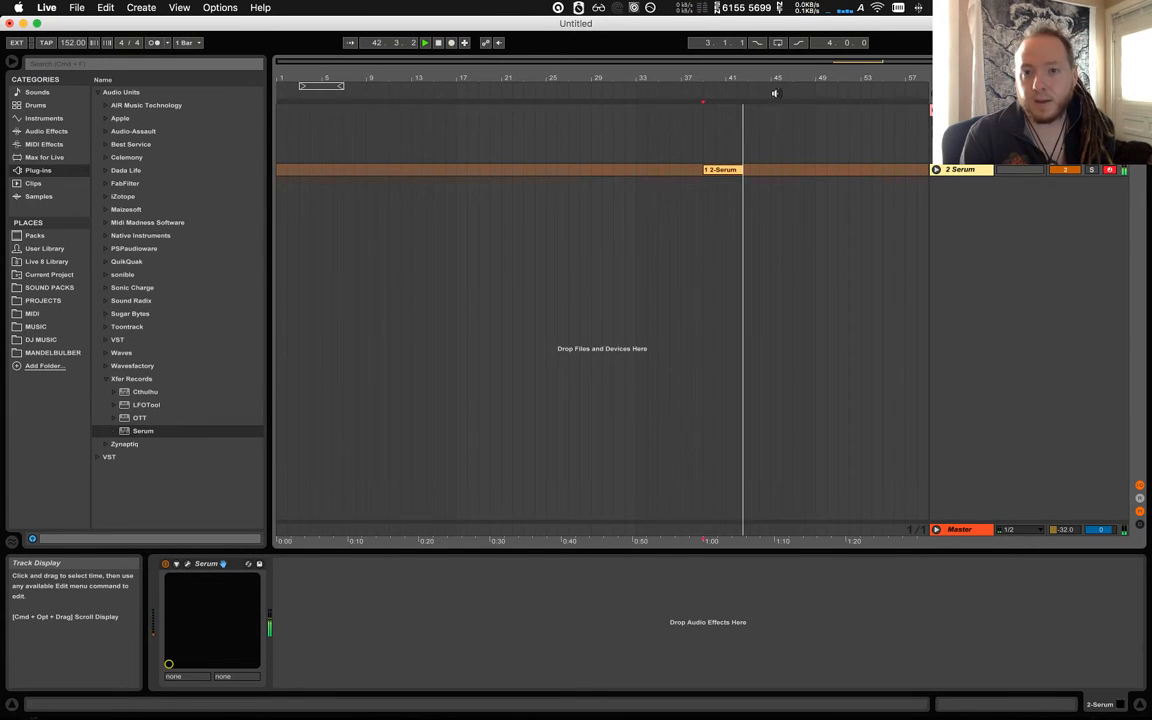
{"action": "key", "text": "space"}
{"action": "left_click_drag", "start_coordinate": [768, 78], "coordinate": [770, 130]}
Unfold the Serum track and loop the arrangement over the recorded clip.
{"action": "left_click", "coordinate": [936, 170]}
{"action": "left_click", "coordinate": [640, 171]}
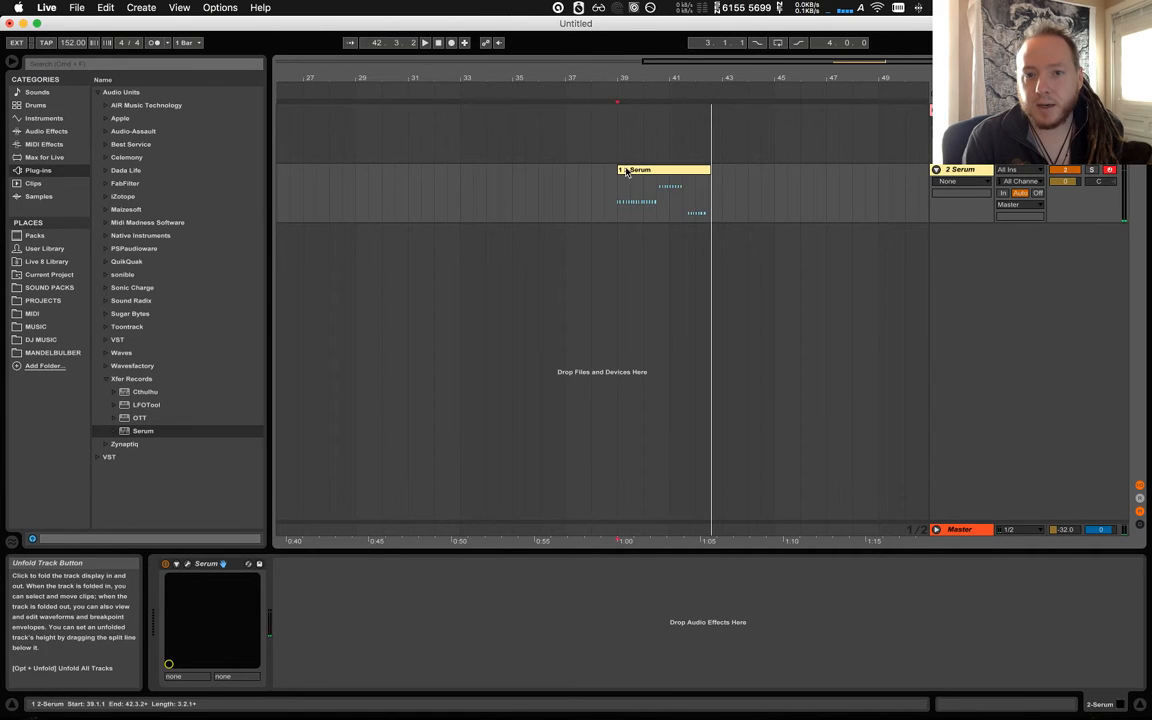
{"action": "key", "text": "super+l"}
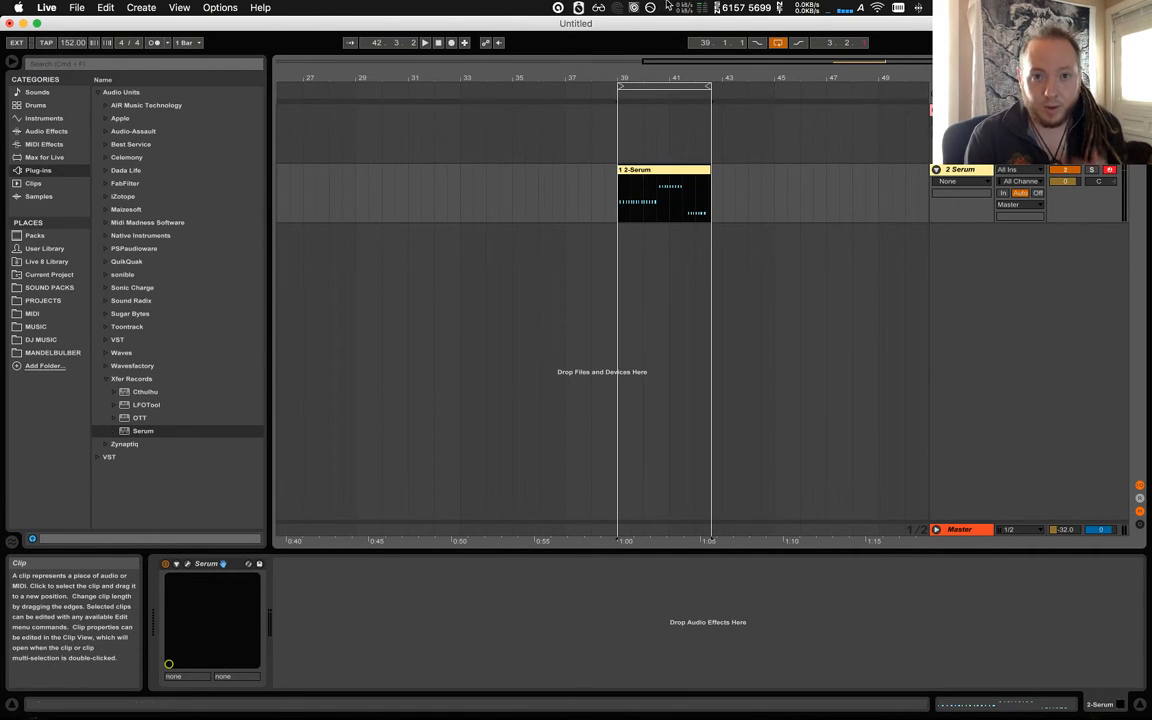
Overdub lower notes onto the looped Serum clip with the computer keyboard octave at C2 to D3, and switch MIDI overdub off.
{"action": "left_click", "coordinate": [467, 45]}
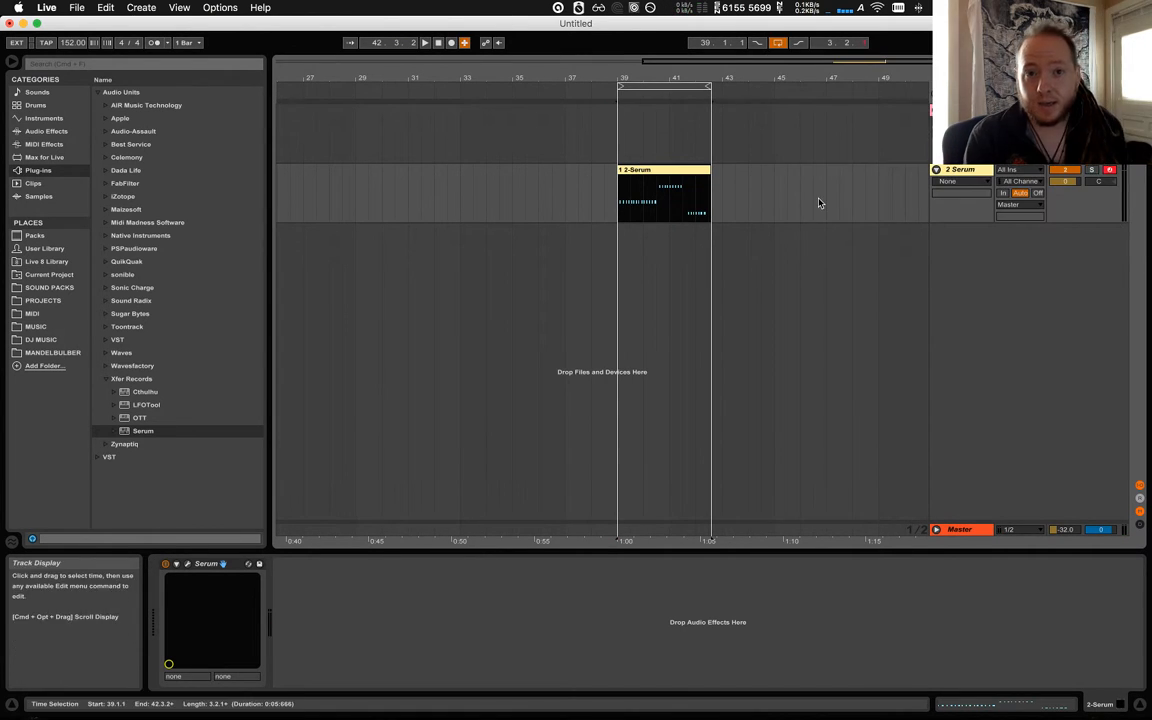
{"action": "key", "text": "z"}
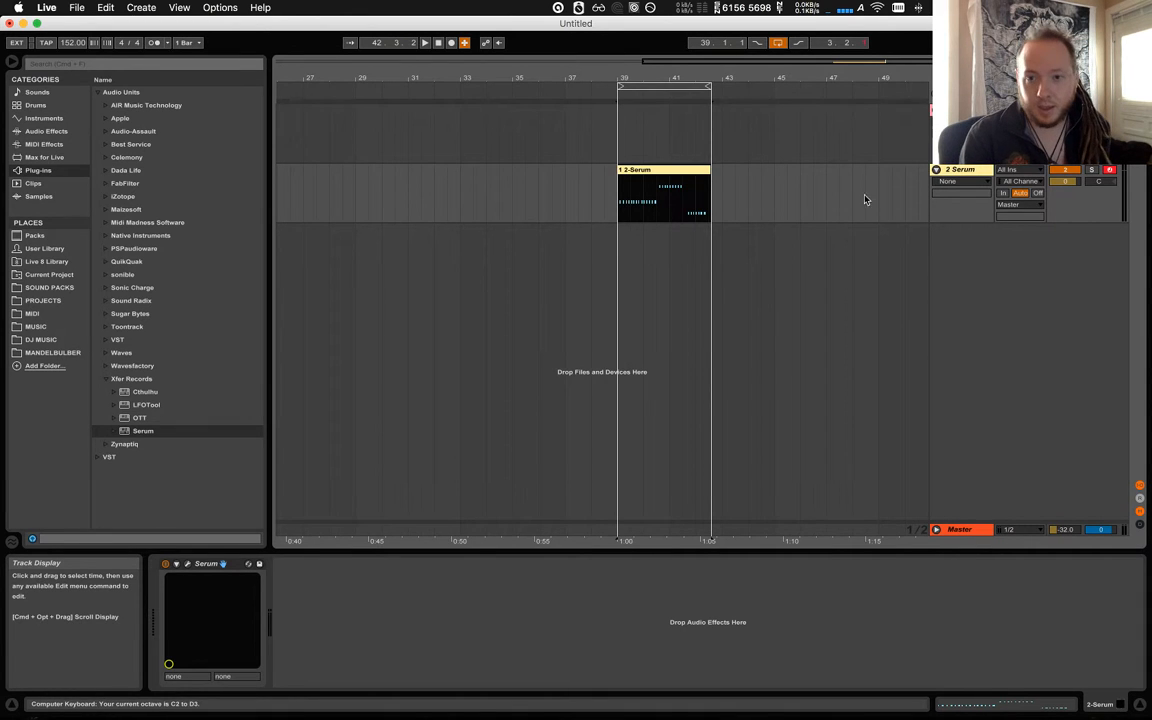
{"action": "left_click", "coordinate": [450, 46]}
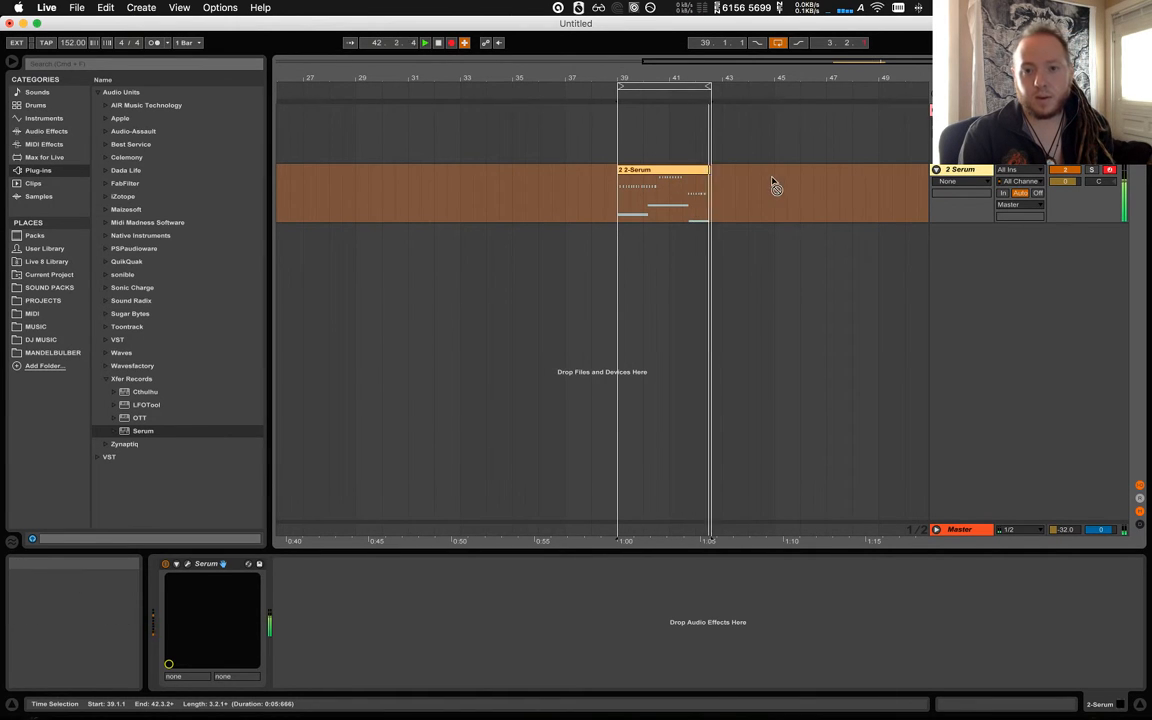
{"action": "key", "text": "space"}
{"action": "left_click", "coordinate": [465, 43]}
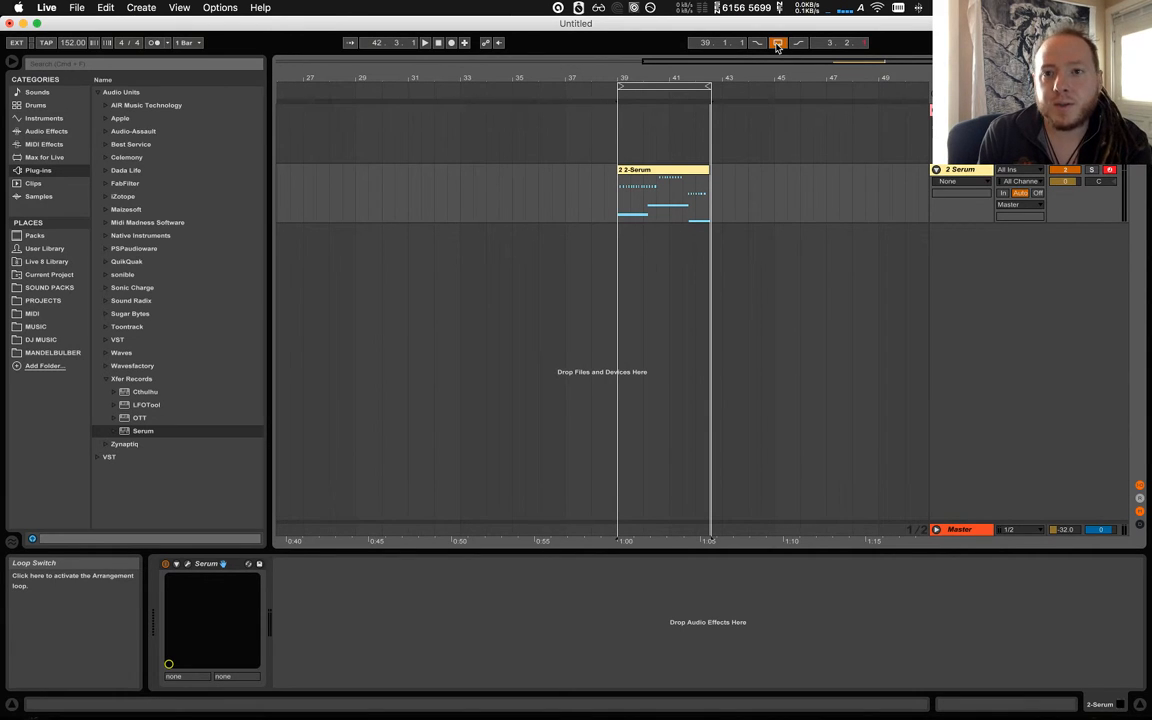
Show Serum's Device On automation envelope on the Serum track.
{"action": "left_click_drag", "start_coordinate": [787, 75], "coordinate": [787, 63]}
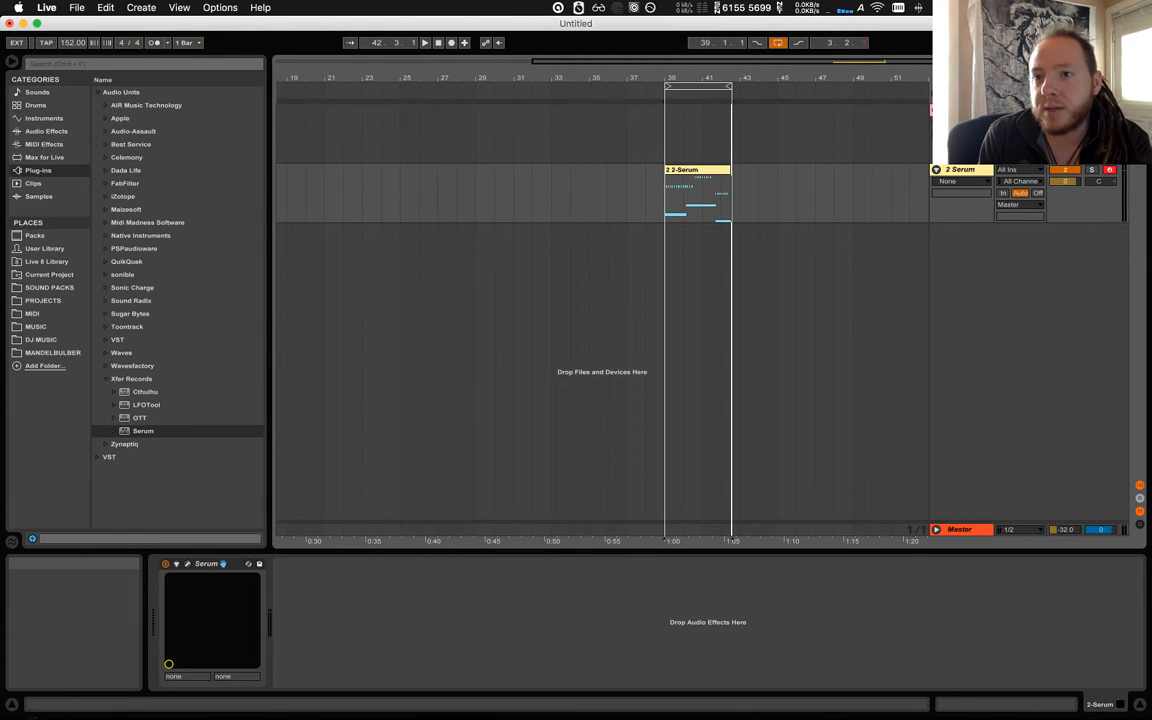
{"action": "left_click", "coordinate": [960, 181]}
{"action": "left_click", "coordinate": [978, 204]}
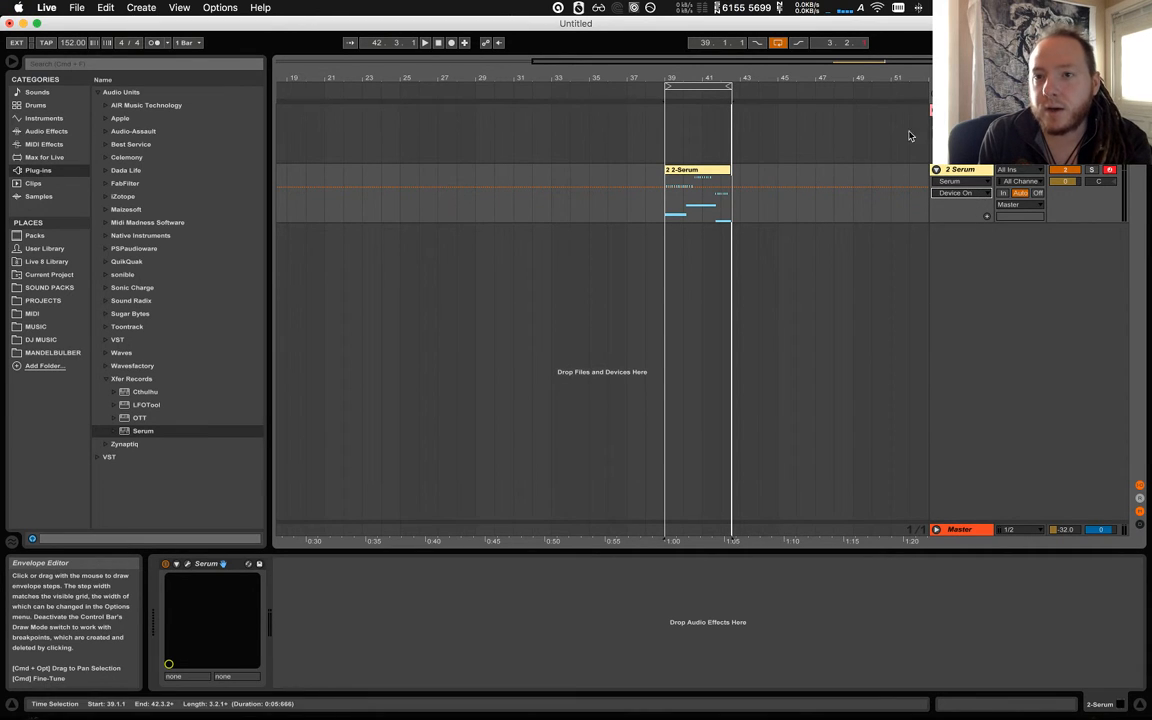
Draw three quarter-note off steps in Serum's Device On automation over the clip, one in bar 40 and two in bar 41.
{"action": "mouse_move", "coordinate": [697, 200]}
{"action": "left_mouse_down"}
{"action": "mouse_move", "coordinate": [696, 176]}
{"action": "mouse_move", "coordinate": [732, 179]}
{"action": "mouse_move", "coordinate": [689, 176]}
{"action": "mouse_move", "coordinate": [758, 181]}
{"action": "left_mouse_up"}
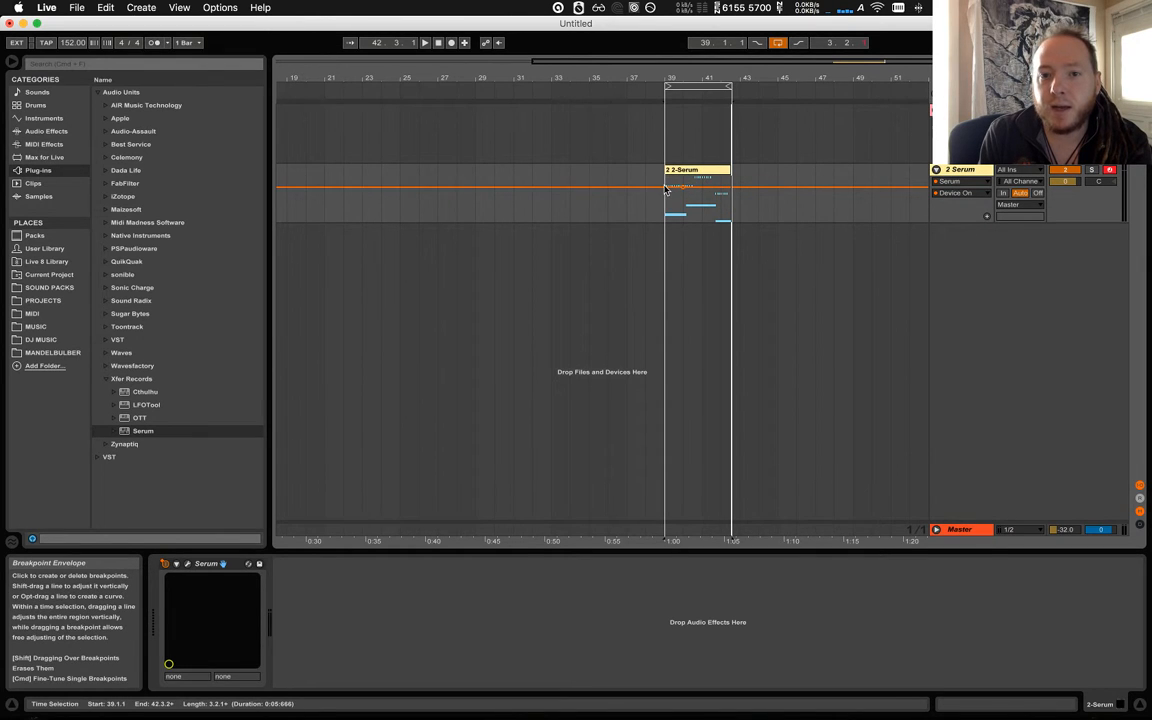
{"action": "left_click_drag", "start_coordinate": [735, 190], "coordinate": [710, 210]}
{"action": "left_click", "coordinate": [710, 210]}
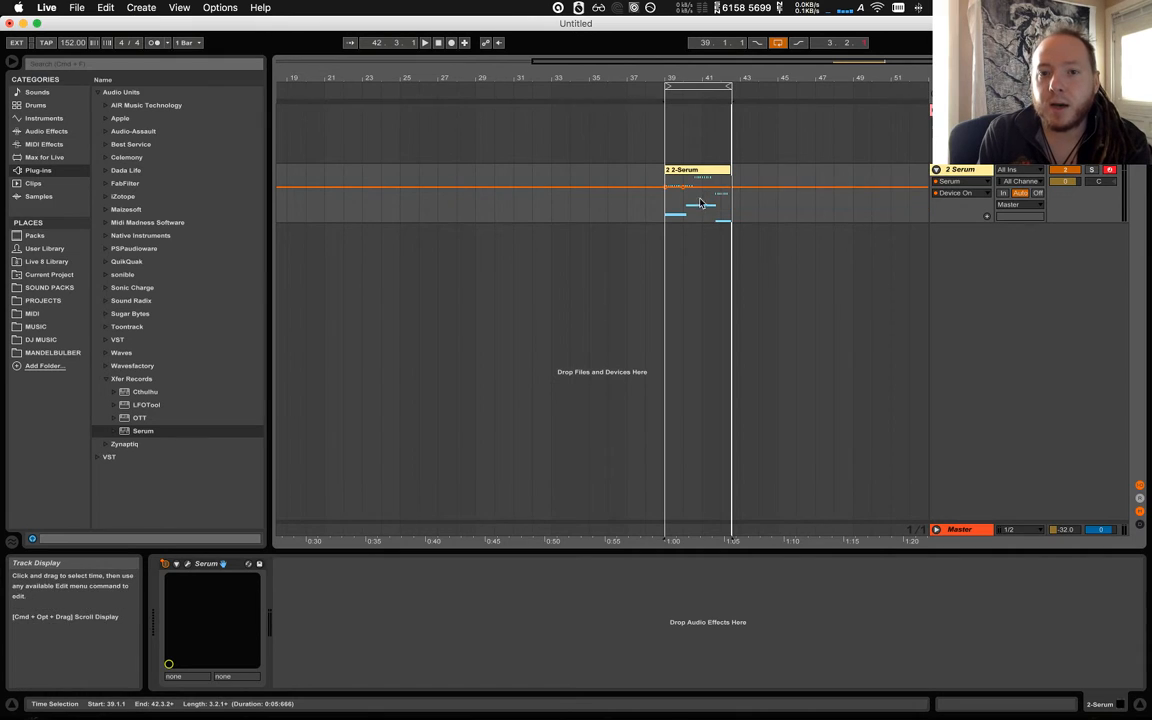
{"action": "left_click", "coordinate": [684, 187]}
{"action": "left_click", "coordinate": [709, 87]}
{"action": "key", "text": "z"}
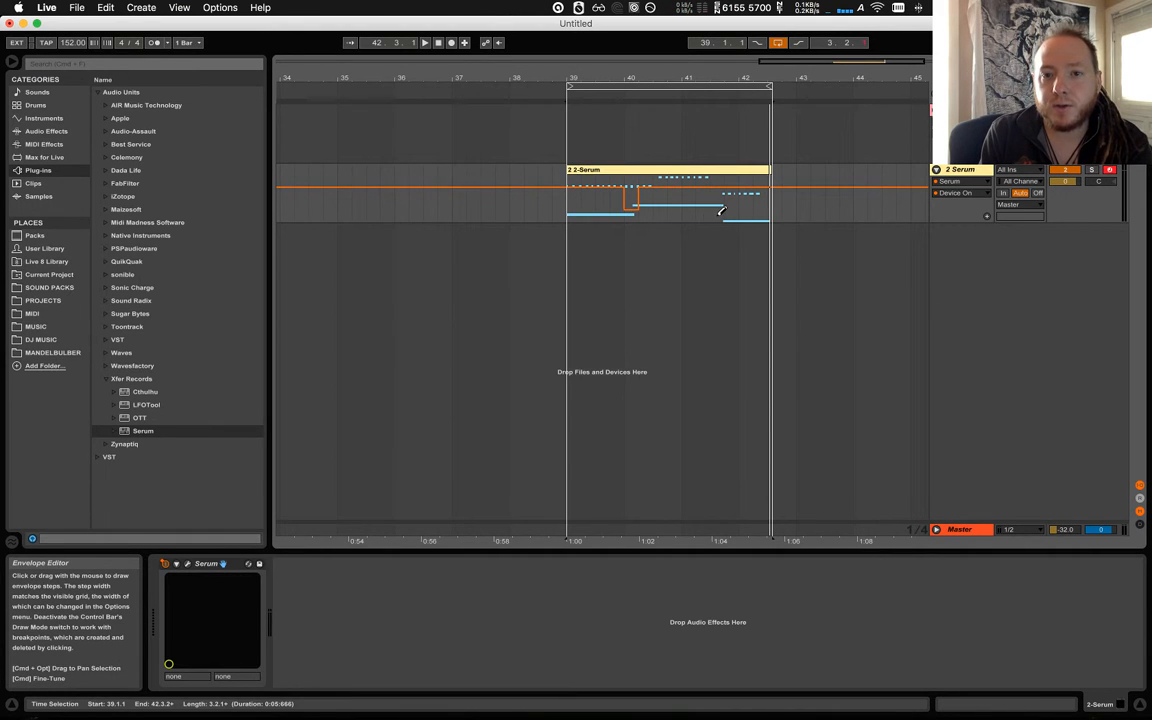
{"action": "left_click", "coordinate": [690, 209]}
{"action": "left_click", "coordinate": [722, 207]}
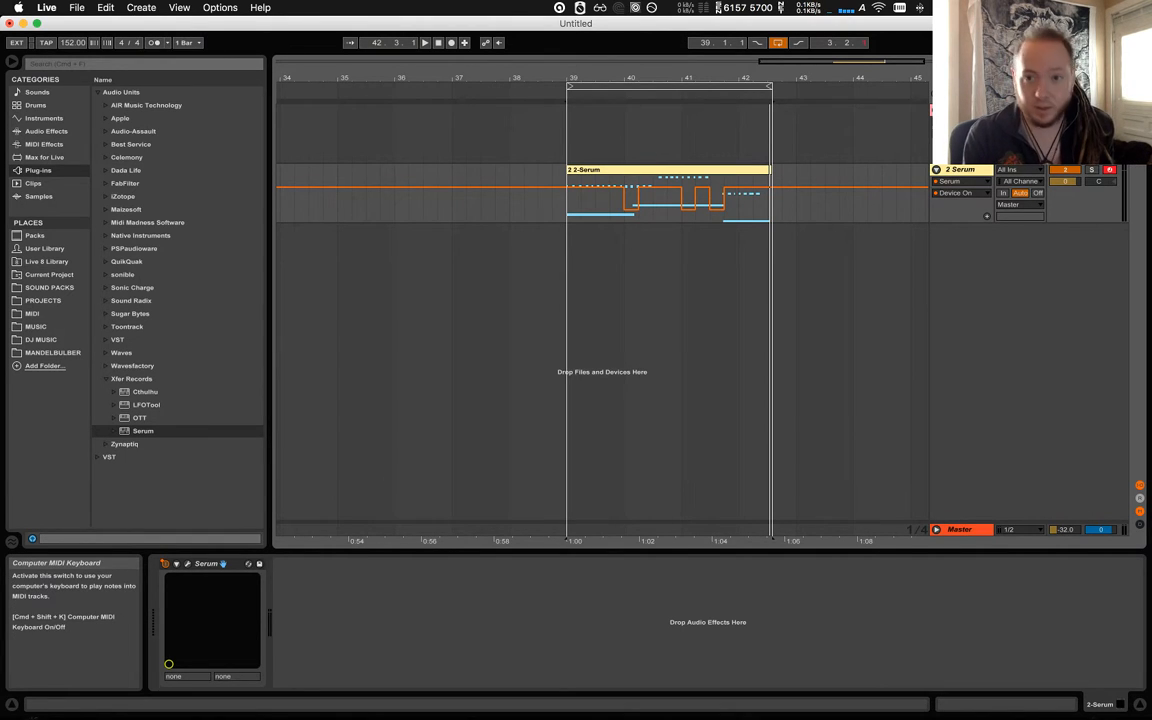
Undo the off steps drawn in Serum's Device On automation.
{"action": "key", "text": "a"}
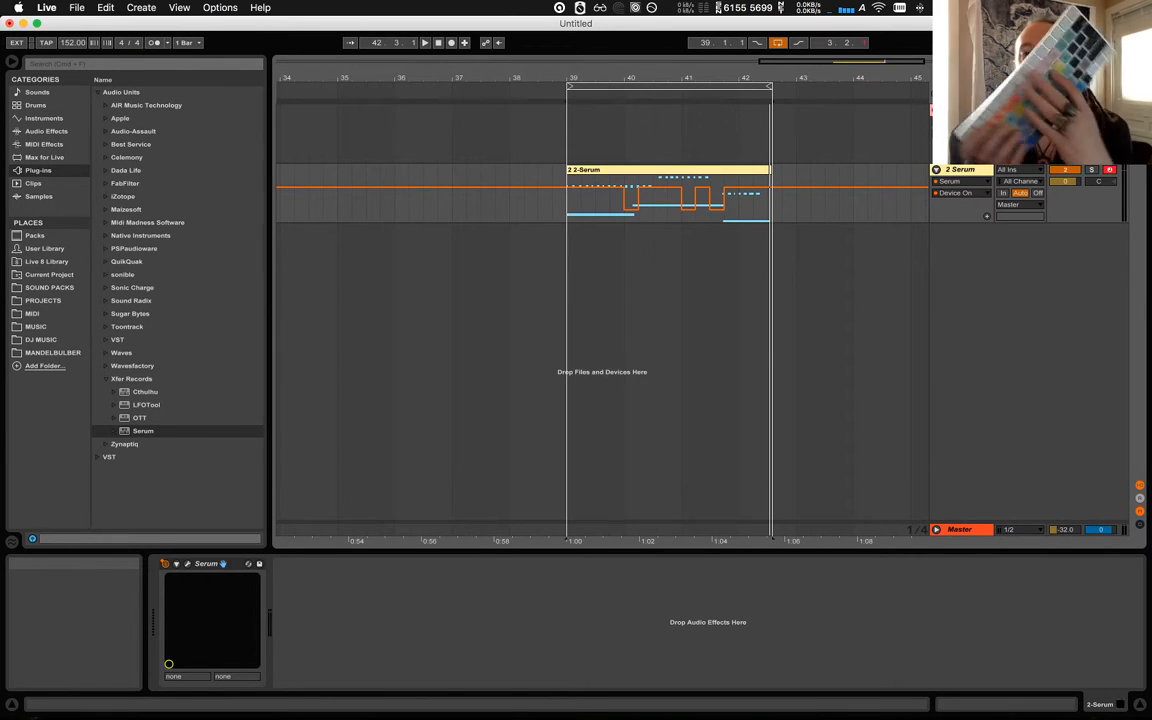
{"action": "key", "text": "a"}
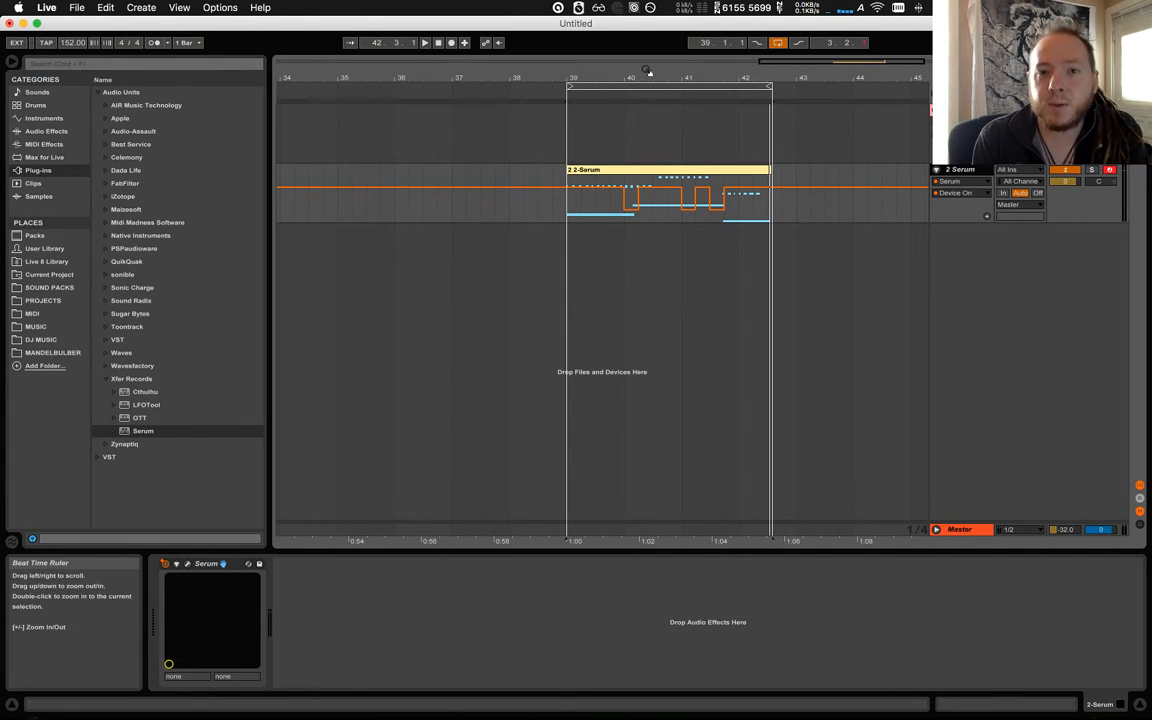
{"action": "left_click_drag", "start_coordinate": [652, 81], "coordinate": [658, 30]}
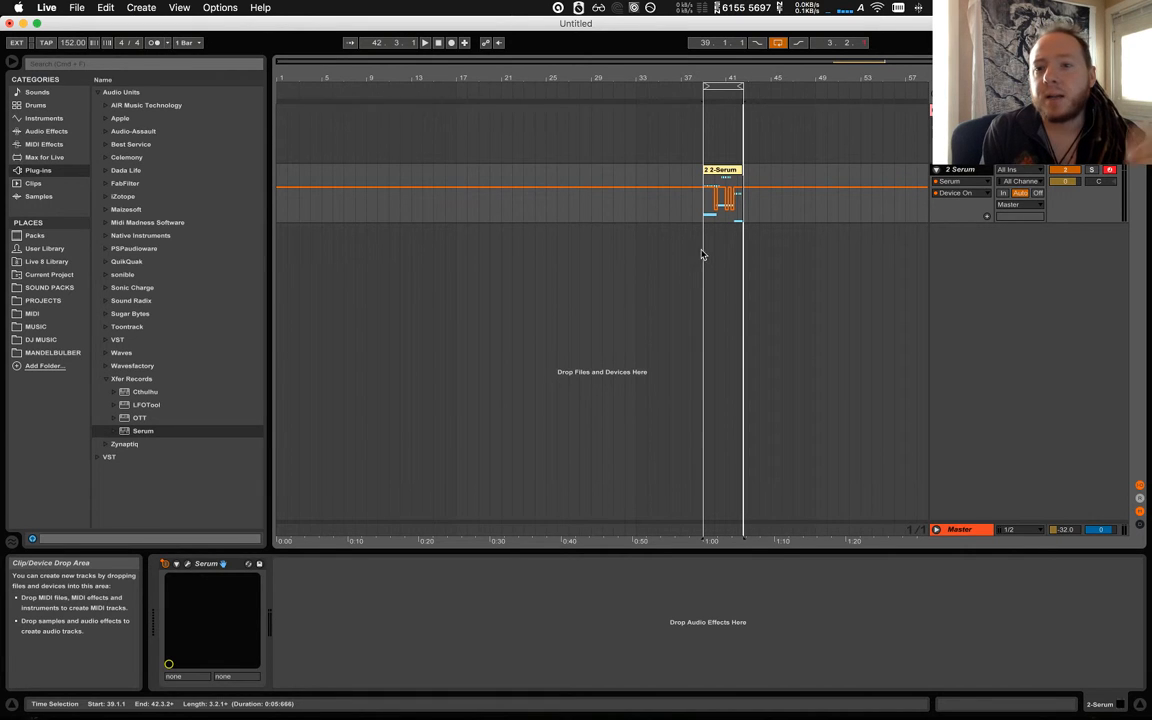
{"action": "key", "text": "super+z"}
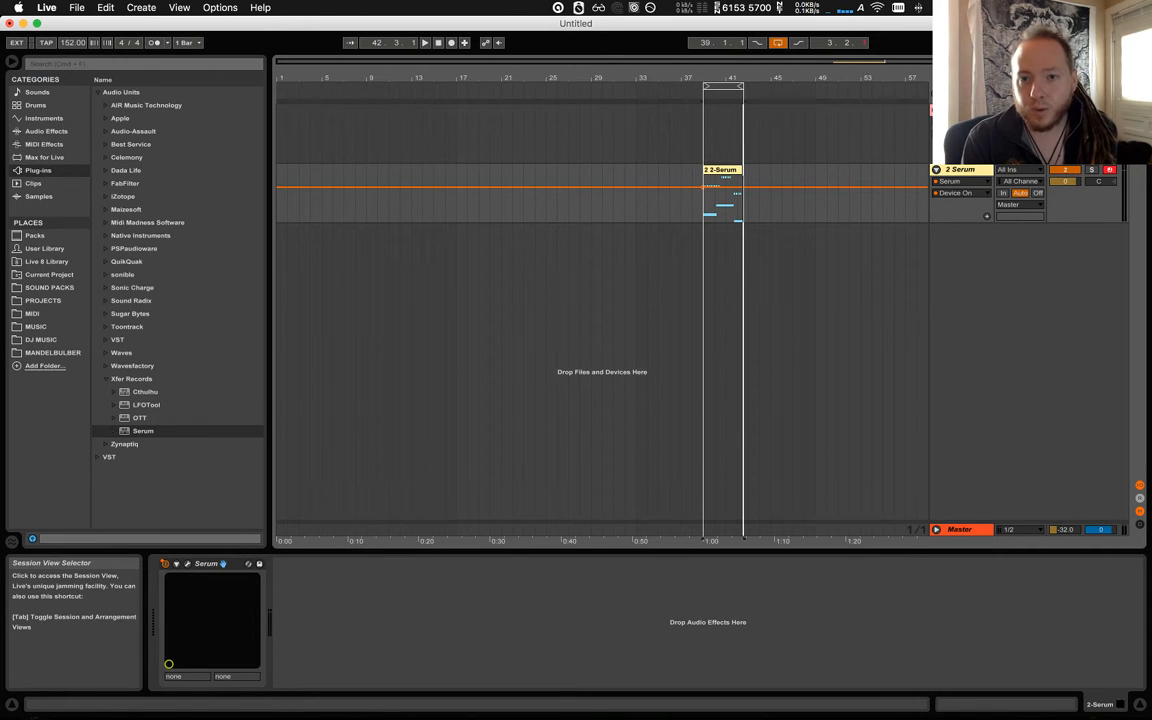
Switch to Session View and widen the 1 Audio and 2 Serum tracks so their mixer controls are fully readable.
{"action": "key", "text": "Tab"}
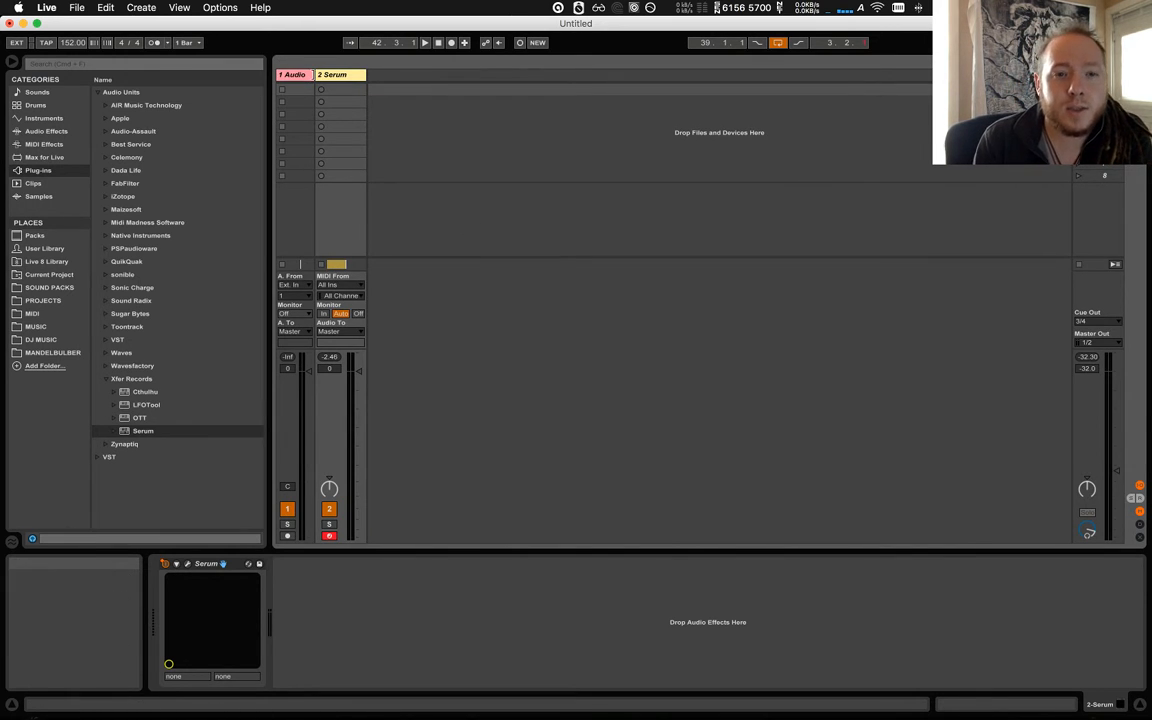
{"action": "left_click_drag", "start_coordinate": [314, 74], "coordinate": [496, 85]}
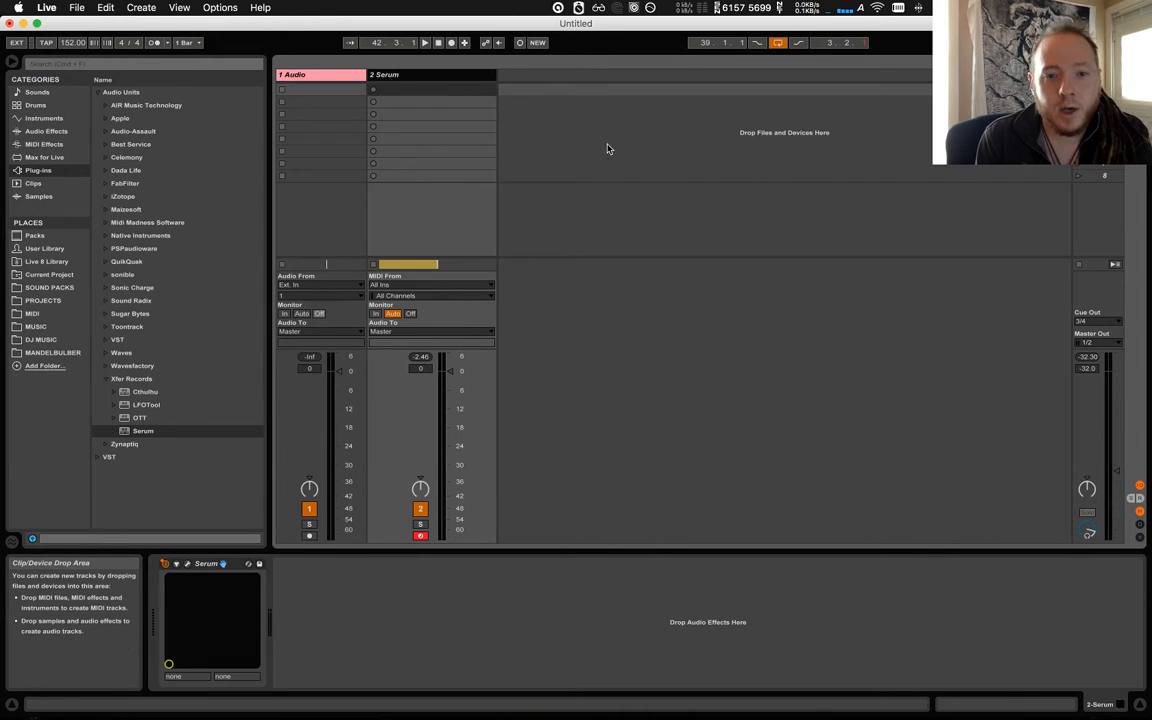
{"action": "left_click", "coordinate": [609, 149]}
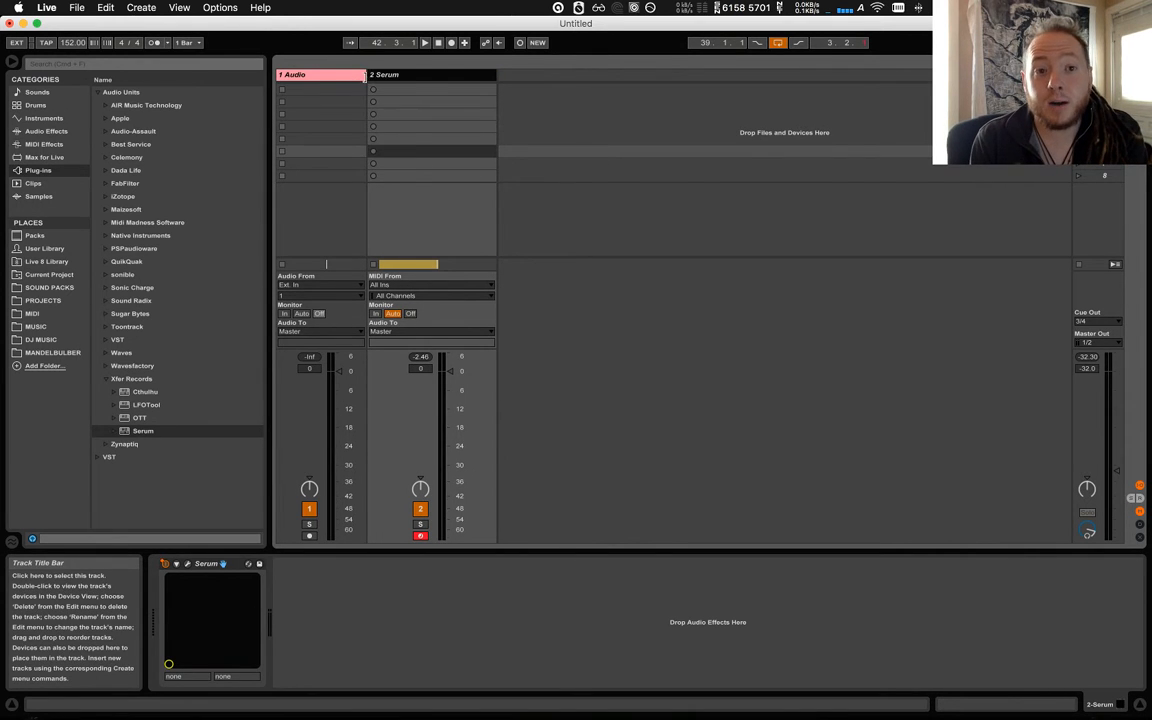
{"action": "left_click", "coordinate": [362, 76]}
{"action": "left_click_drag", "start_coordinate": [362, 76], "coordinate": [392, 76]}
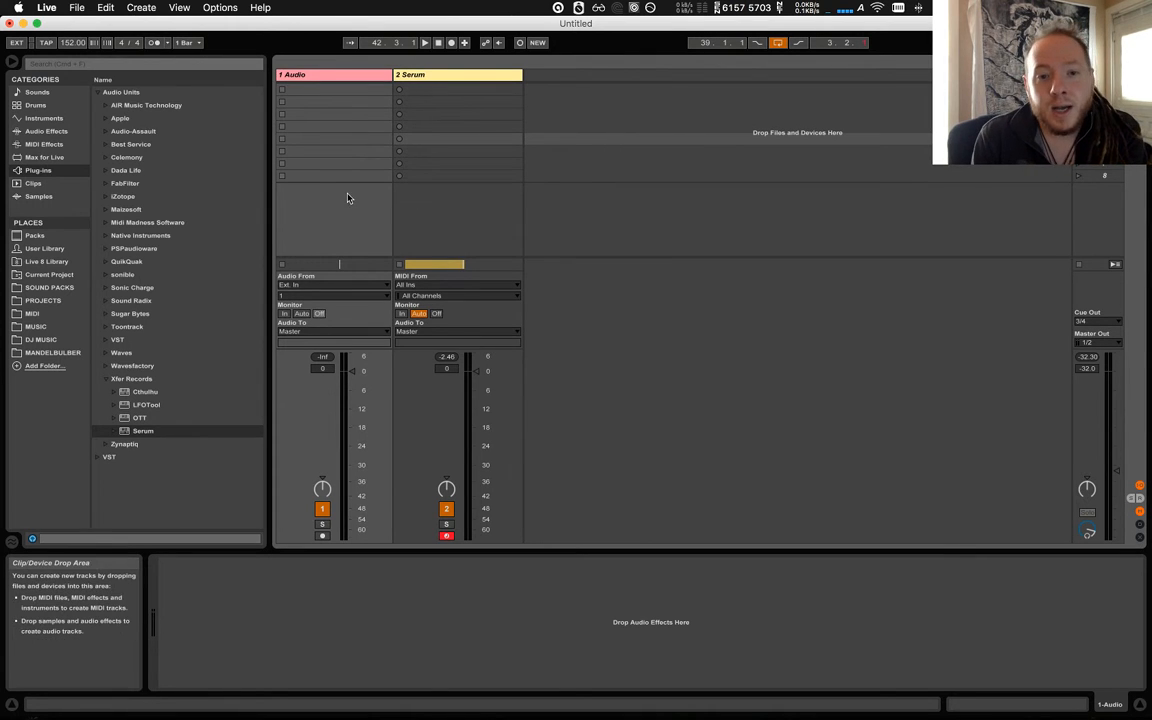
Bring the recorded 2-Serum clip from the arrangement into the Serum track's first Session slot.
{"action": "key", "text": "Tab"}
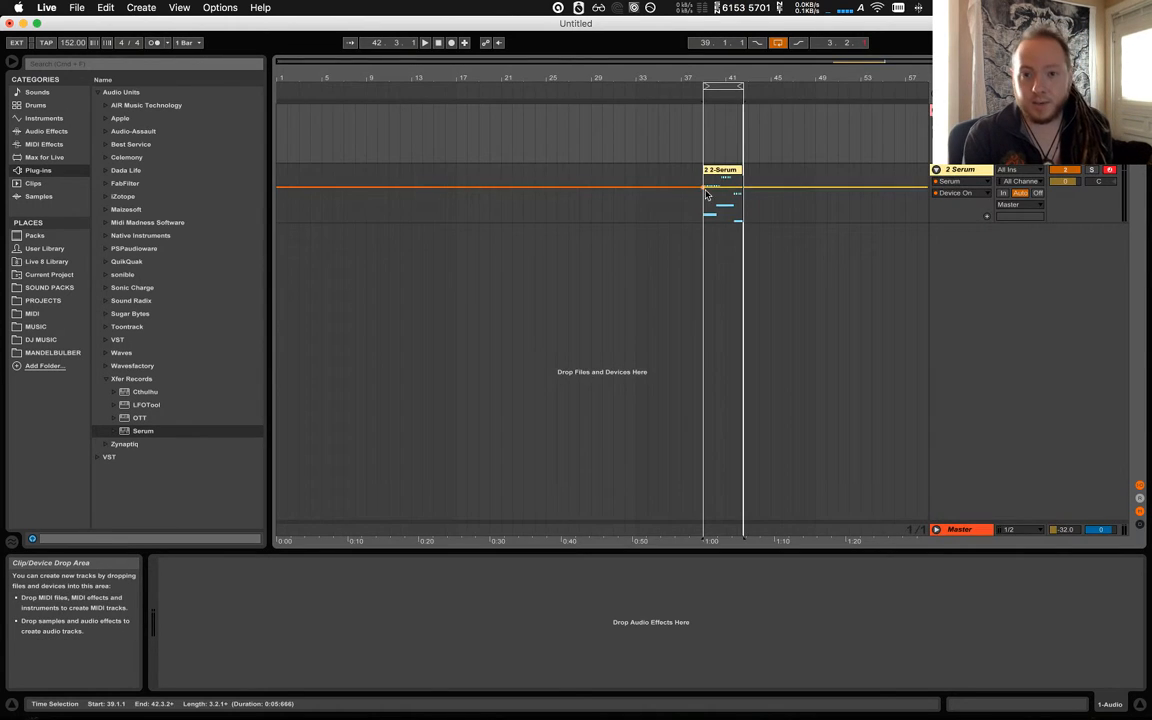
{"action": "key", "text": "Tab"}
{"action": "left_click_drag", "start_coordinate": [731, 172], "coordinate": [483, 96]}
Launch the 2-Serum clip in Session View and stop playback.
{"action": "left_click", "coordinate": [399, 90]}
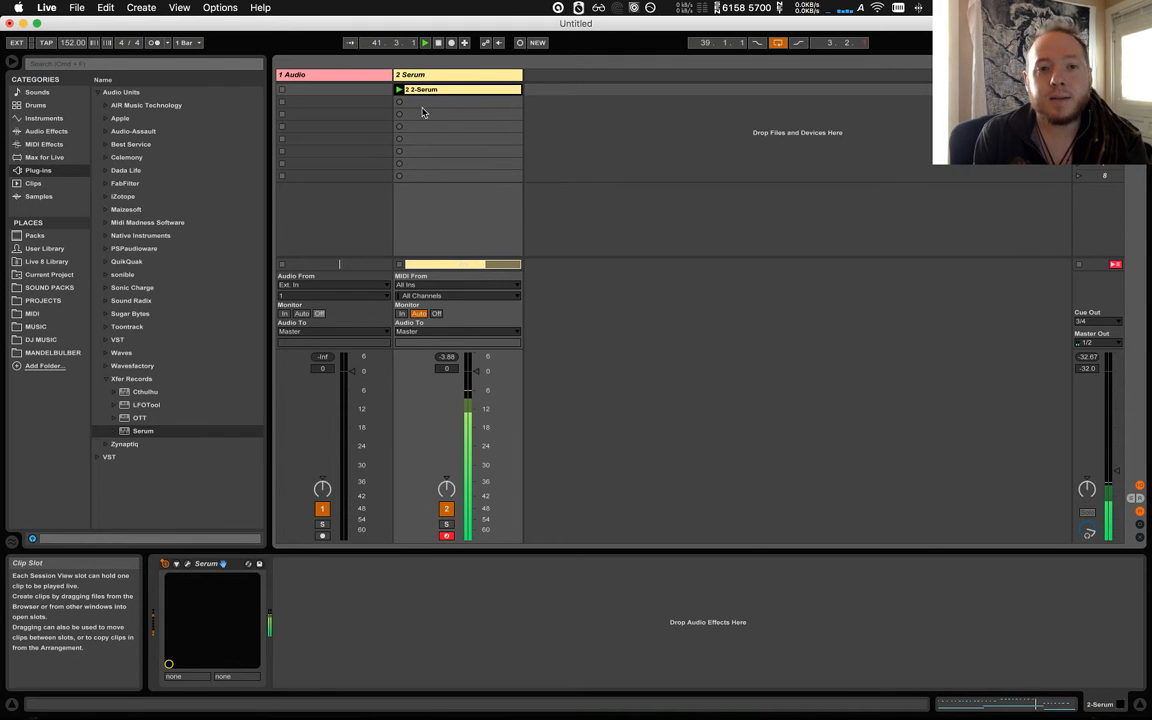
{"action": "left_click", "coordinate": [438, 43]}
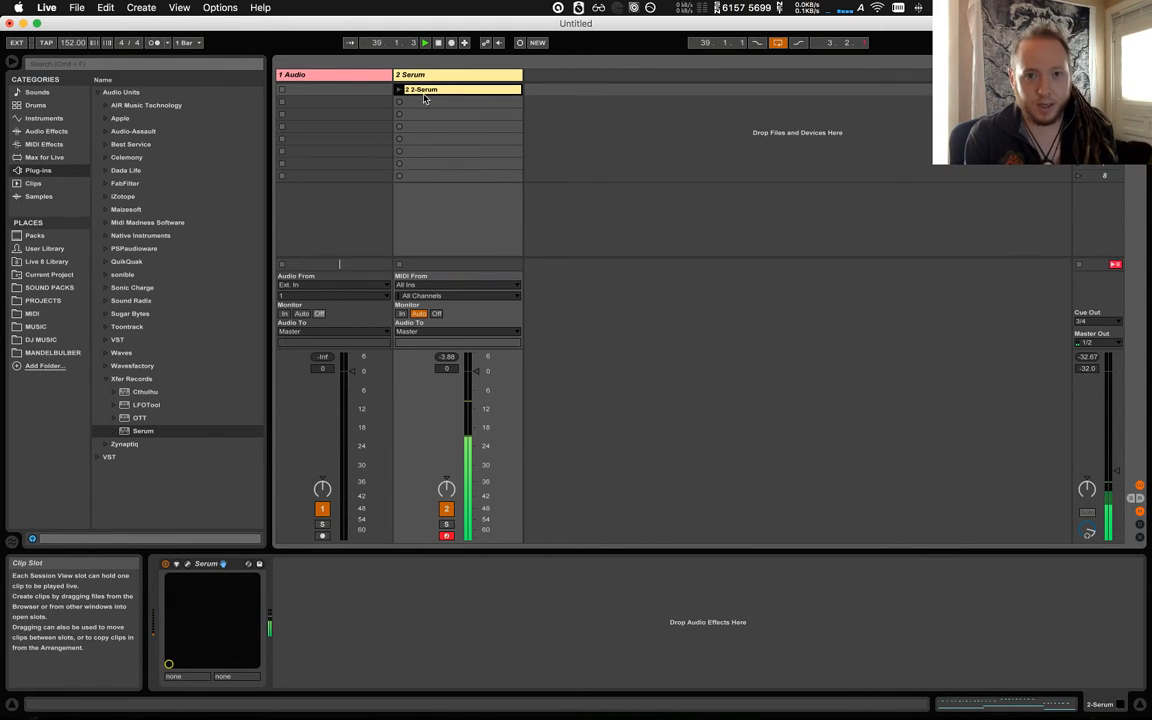
{"action": "left_click", "coordinate": [438, 43]}
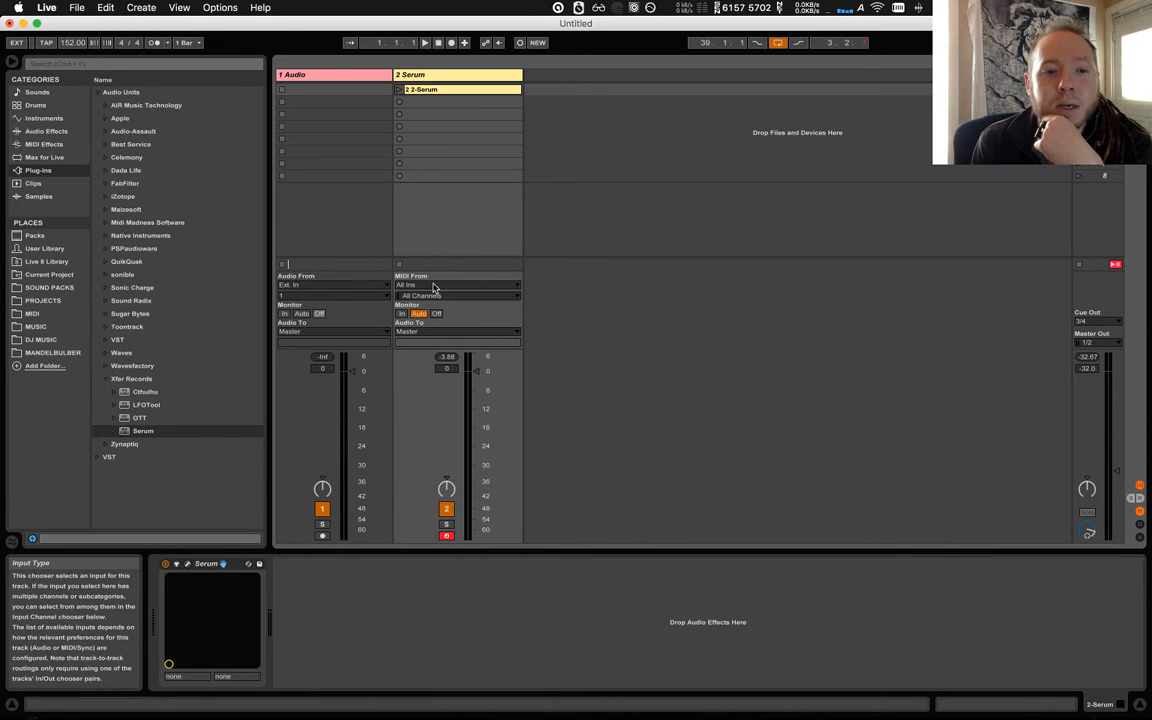
Examine the available input types and input channels of the 1 Audio and 2 Serum tracks.
{"action": "left_click", "coordinate": [358, 288]}
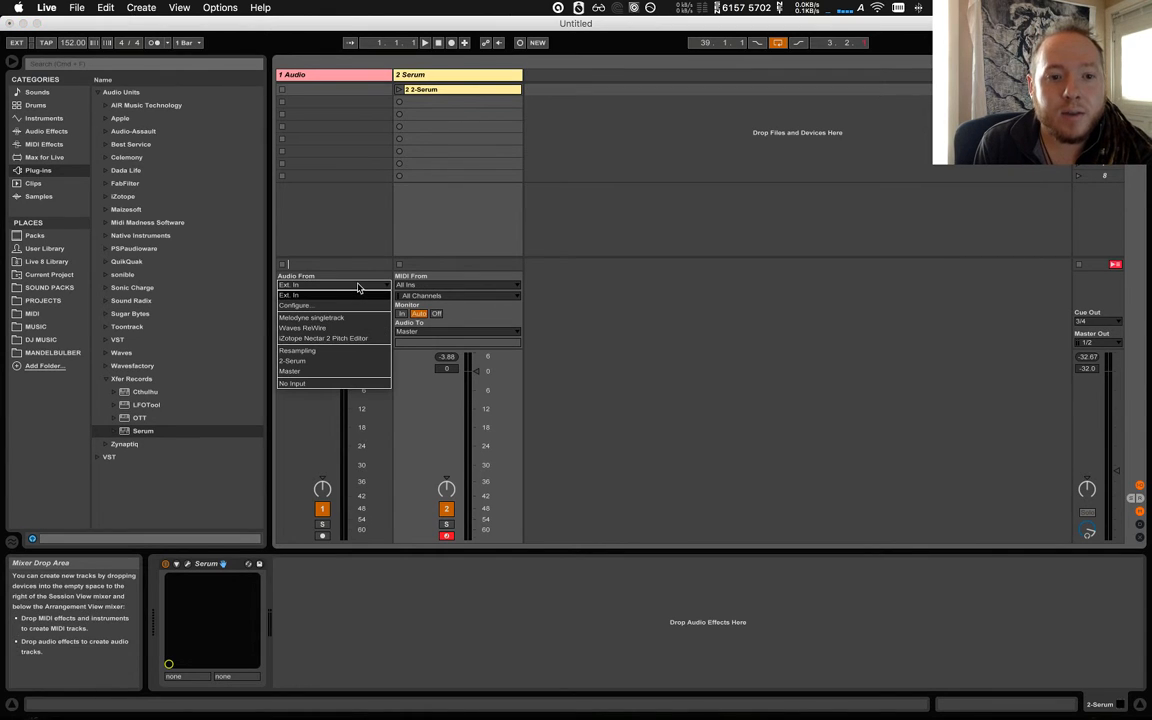
{"action": "left_click", "coordinate": [358, 289]}
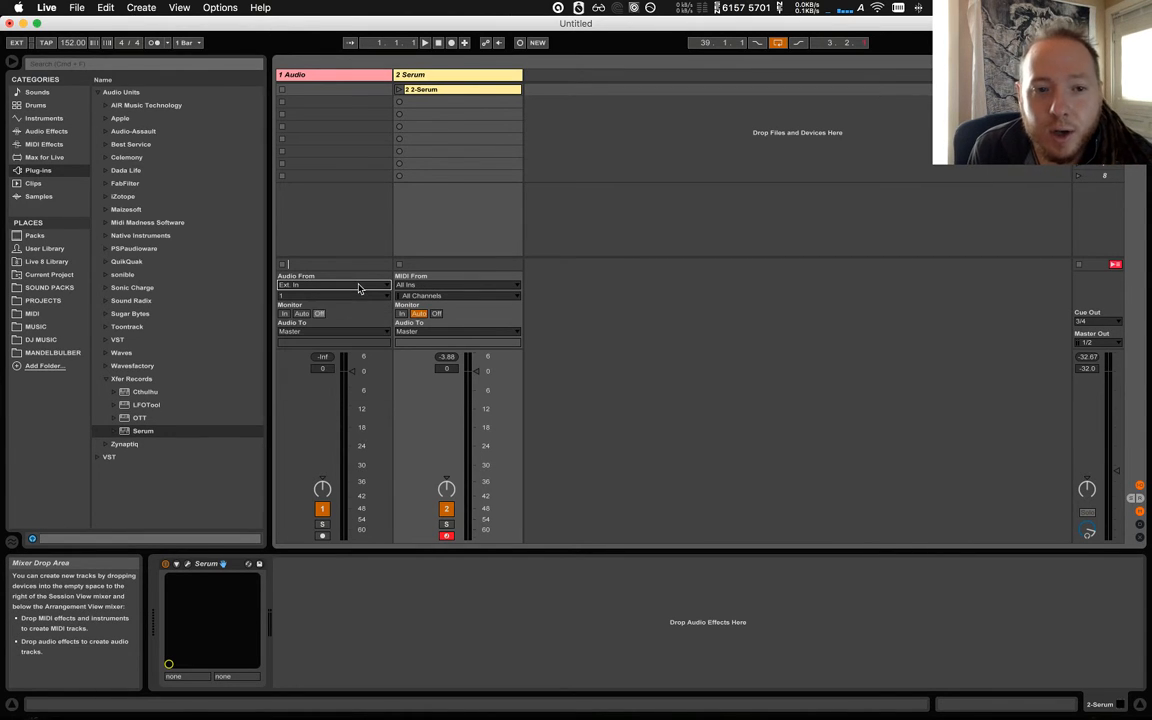
{"action": "left_click", "coordinate": [378, 300]}
{"action": "left_click", "coordinate": [378, 300]}
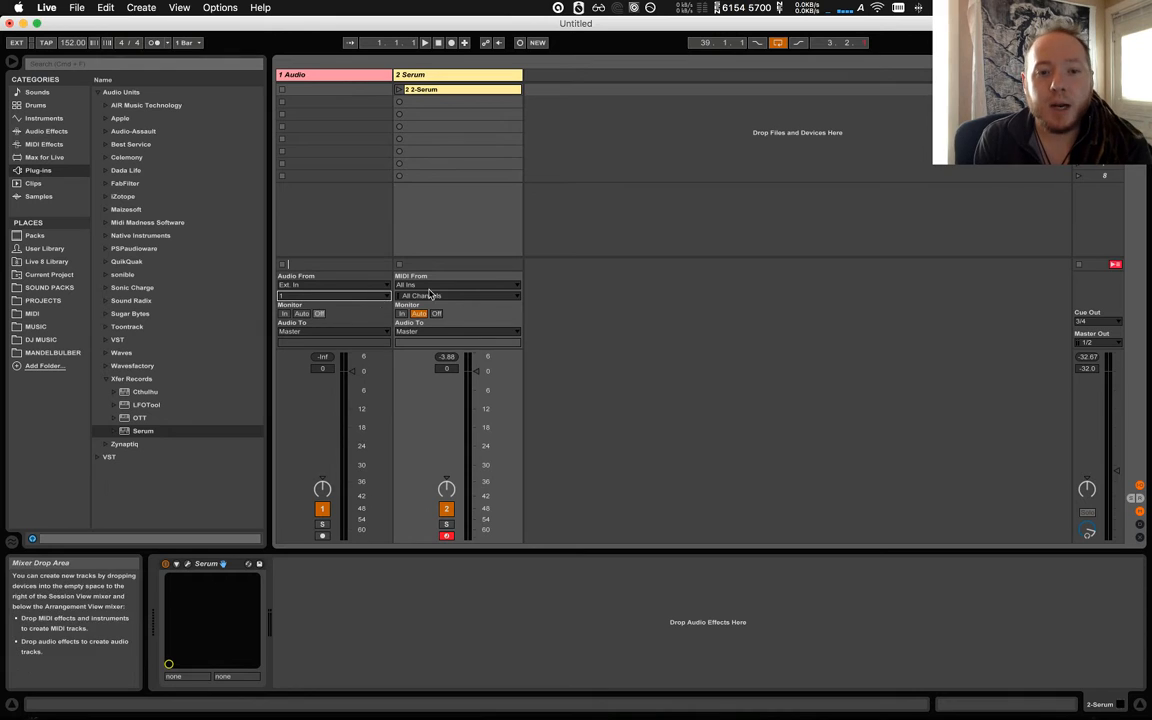
{"action": "left_click", "coordinate": [498, 286]}
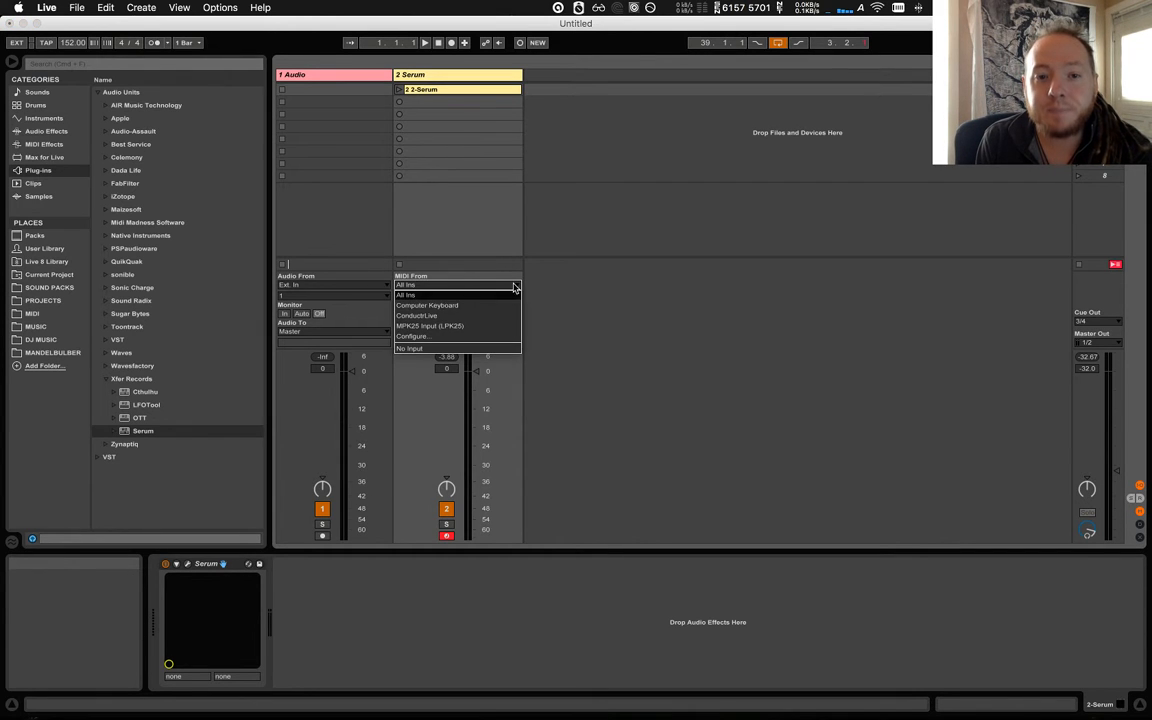
{"action": "left_click", "coordinate": [595, 312]}
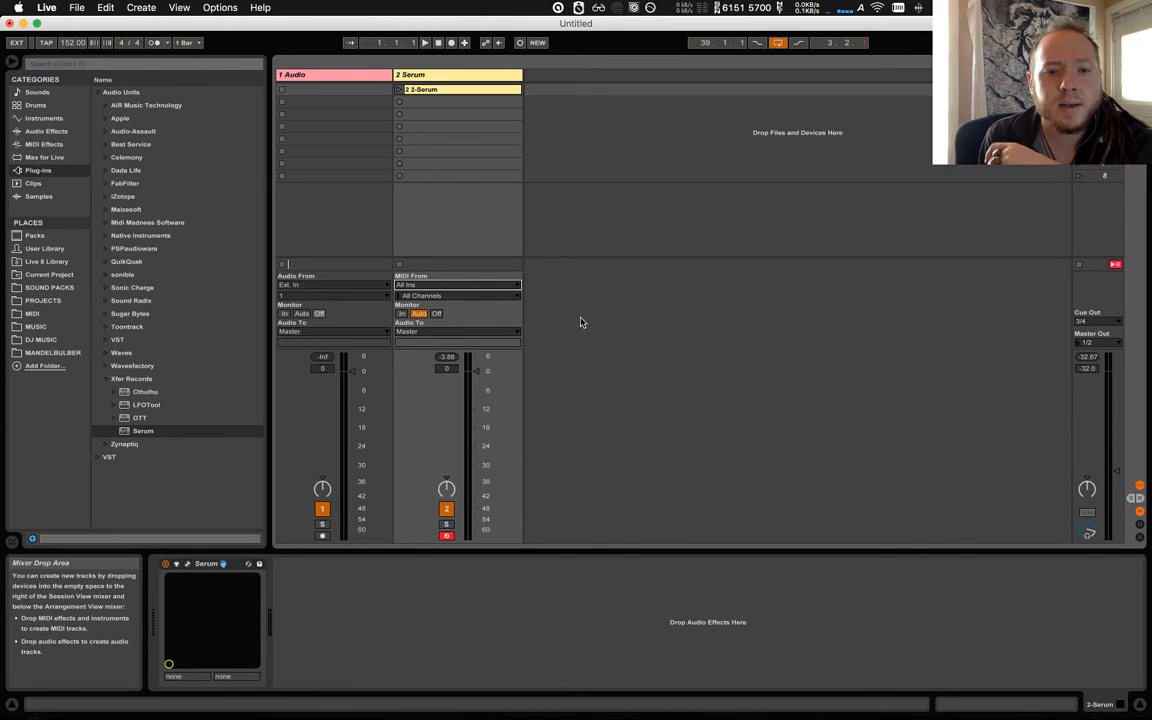
{"action": "left_click", "coordinate": [505, 297]}
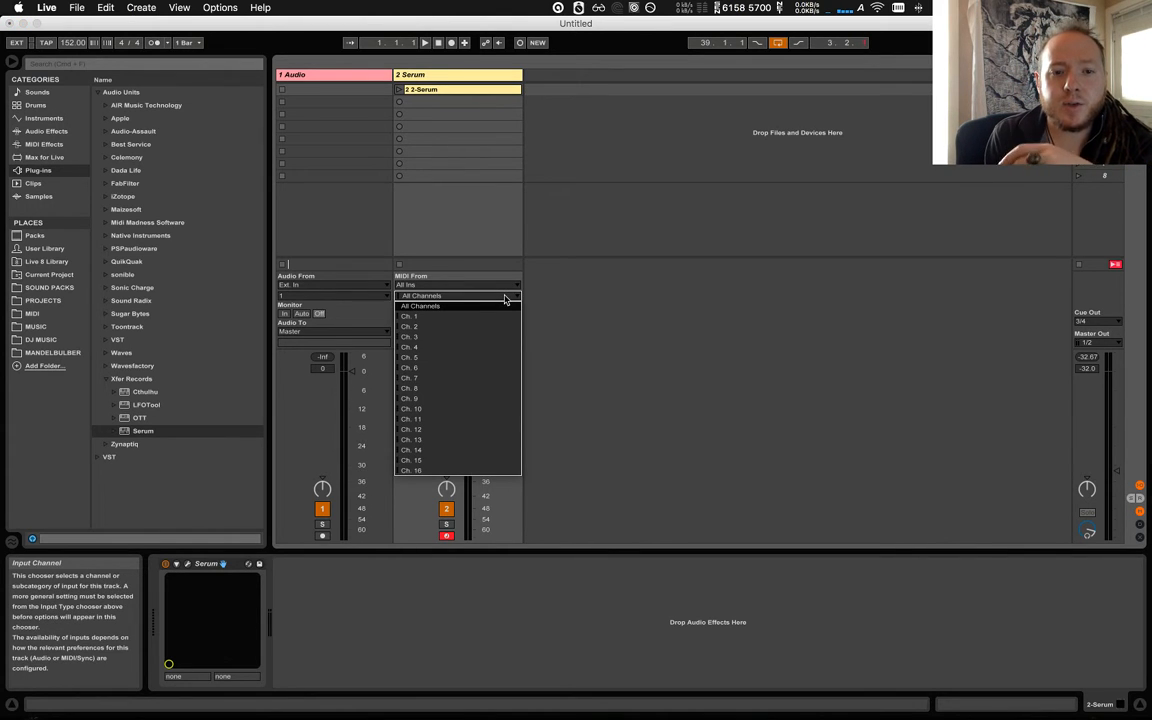
{"action": "left_click", "coordinate": [531, 309]}
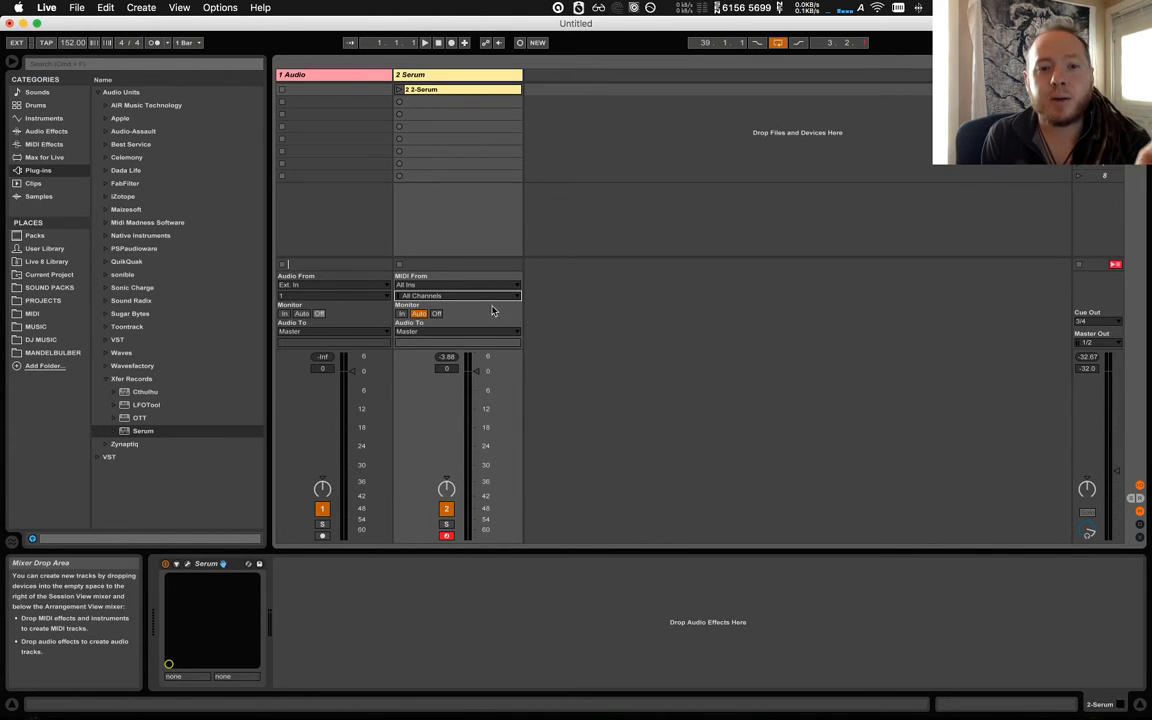
Try the Serum track's monitoring modes and leave monitoring set to In.
{"action": "left_click", "coordinate": [401, 313]}
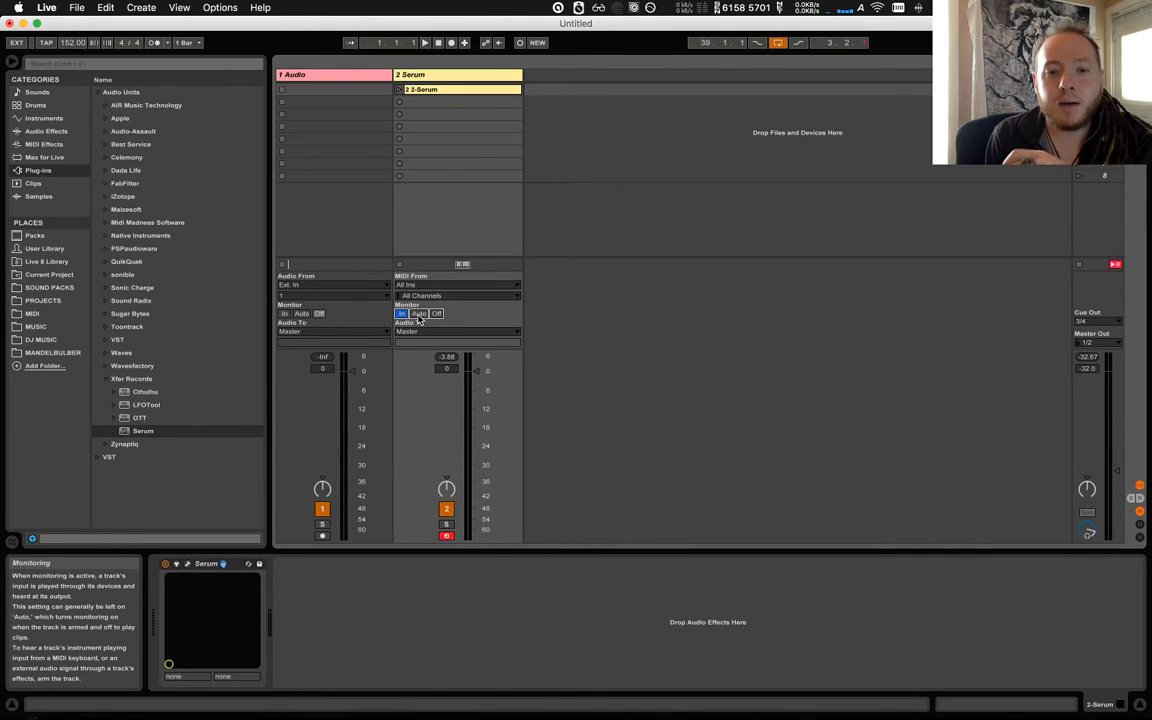
{"action": "left_click", "coordinate": [419, 314]}
{"action": "left_click", "coordinate": [437, 314]}
{"action": "left_click", "coordinate": [403, 314]}
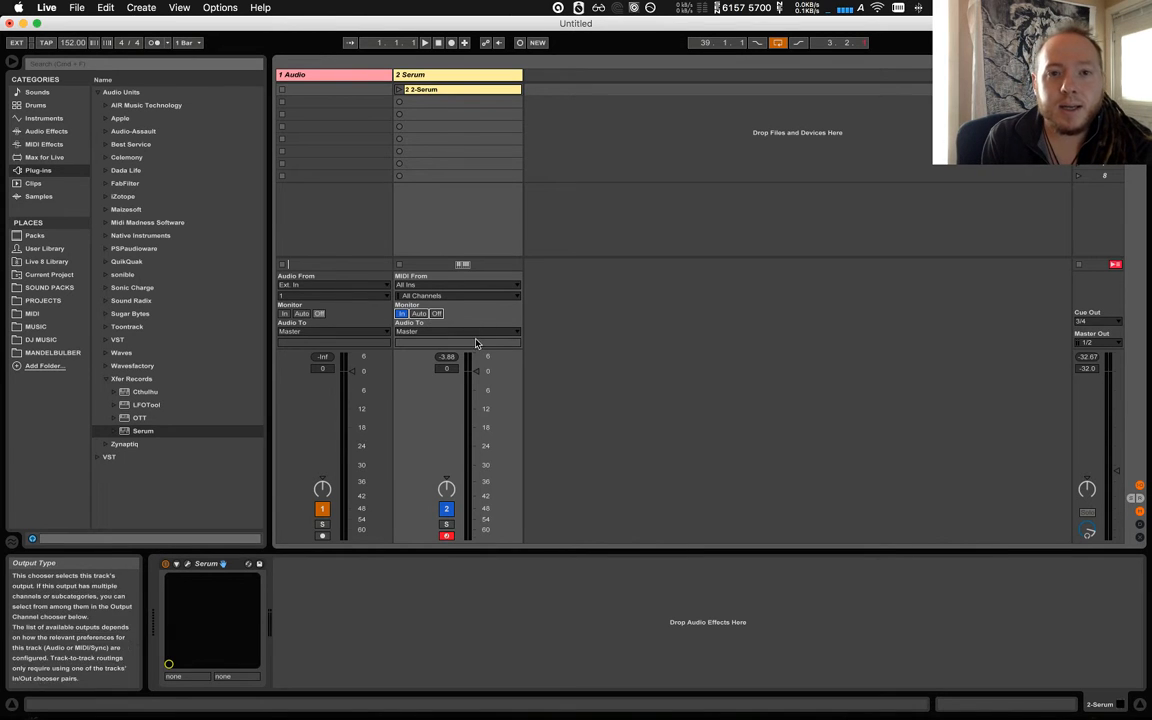
Insert a MIDI track after the Serum track and create an empty clip in its first slot.
{"action": "right_click", "coordinate": [574, 151]}
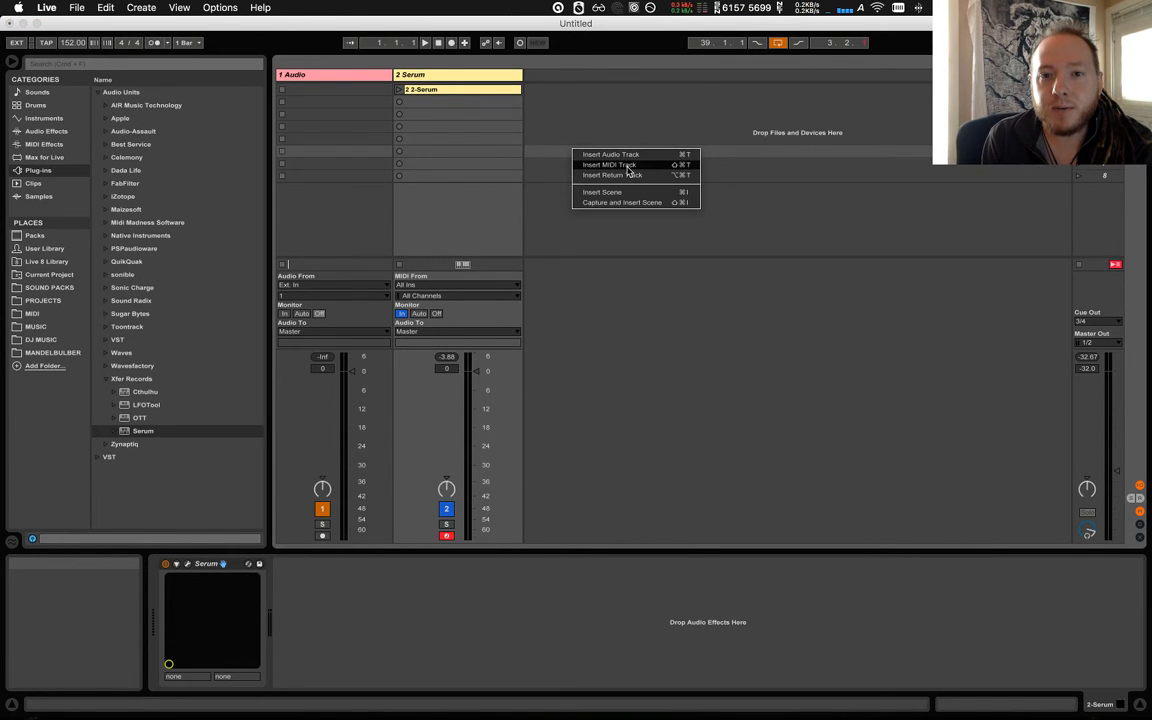
{"action": "left_click", "coordinate": [605, 164]}
{"action": "double_click", "coordinate": [580, 90]}
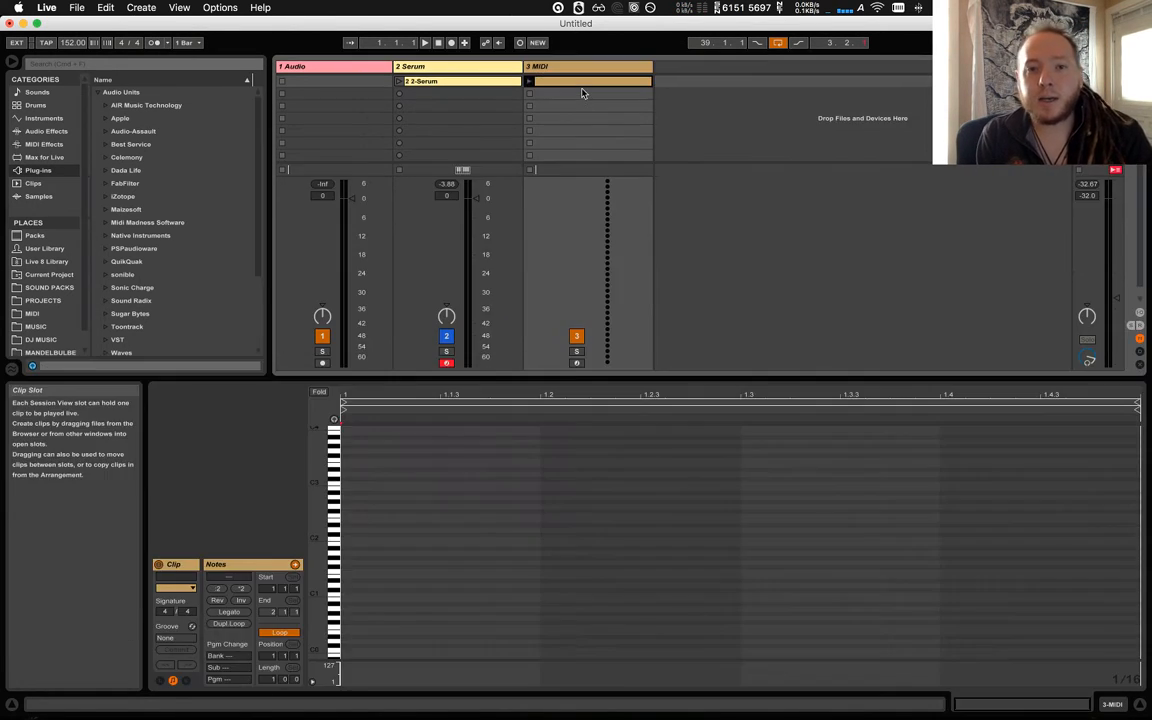
Add four sixteenth notes at different pitches across the first three beats of the new MIDI clip, starting on A1 and ending on D2.
{"action": "left_click", "coordinate": [655, 564]}
{"action": "double_click", "coordinate": [405, 552]}
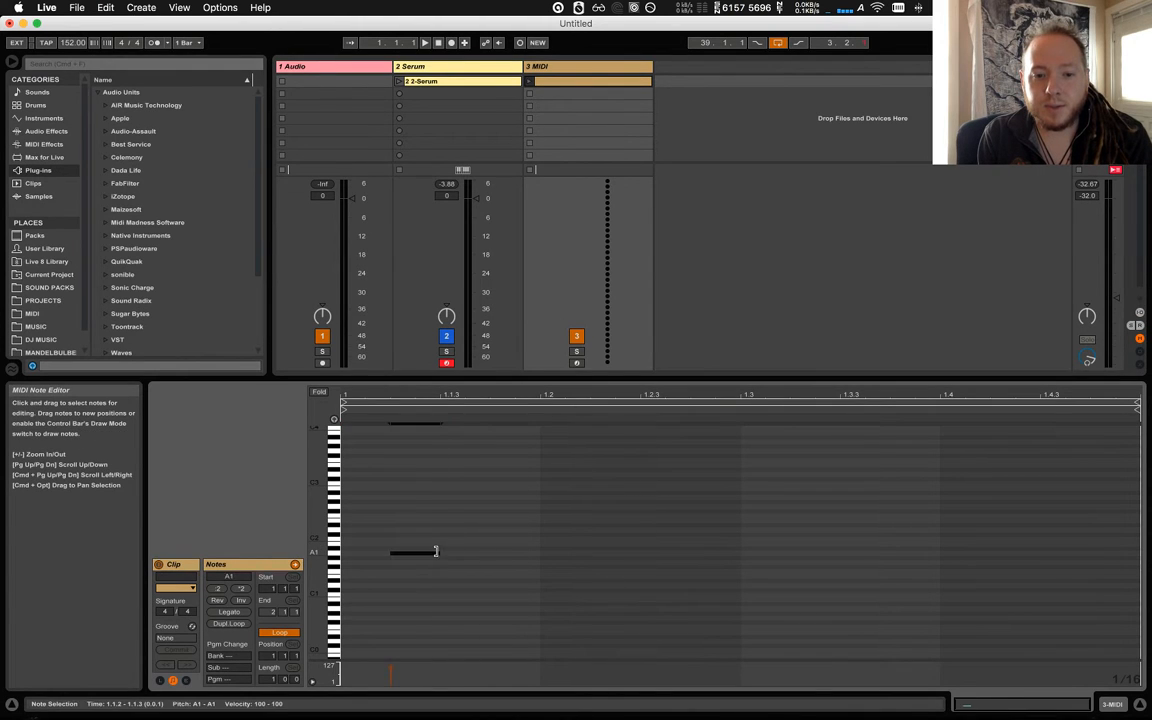
{"action": "double_click", "coordinate": [545, 572]}
{"action": "double_click", "coordinate": [679, 604]}
{"action": "double_click", "coordinate": [792, 531]}
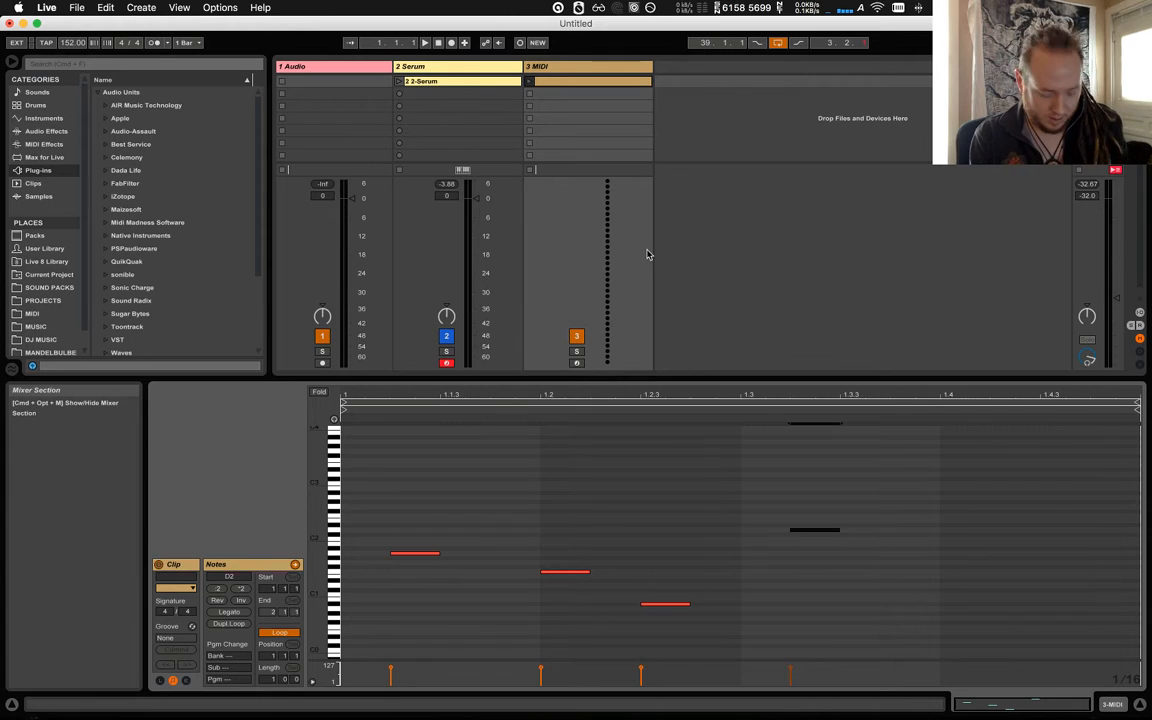
Hide the detail view and set the Serum track's MIDI input to 3-MIDI.
{"action": "key", "text": "super+alt+l"}
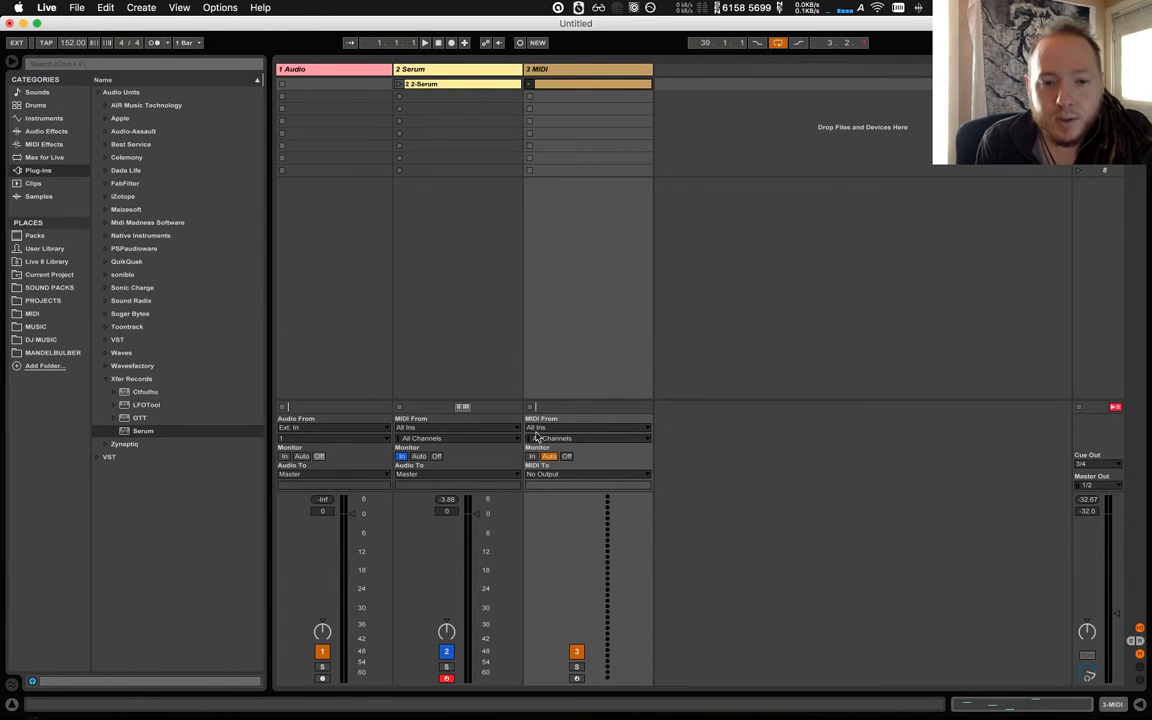
{"action": "left_click", "coordinate": [480, 427]}
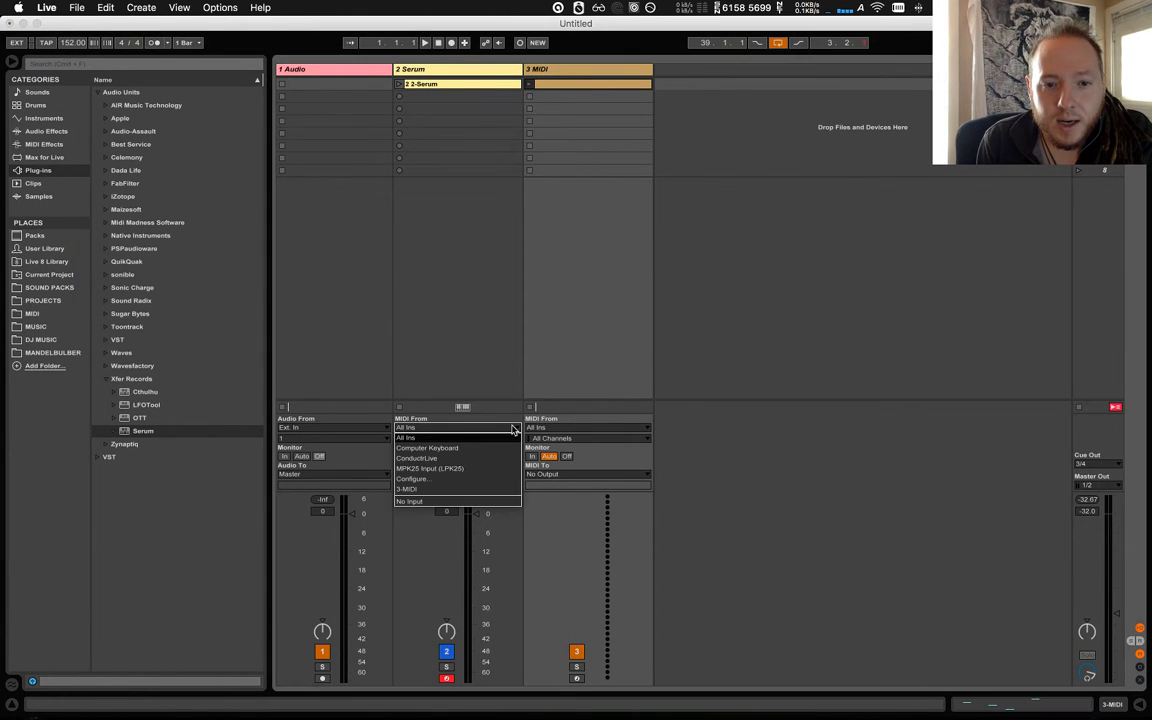
{"action": "left_click", "coordinate": [508, 489]}
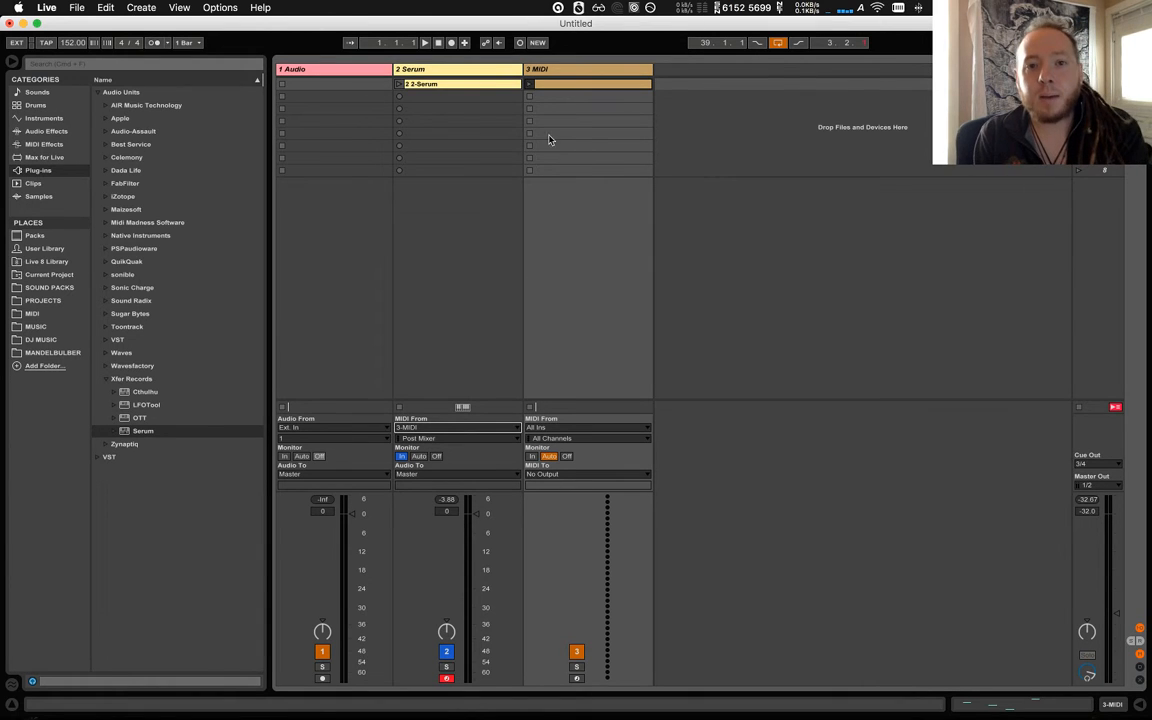
Audition the 3 MIDI track's clip through Serum, select the 2-Serum clip and stop playback.
{"action": "left_click", "coordinate": [529, 84]}
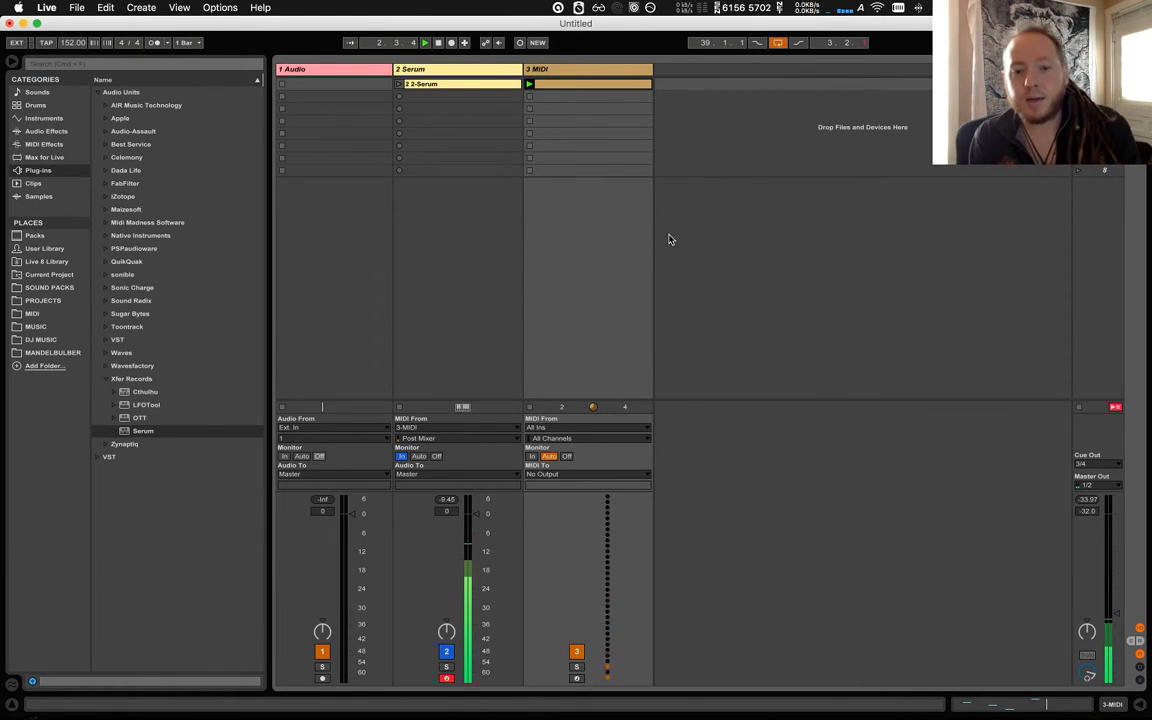
{"action": "left_click", "coordinate": [463, 87]}
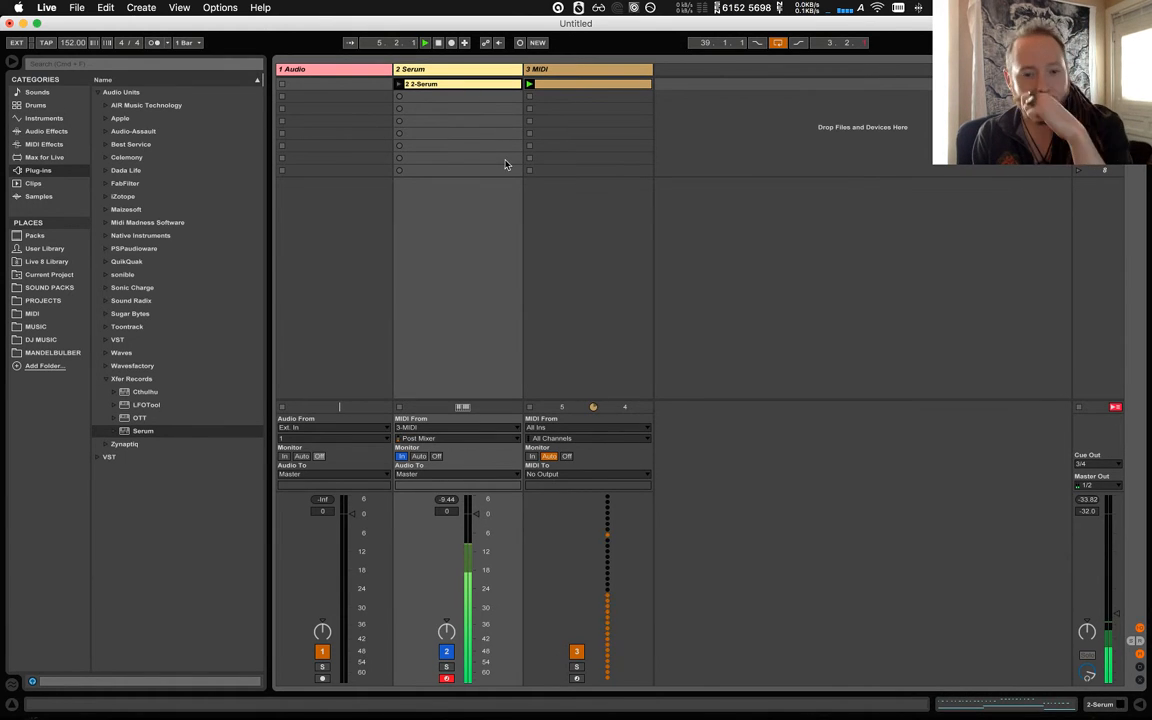
{"action": "key", "text": "space"}
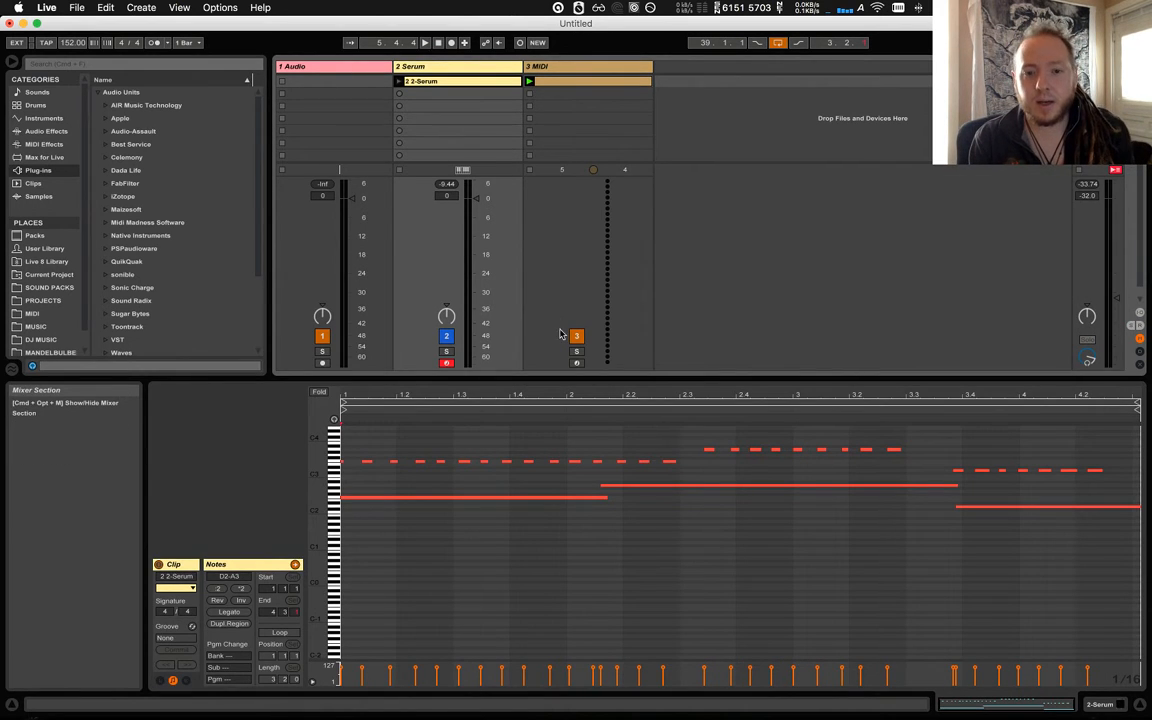
Enlarge the Session View mixer area by shrinking the clip detail view, and inspect the Serum track's audio output options.
{"action": "left_click_drag", "start_coordinate": [620, 377], "coordinate": [589, 552]}
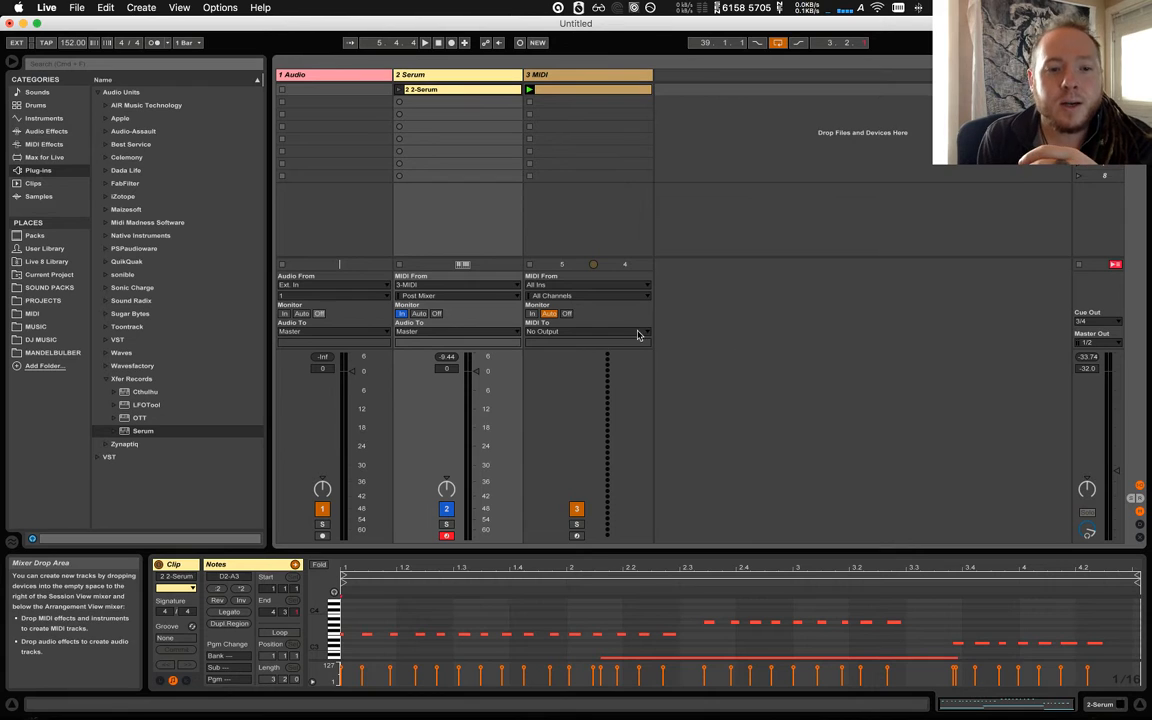
{"action": "left_click", "coordinate": [500, 332]}
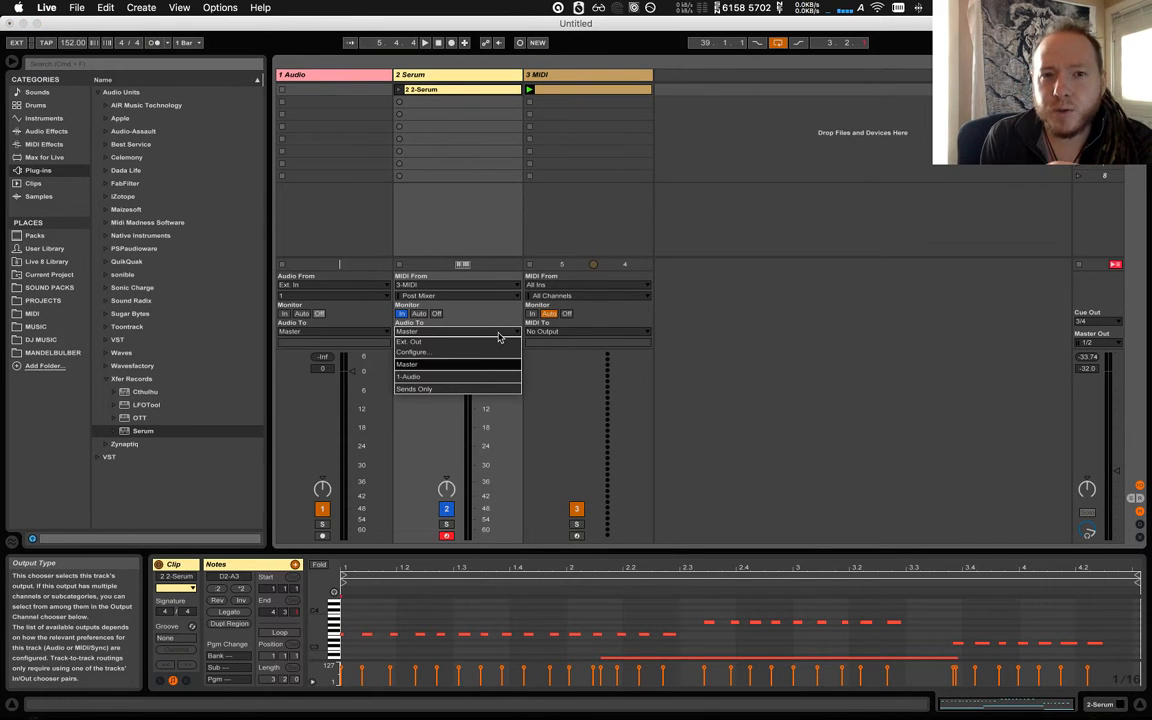
{"action": "left_click", "coordinate": [500, 331]}
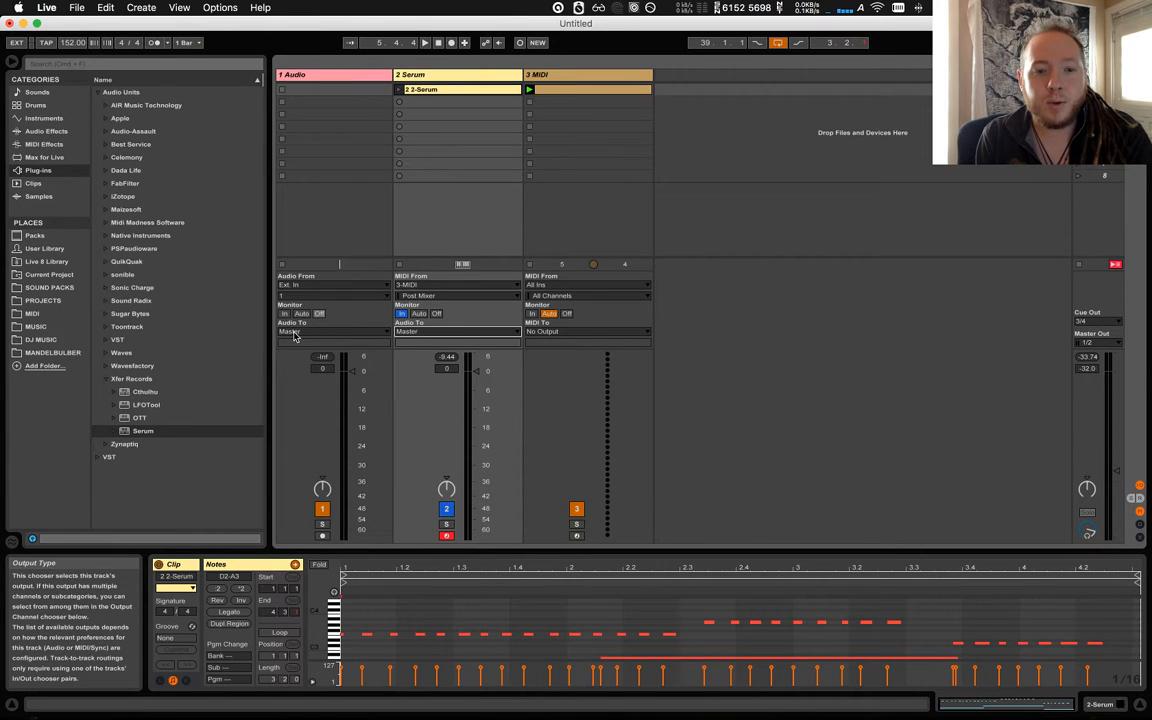
Group the Serum and MIDI tracks together and widen the new group track slightly.
{"action": "left_click", "coordinate": [440, 74]}
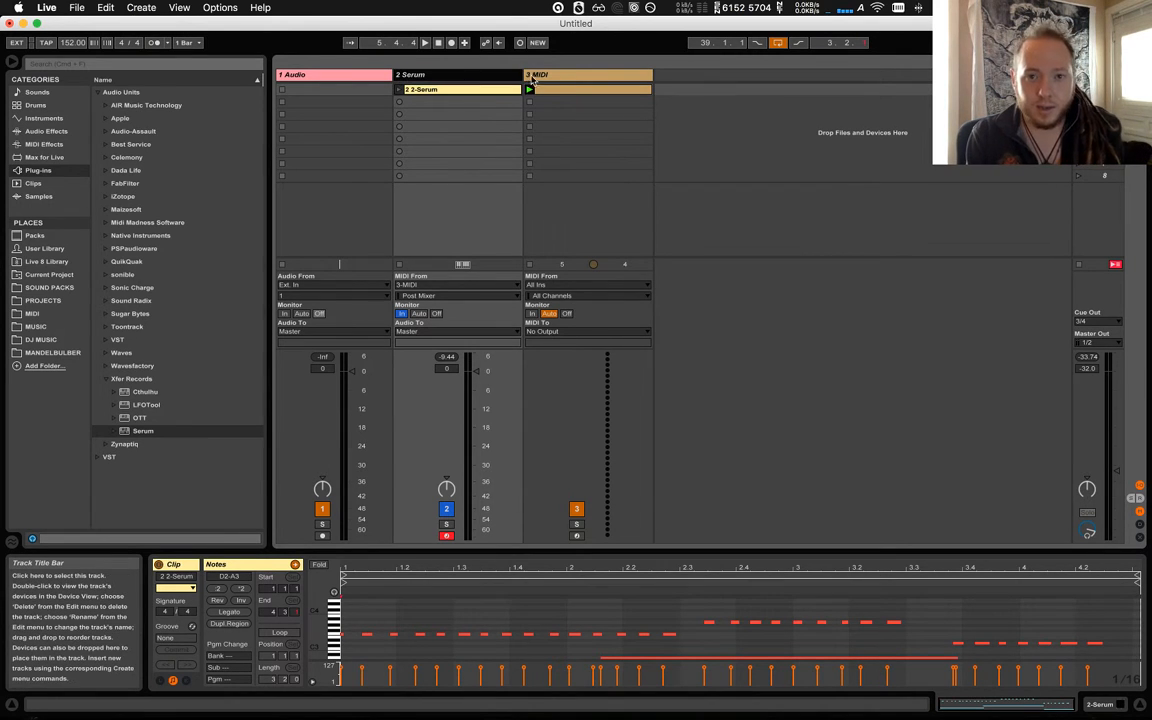
{"action": "left_click", "coordinate": [551, 78], "text": "shift"}
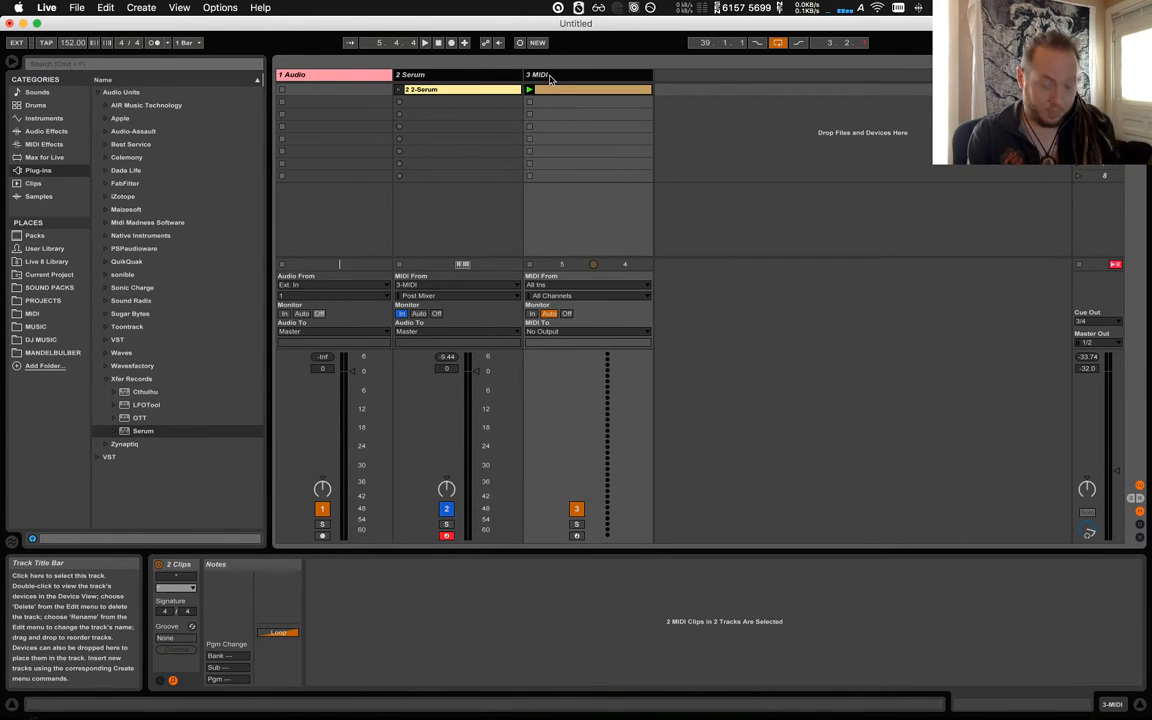
{"action": "key", "text": "super+g"}
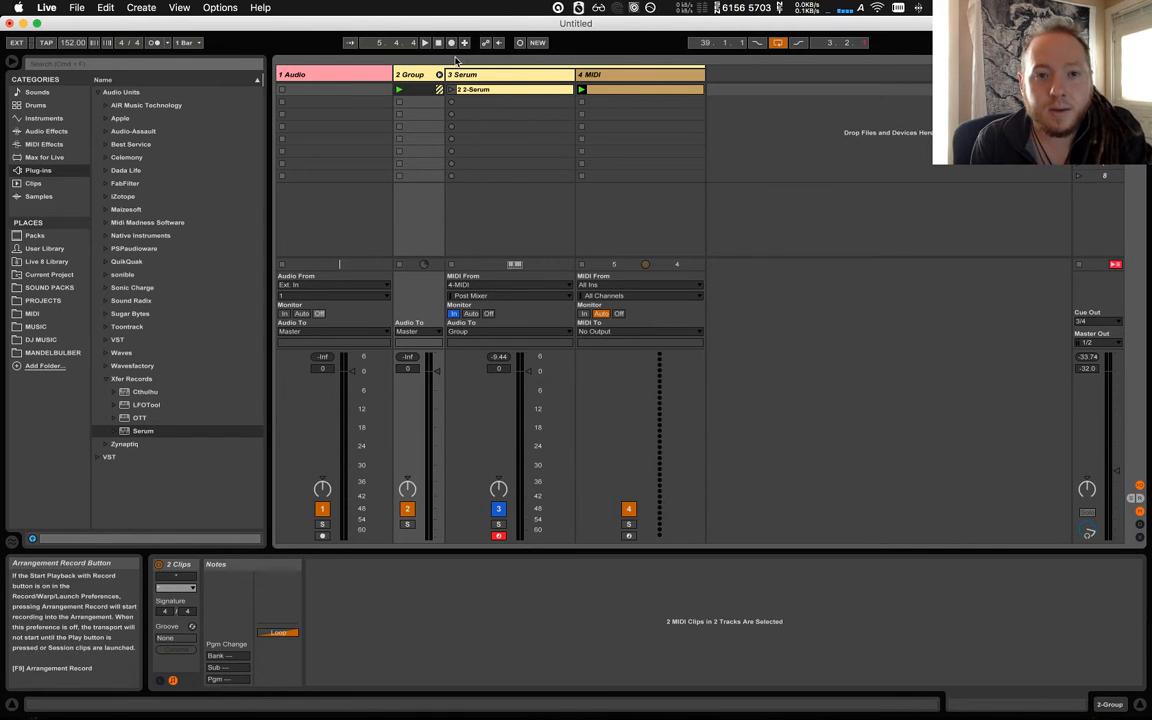
{"action": "left_click_drag", "start_coordinate": [443, 75], "coordinate": [470, 75]}
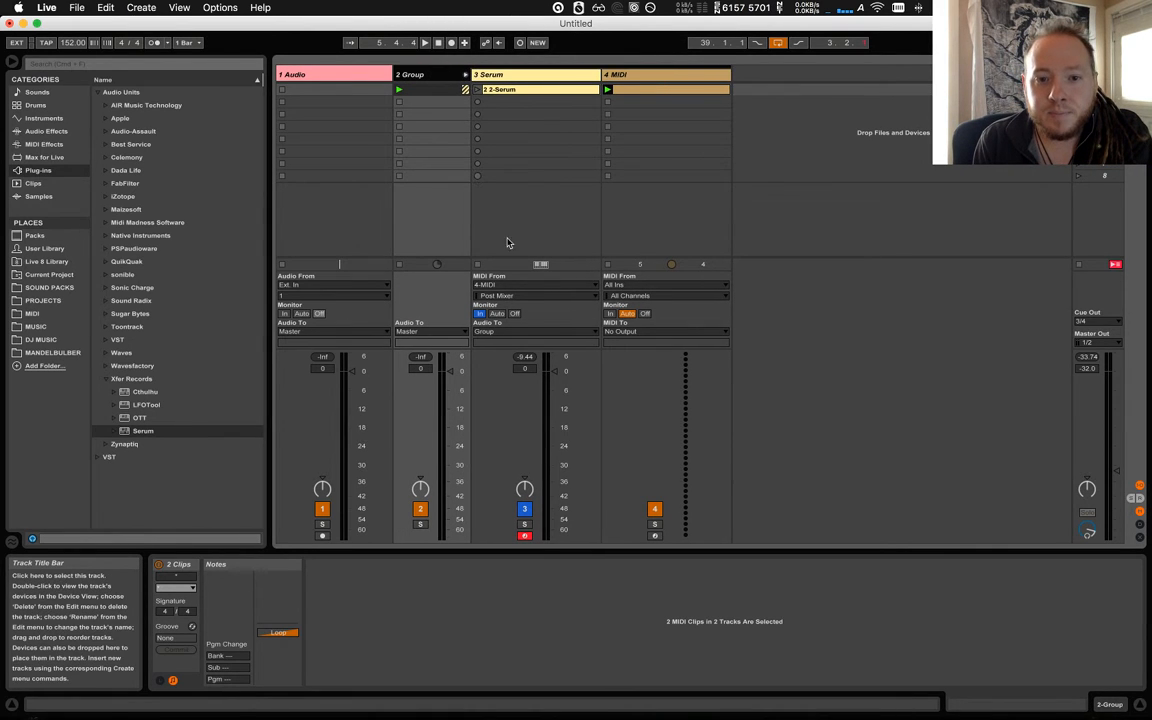
Keep the Serum track's audio output on Group and set its monitoring to Auto.
{"action": "left_click", "coordinate": [558, 331]}
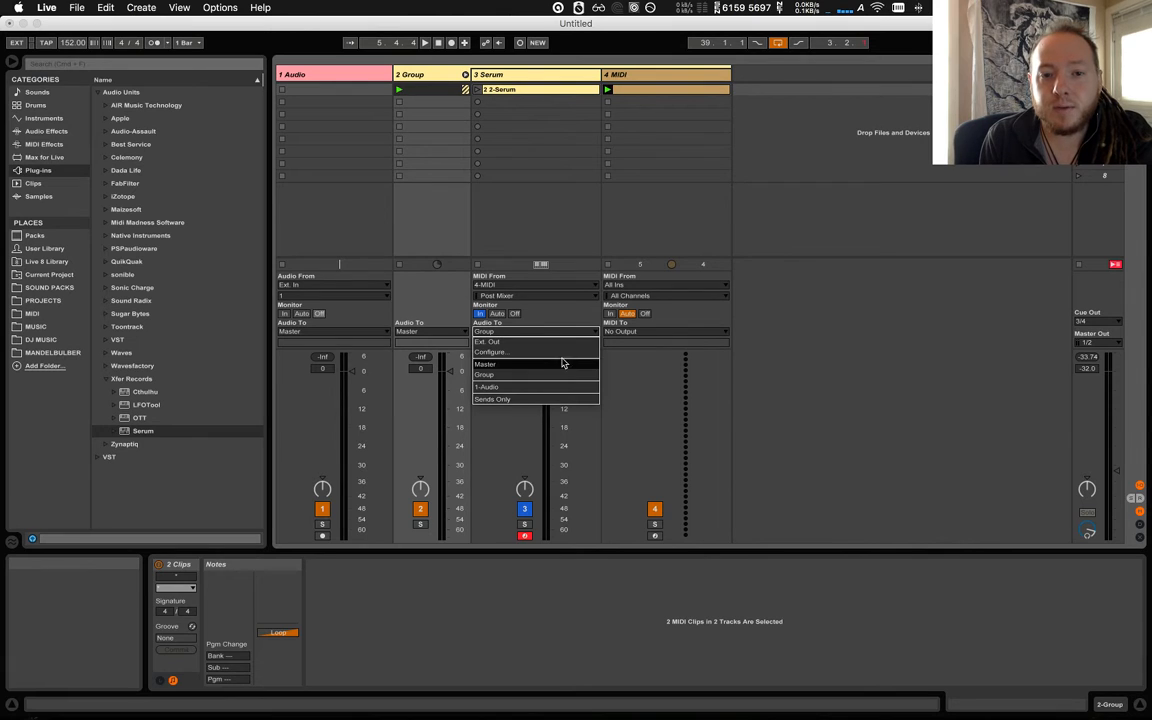
{"action": "left_click", "coordinate": [574, 375]}
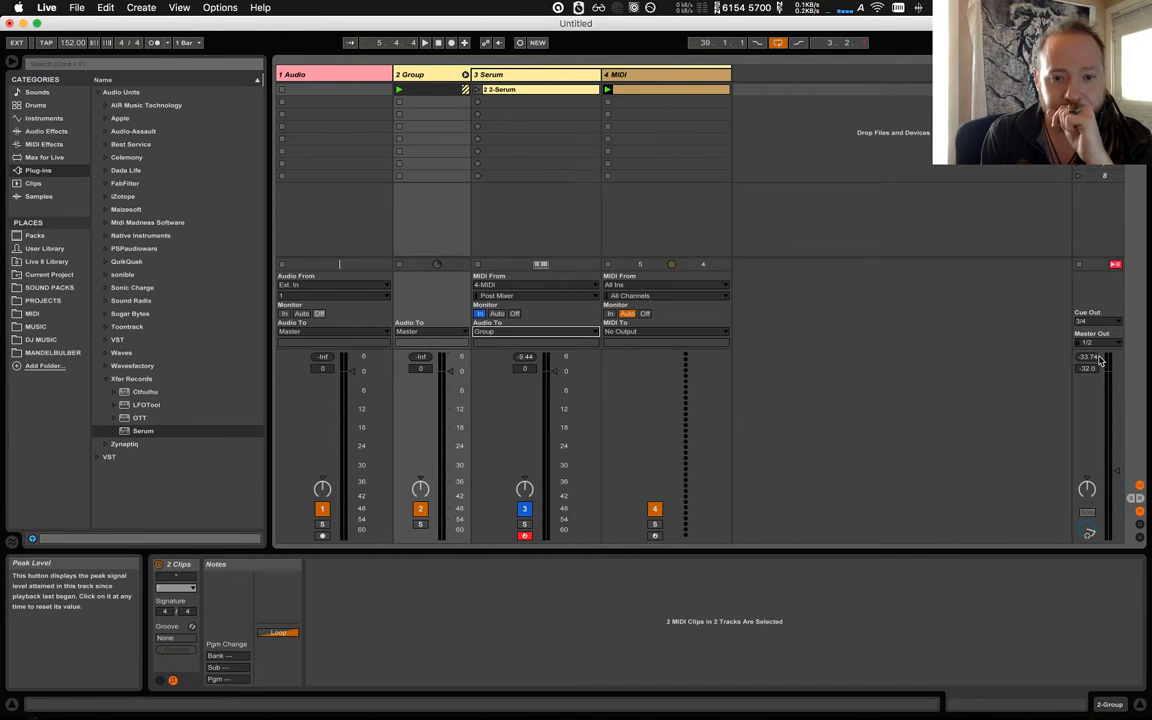
{"action": "left_click", "coordinate": [497, 314]}
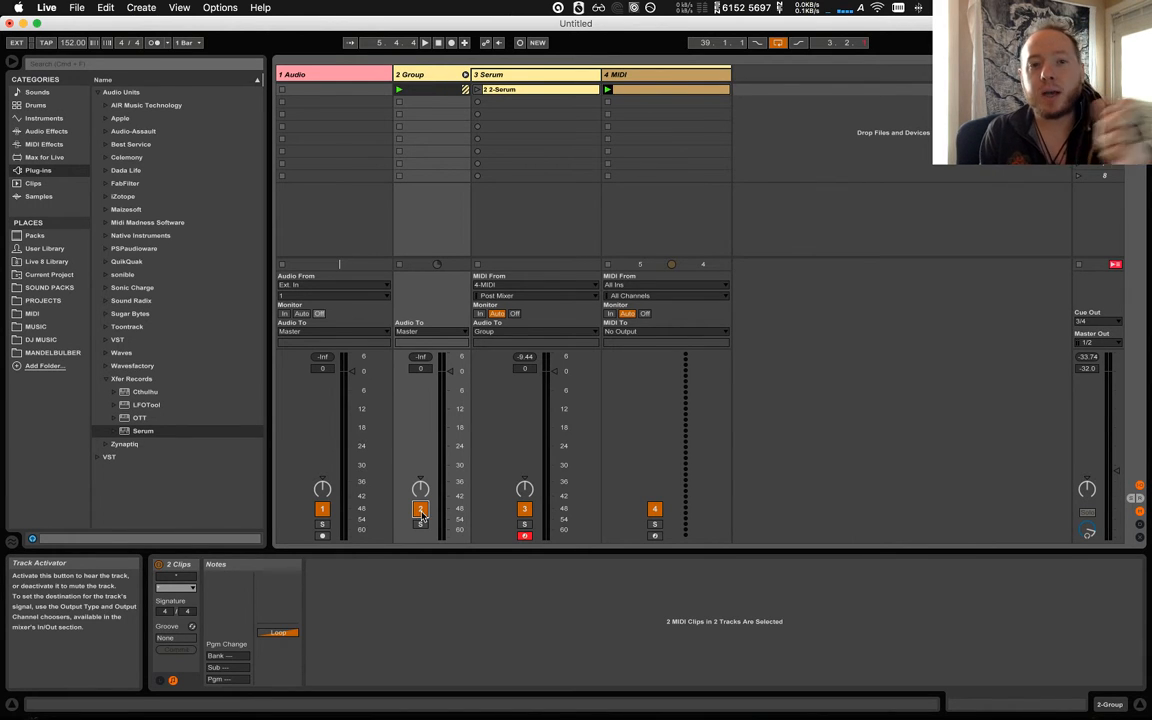
Play the MIDI clip through the group, deactivate the Serum track and toggle its solo on and off.
{"action": "key", "text": "space"}
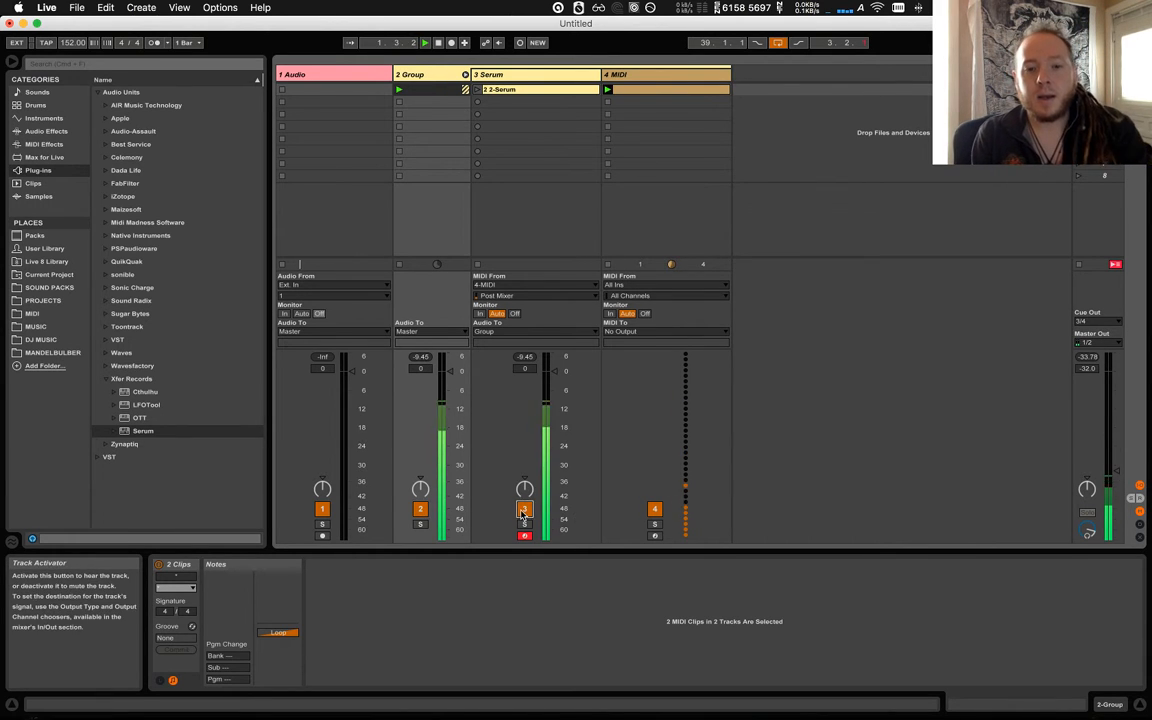
{"action": "left_click", "coordinate": [522, 511]}
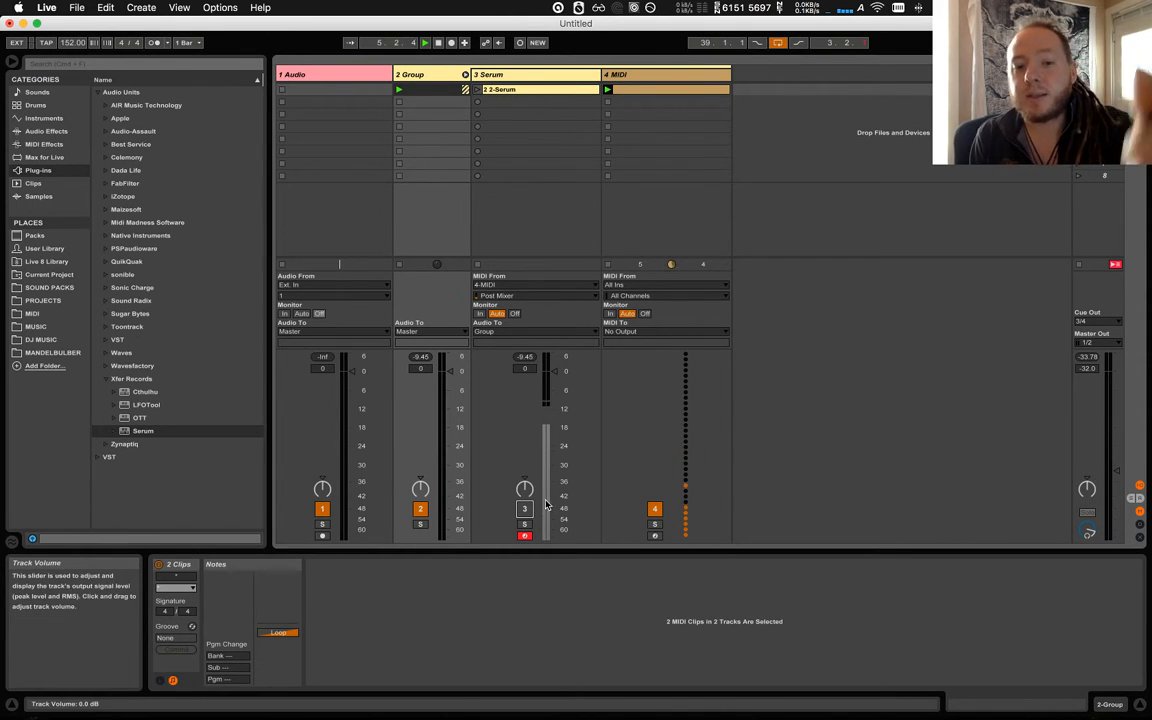
{"action": "left_click", "coordinate": [524, 524]}
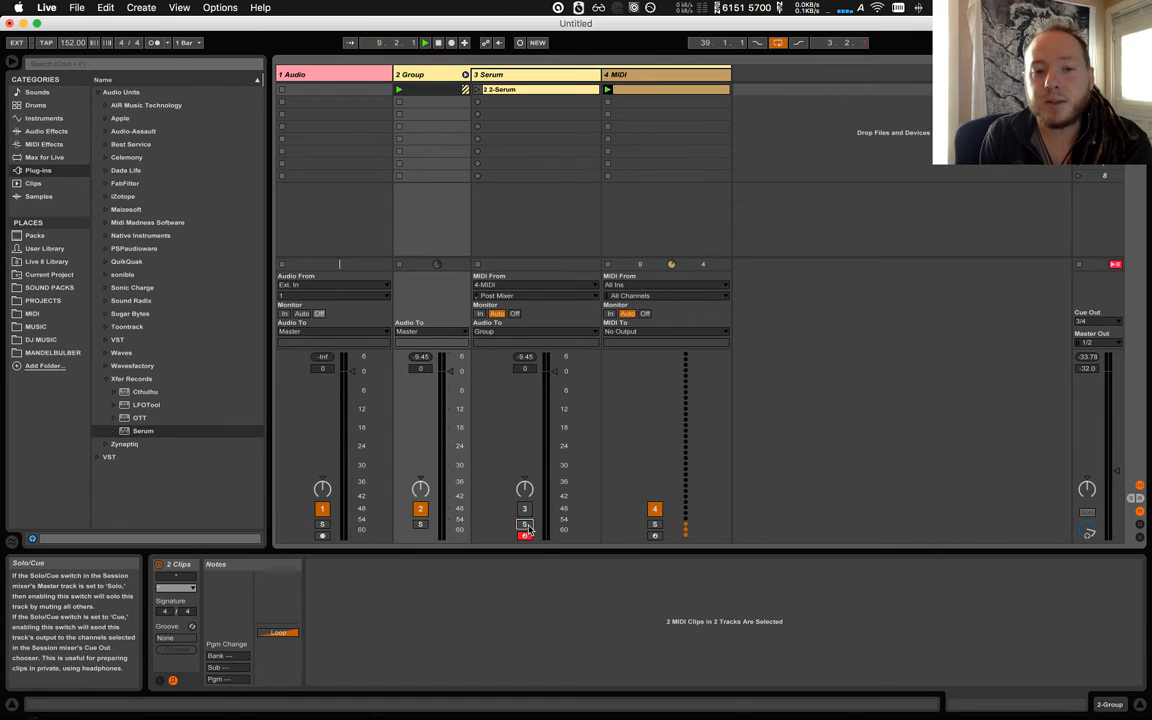
{"action": "left_click", "coordinate": [524, 524]}
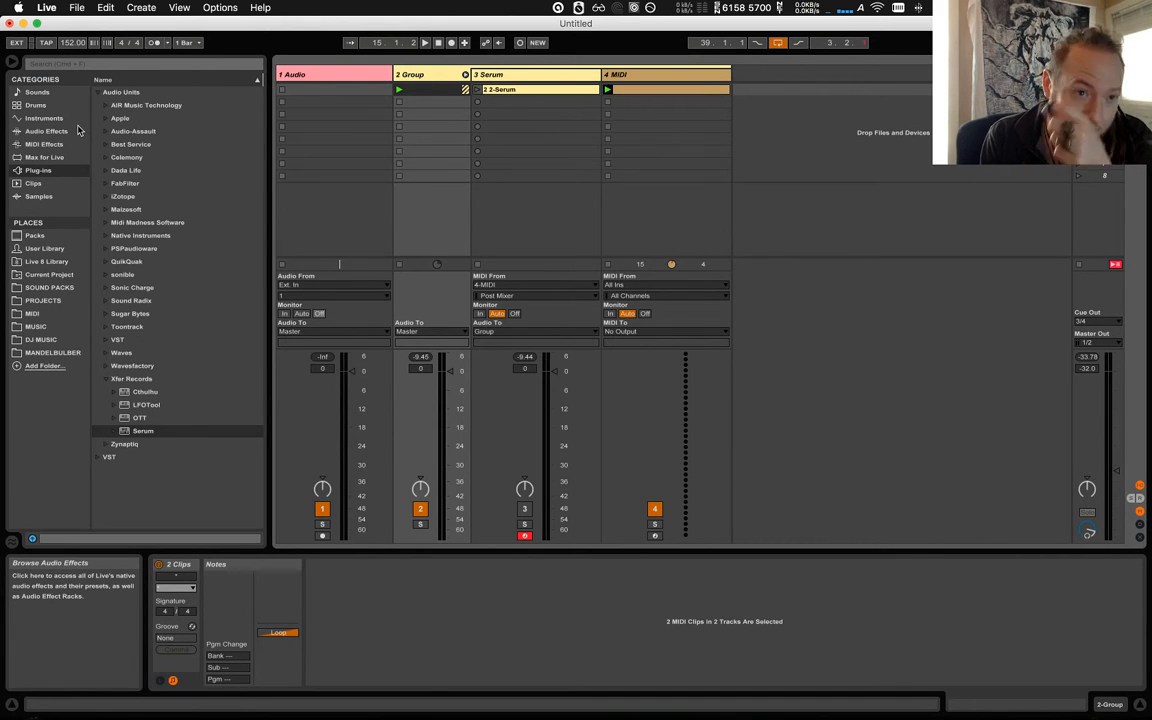
Look through the browser's Sounds, Drums, Instruments, Audio Effects and MIDI Effects categories.
{"action": "left_click", "coordinate": [50, 91]}
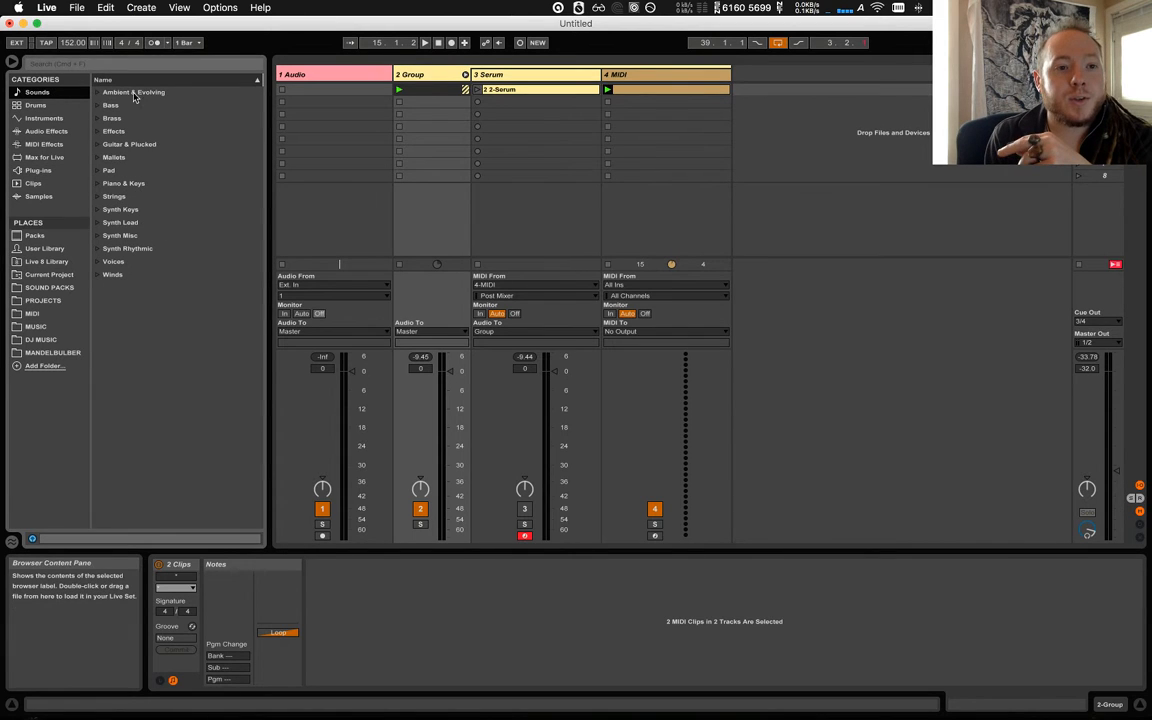
{"action": "left_click", "coordinate": [58, 105]}
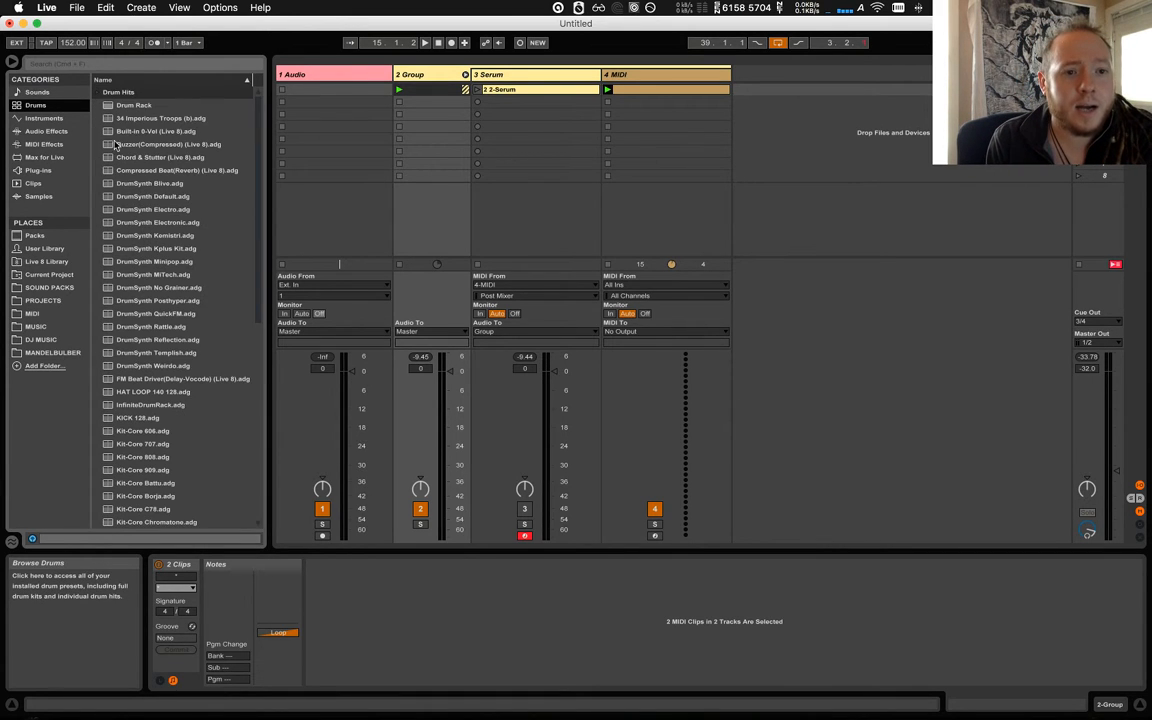
{"action": "scroll", "coordinate": [140, 190], "scroll_direction": "down", "scroll_amount": 10}
{"action": "scroll", "coordinate": [150, 200], "scroll_direction": "up", "scroll_amount": 10}
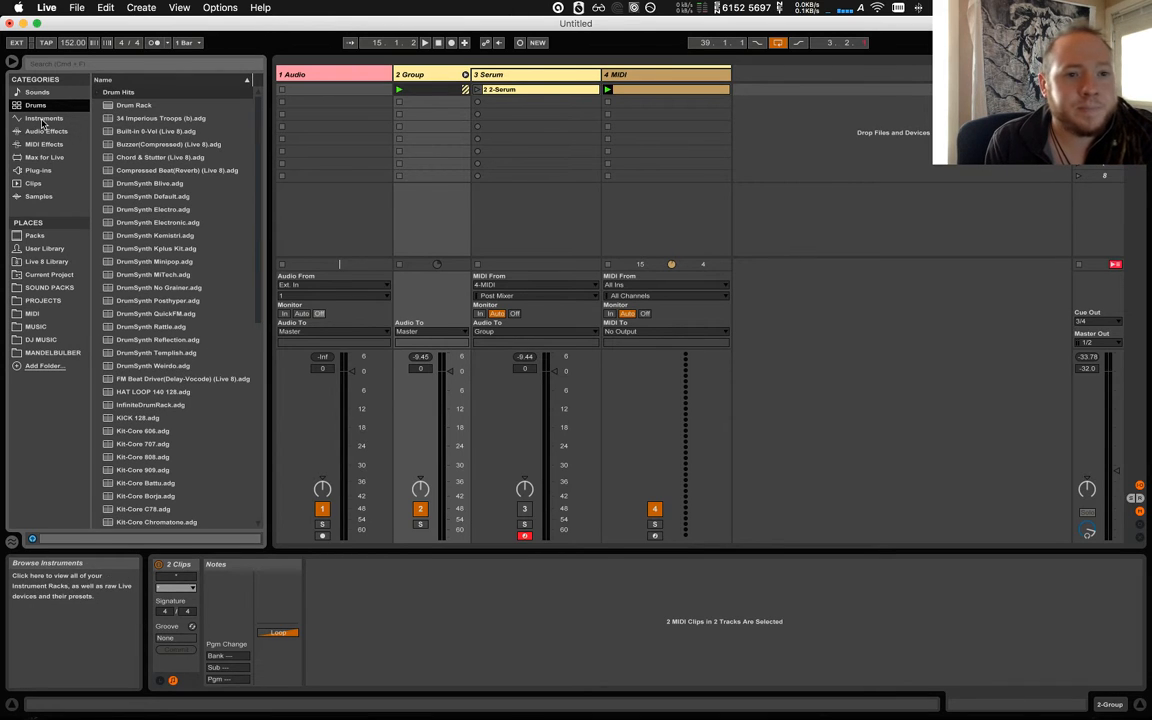
{"action": "left_click", "coordinate": [43, 119]}
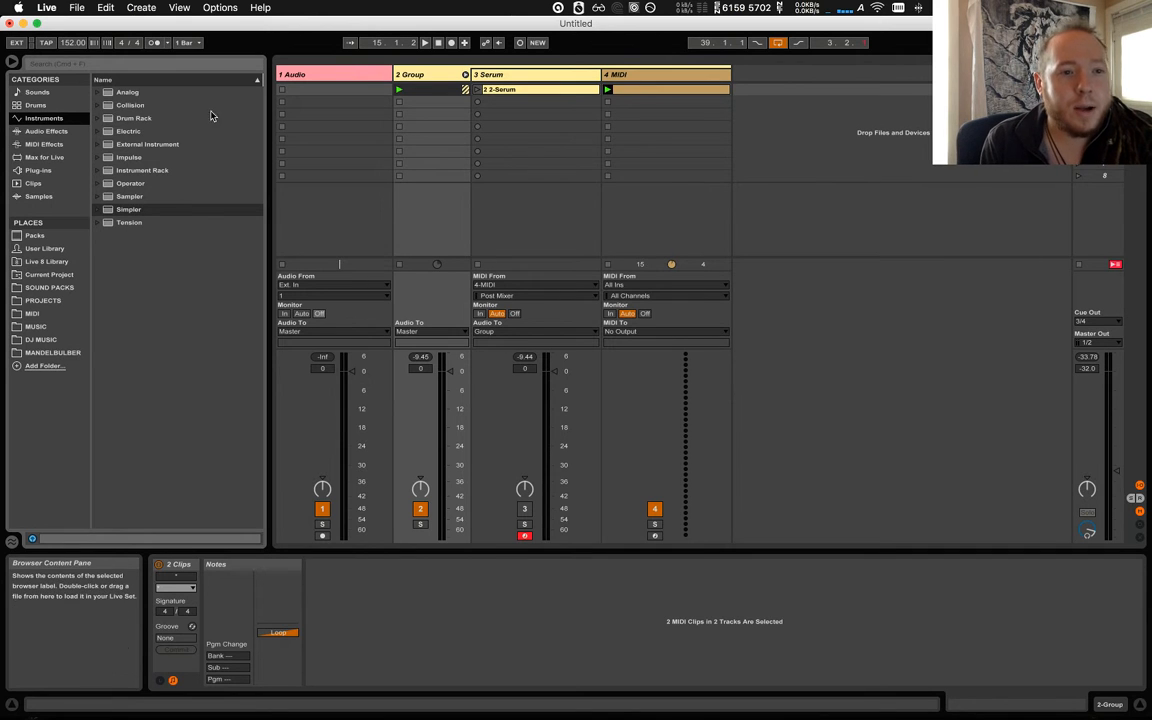
{"action": "left_click", "coordinate": [47, 131]}
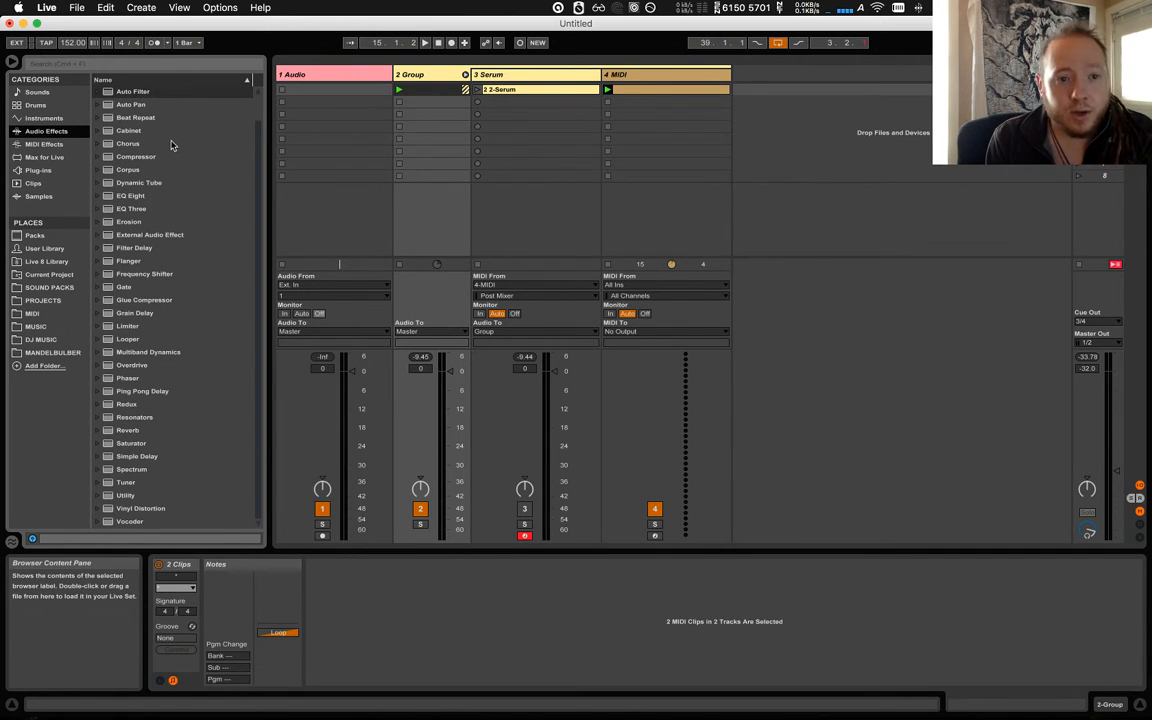
{"action": "scroll", "coordinate": [205, 266], "scroll_direction": "up", "scroll_amount": 2}
{"action": "scroll", "coordinate": [186, 257], "scroll_direction": "down", "scroll_amount": 2}
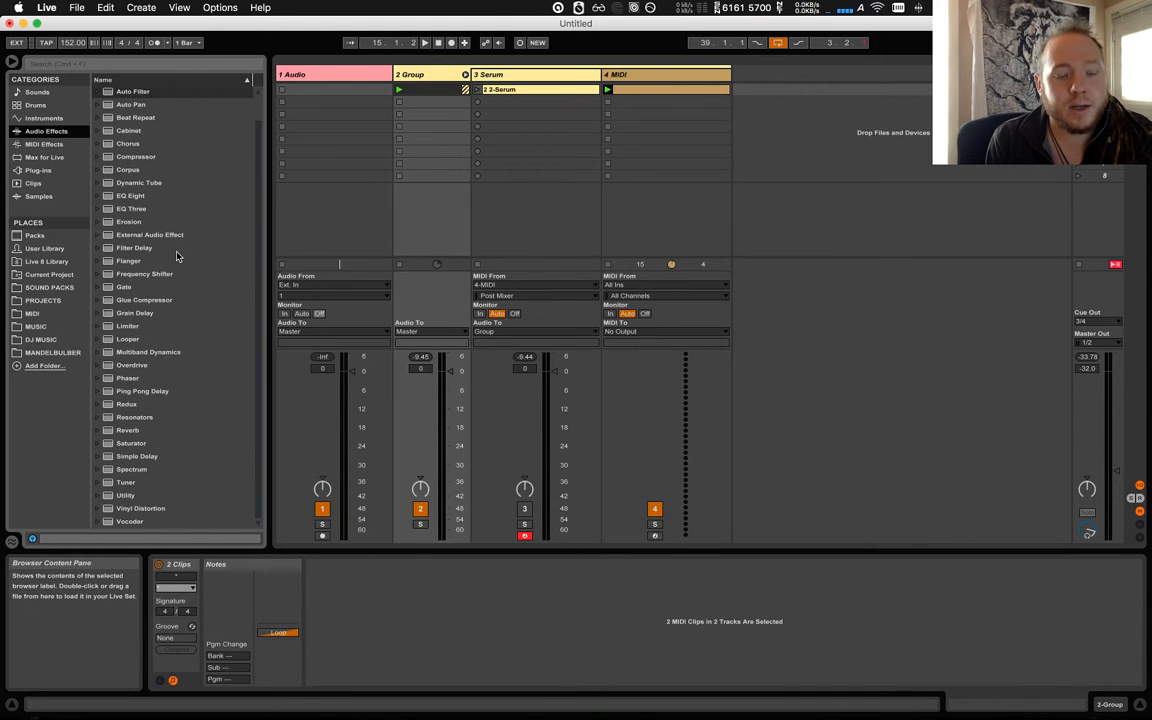
{"action": "scroll", "coordinate": [176, 256], "scroll_direction": "up", "scroll_amount": 2}
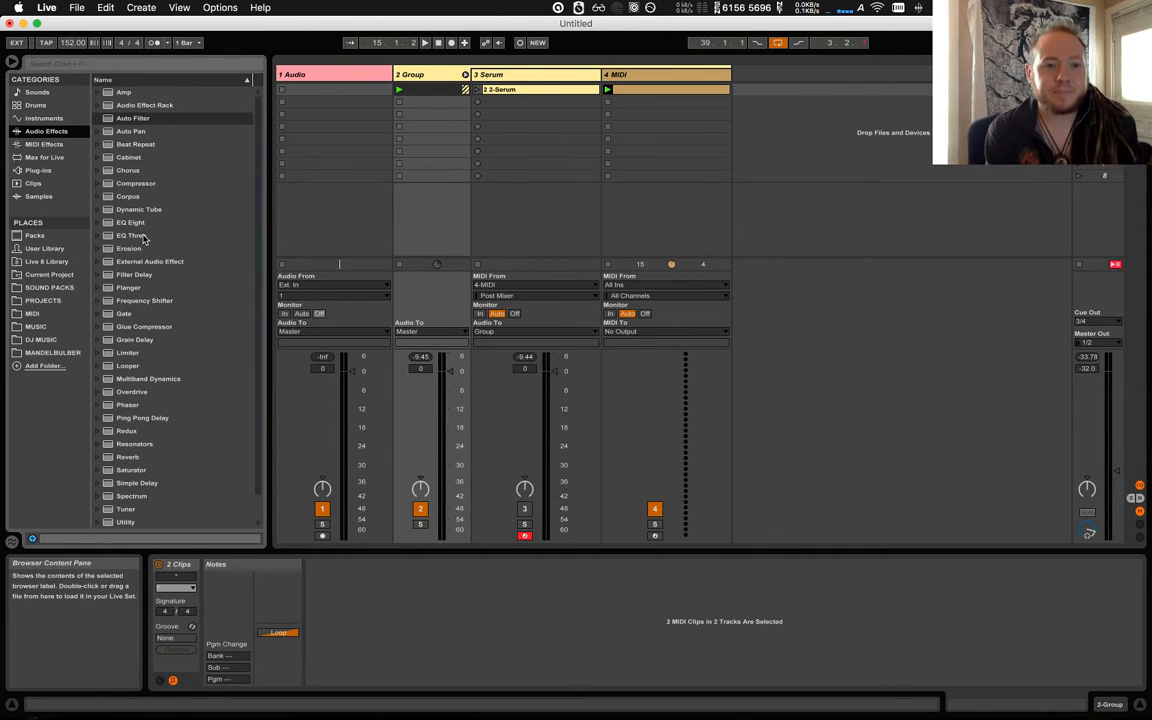
{"action": "left_click", "coordinate": [66, 146]}
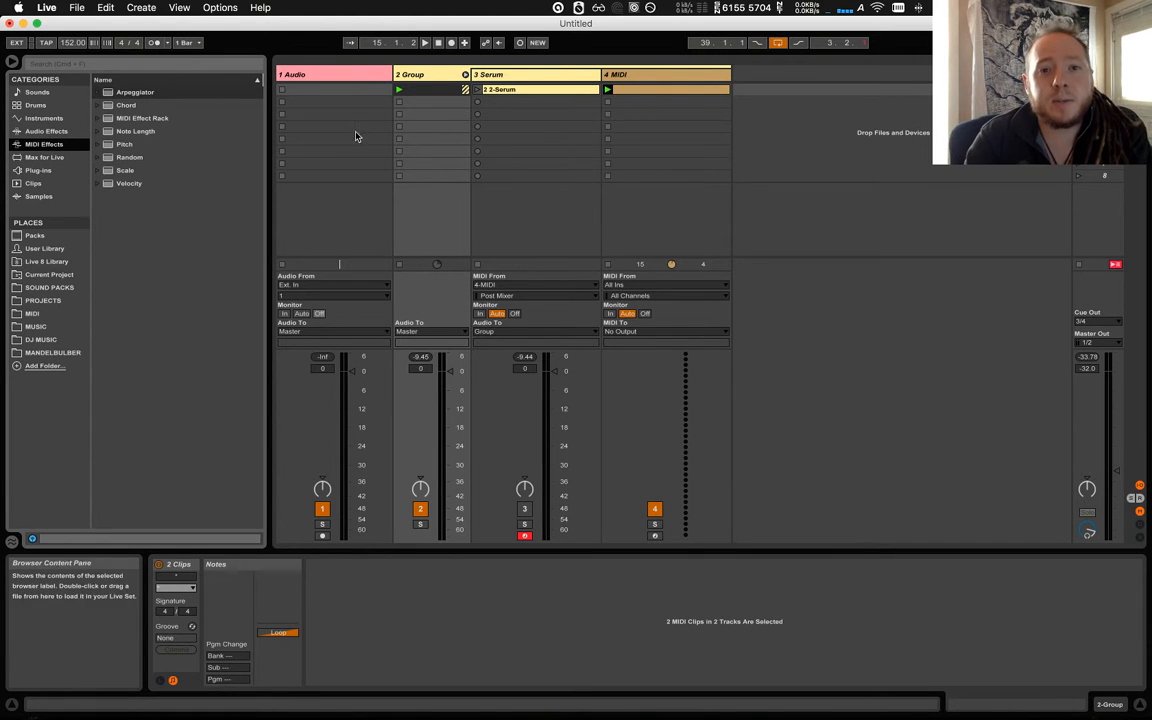
Add an Arpeggiator in front of Serum in the Serum track's device chain and reactivate the track.
{"action": "left_click", "coordinate": [553, 77]}
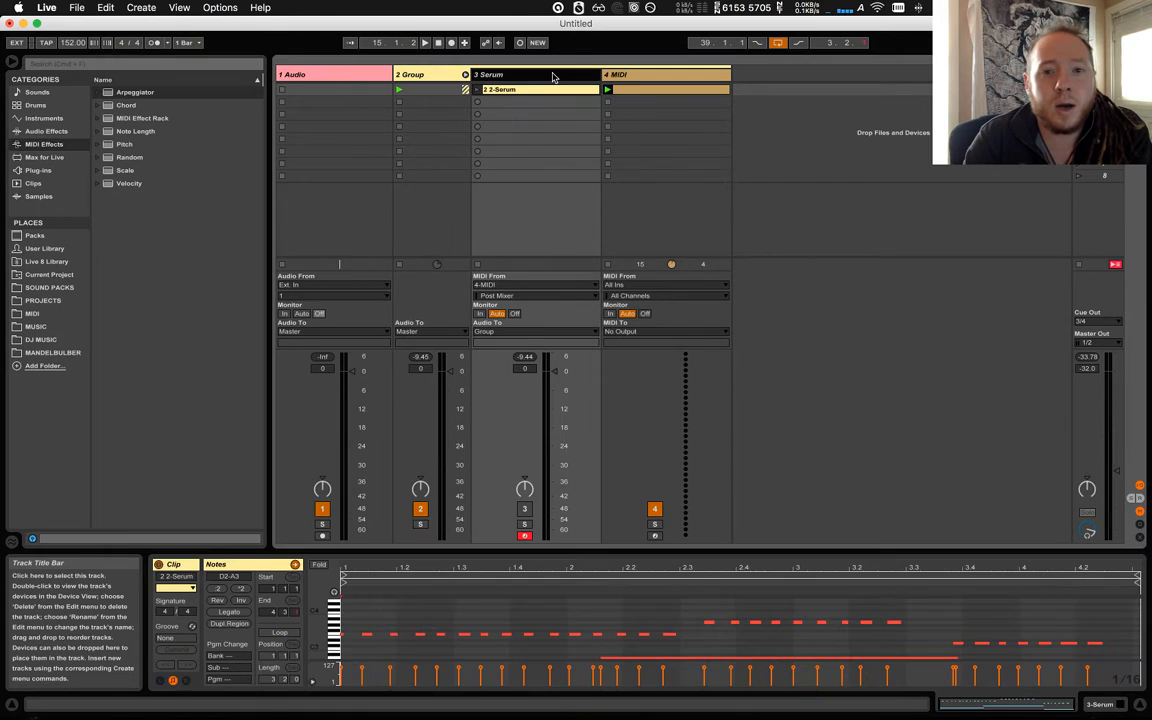
{"action": "left_click", "coordinate": [1093, 705]}
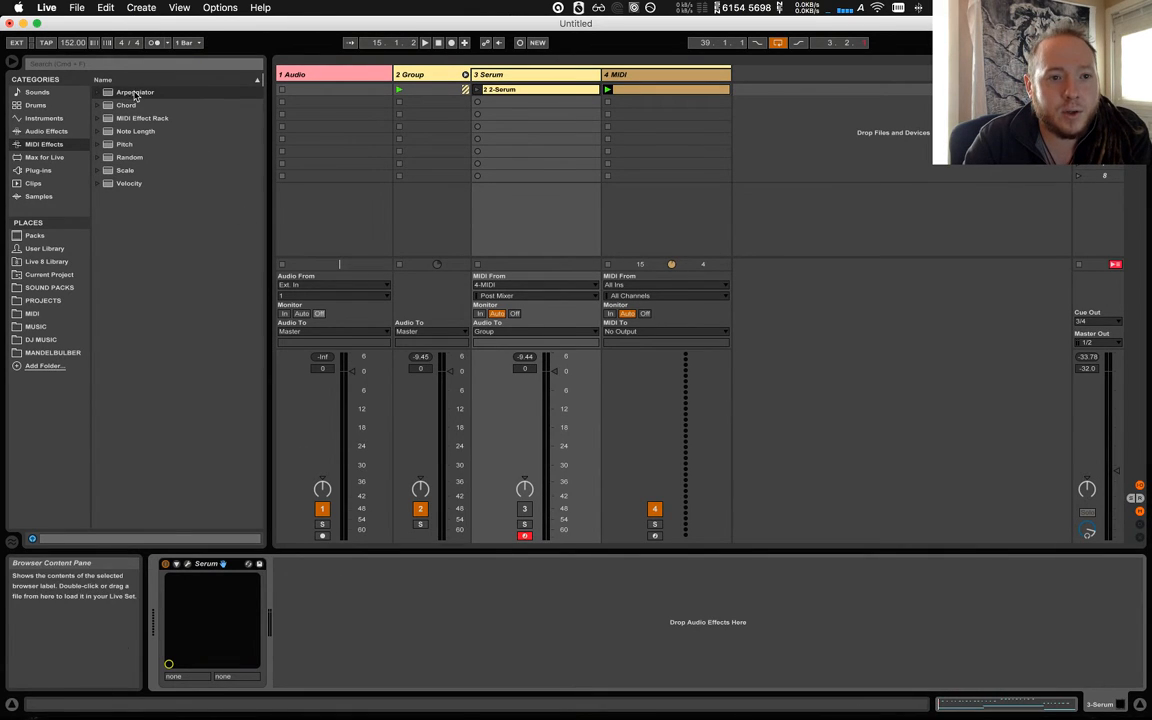
{"action": "left_click_drag", "start_coordinate": [135, 93], "coordinate": [160, 600]}
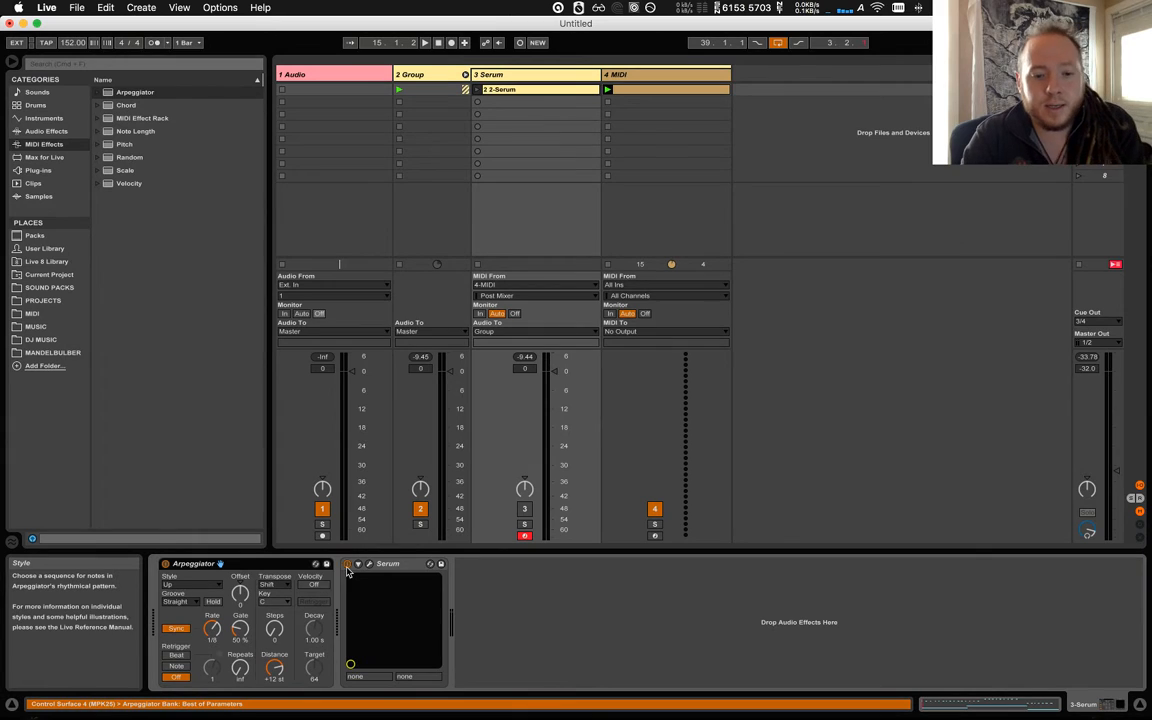
{"action": "left_click", "coordinate": [524, 509]}
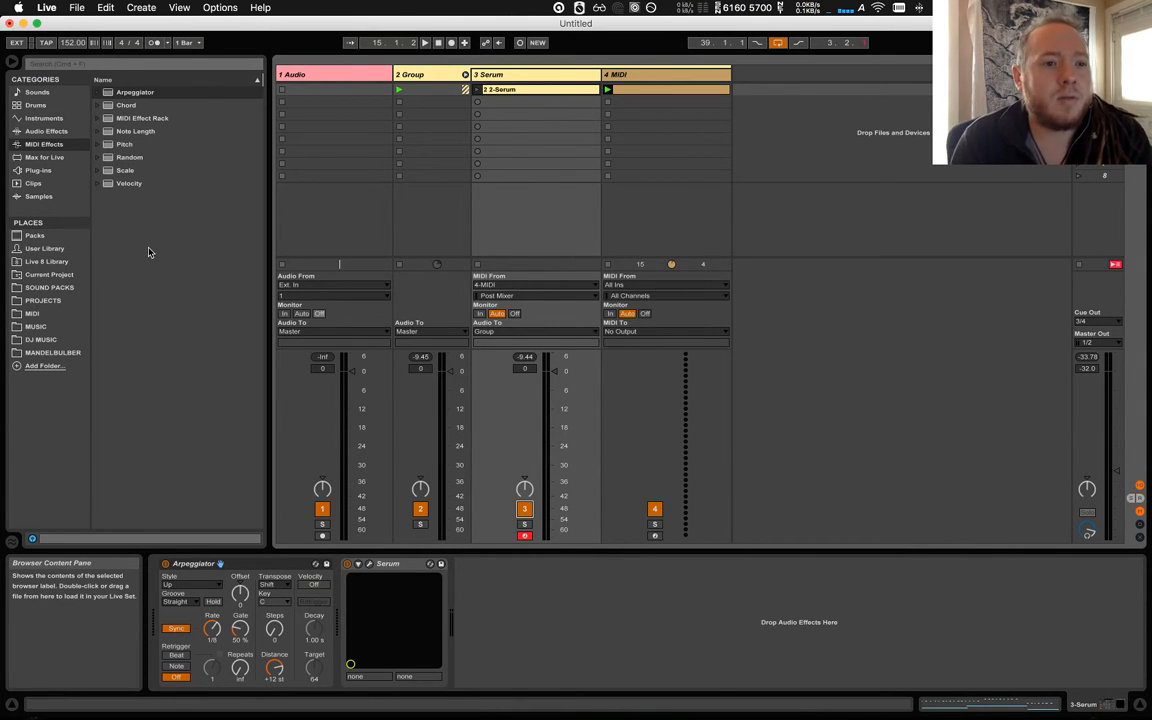
Look through the Plug-ins, Clips and Samples browser categories, collapsing the Xfer Records folder.
{"action": "left_click", "coordinate": [66, 171]}
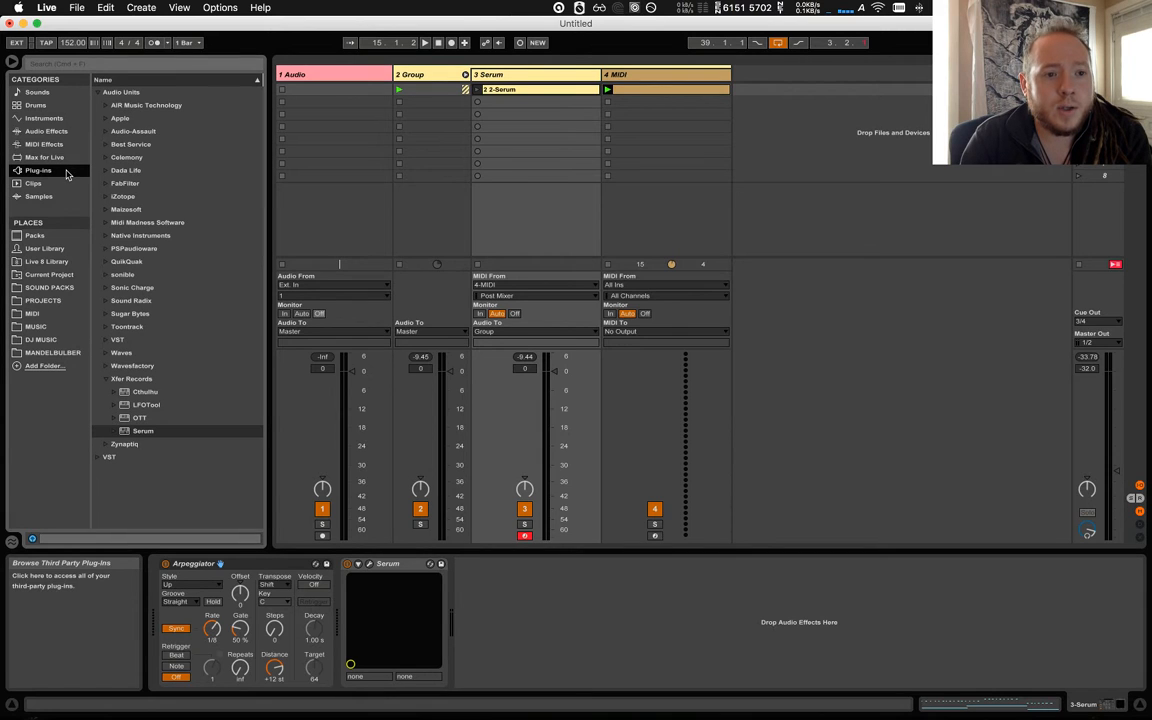
{"action": "left_click", "coordinate": [106, 381]}
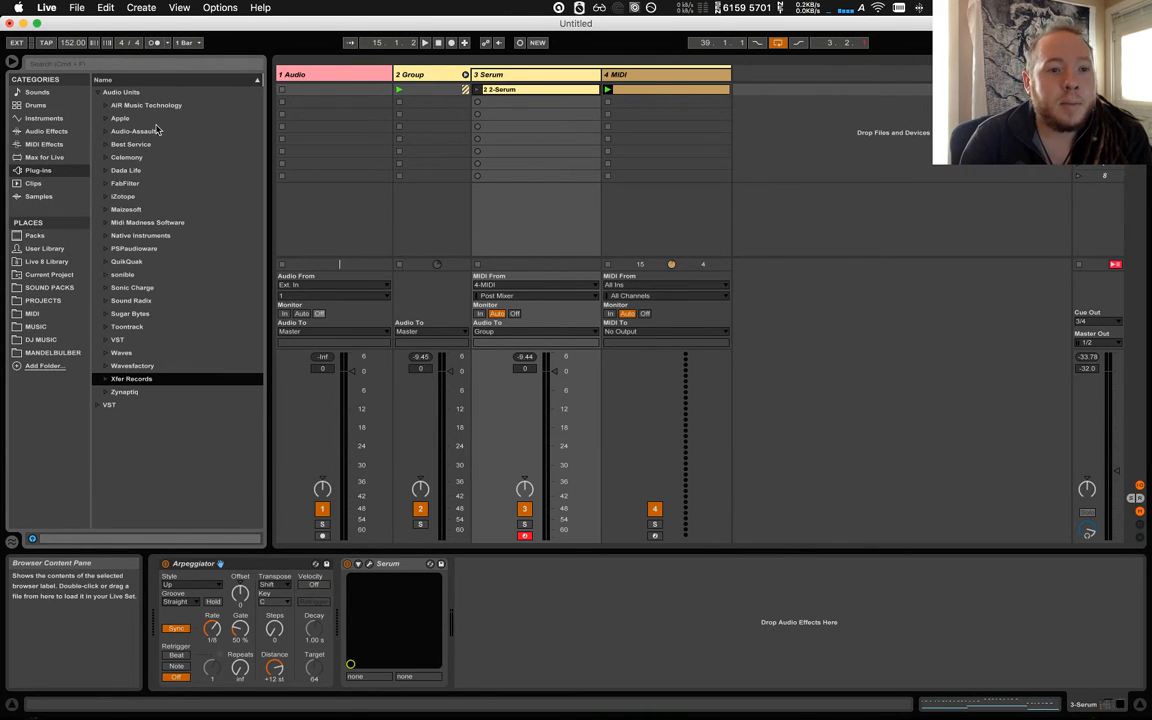
{"action": "left_click", "coordinate": [71, 187]}
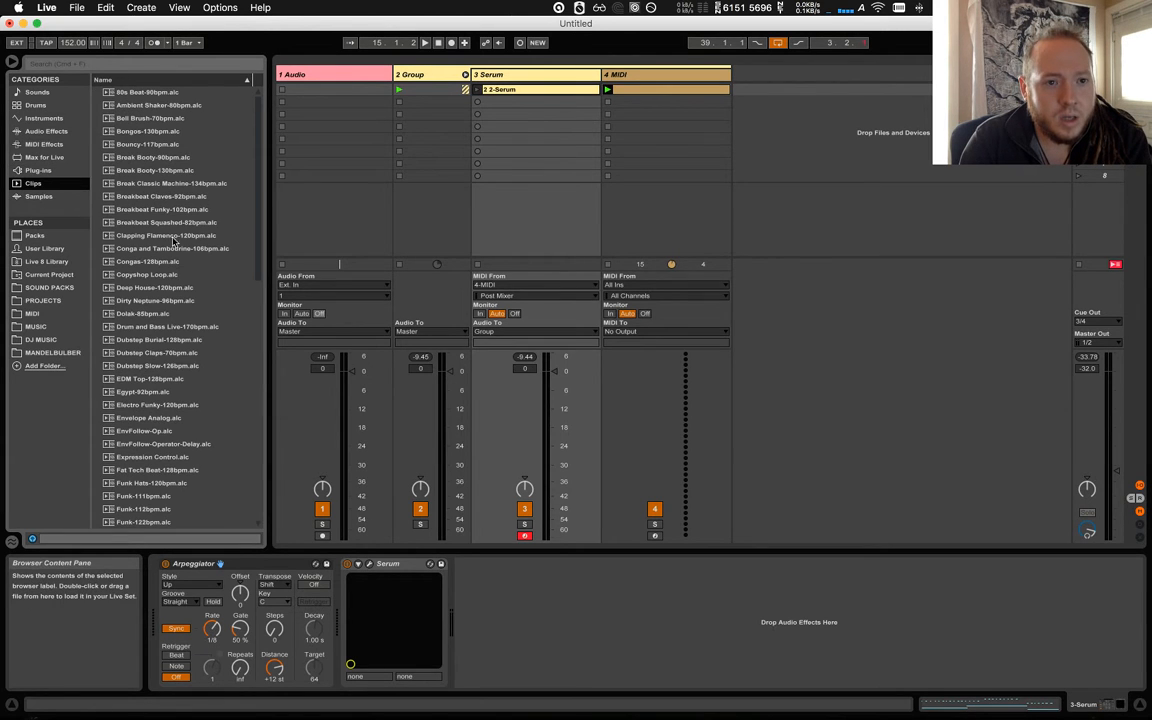
{"action": "scroll", "coordinate": [185, 292], "scroll_direction": "down", "scroll_amount": 10}
{"action": "scroll", "coordinate": [185, 290], "scroll_direction": "up", "scroll_amount": 10}
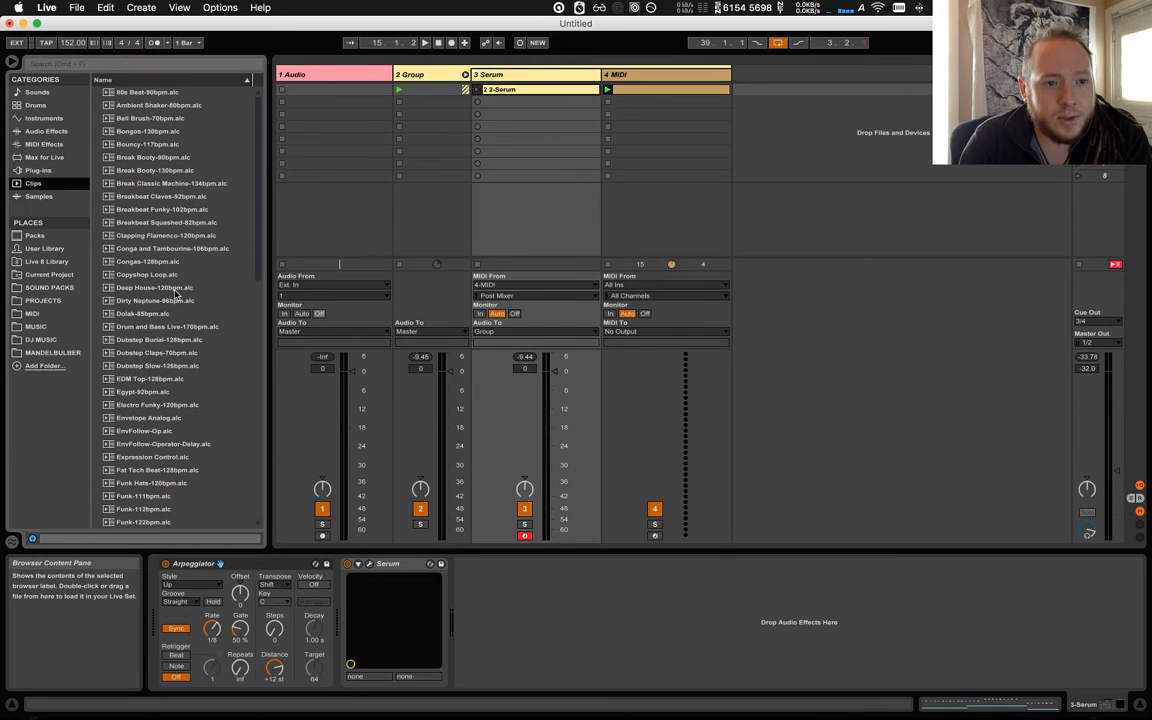
{"action": "left_click", "coordinate": [76, 197]}
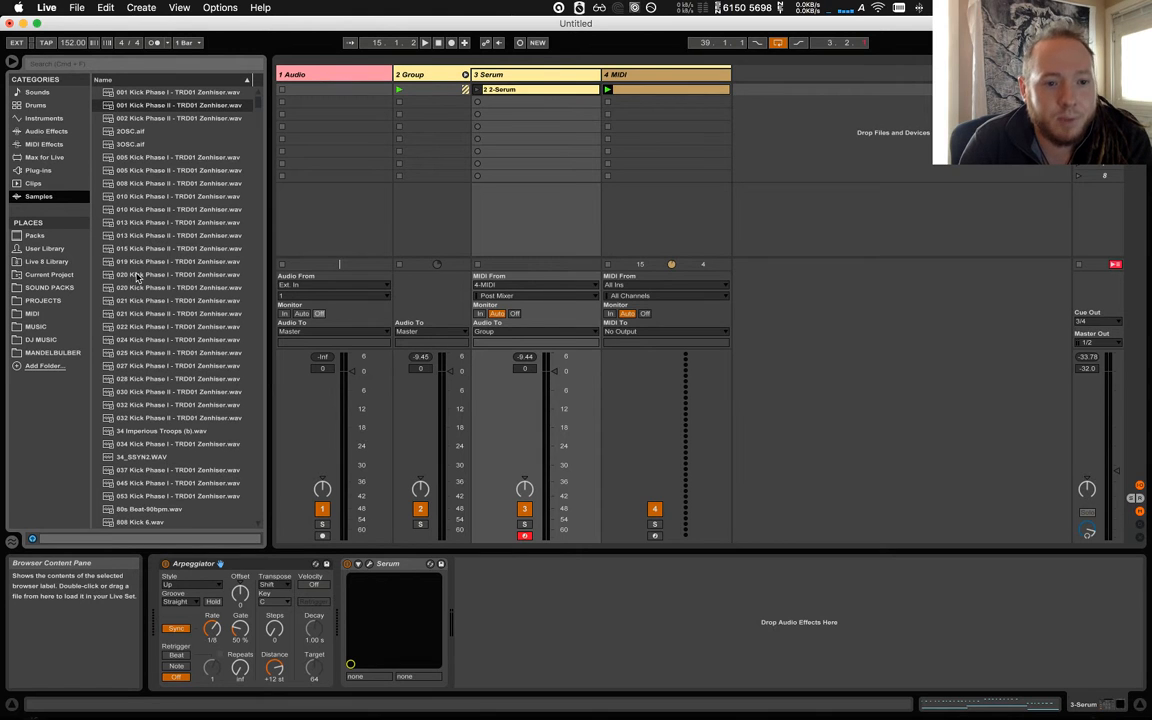
View the Packs, PROJECTS and MIDI locations in the browser, and preview the dialog for adding a folder without adding one.
{"action": "left_click", "coordinate": [53, 236]}
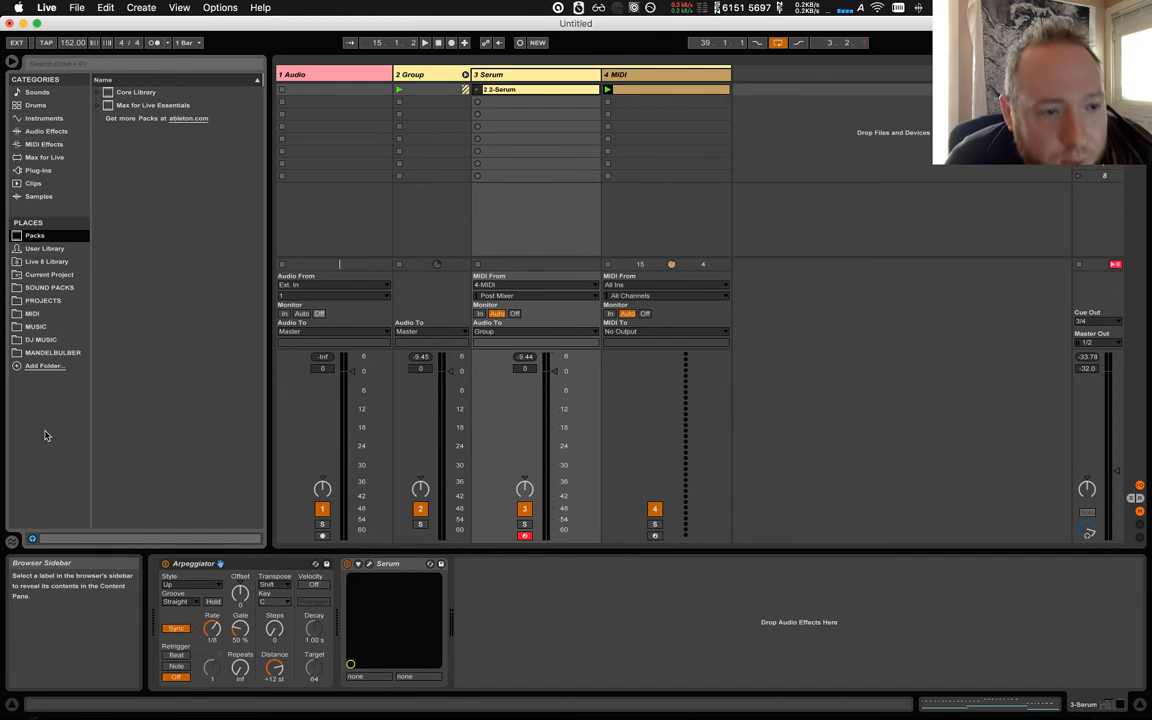
{"action": "left_click", "coordinate": [44, 366]}
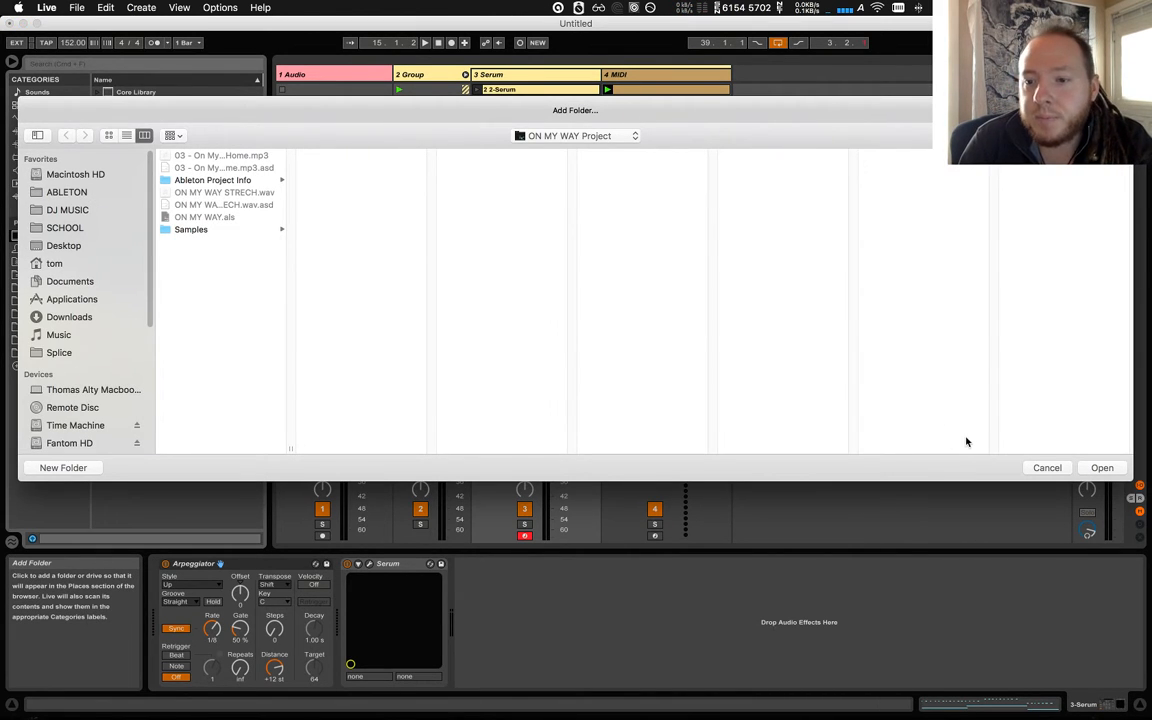
{"action": "left_click", "coordinate": [1053, 467]}
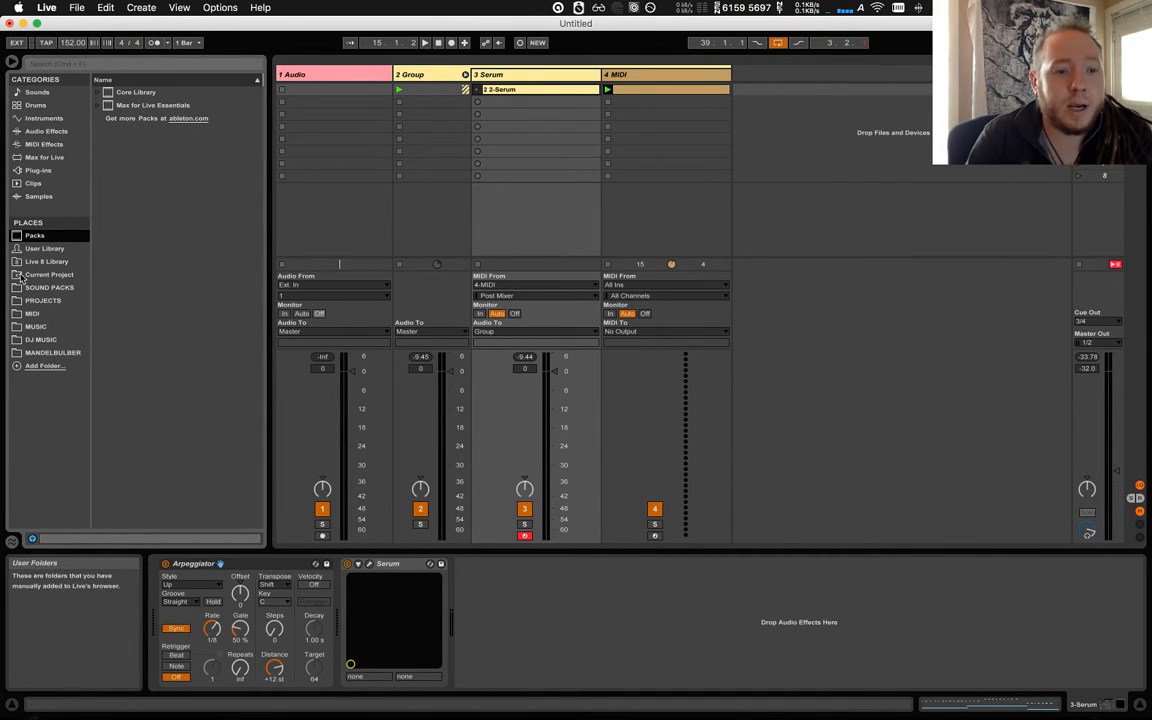
{"action": "left_click", "coordinate": [40, 301]}
{"action": "left_click", "coordinate": [47, 313]}
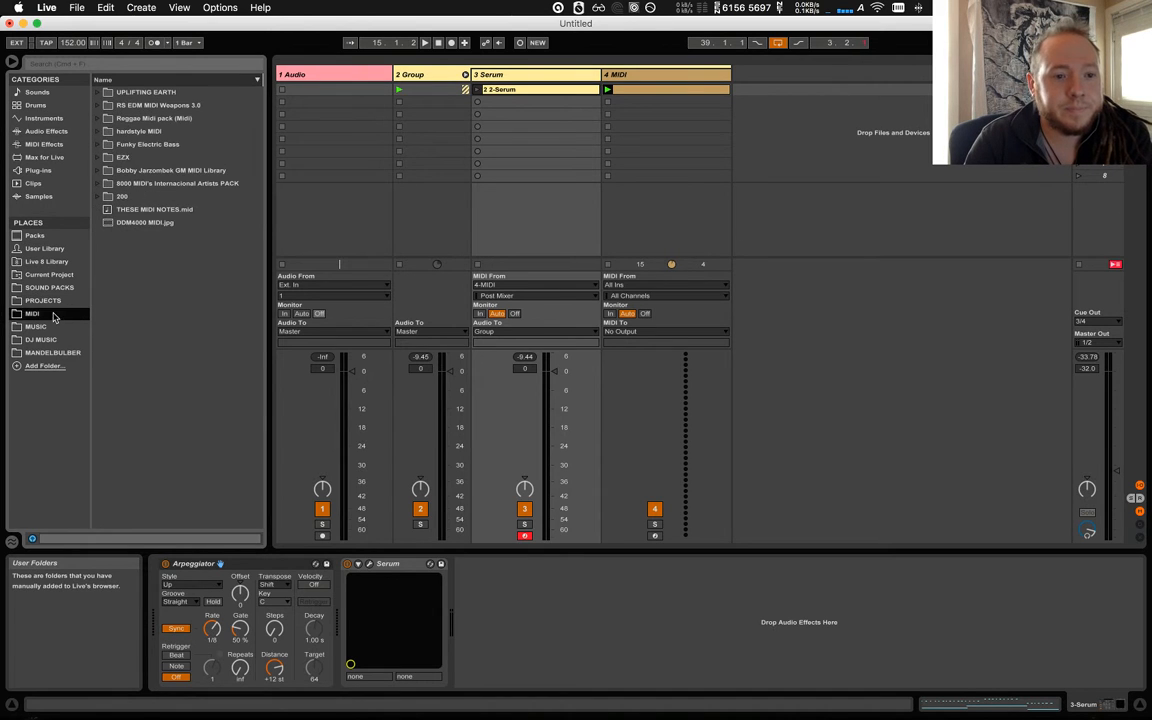
Look through the MUSIC, DJ MUSIC, MANDELBULBER and PROJECTS places in the browser.
{"action": "left_click", "coordinate": [57, 326]}
{"action": "left_click", "coordinate": [68, 341]}
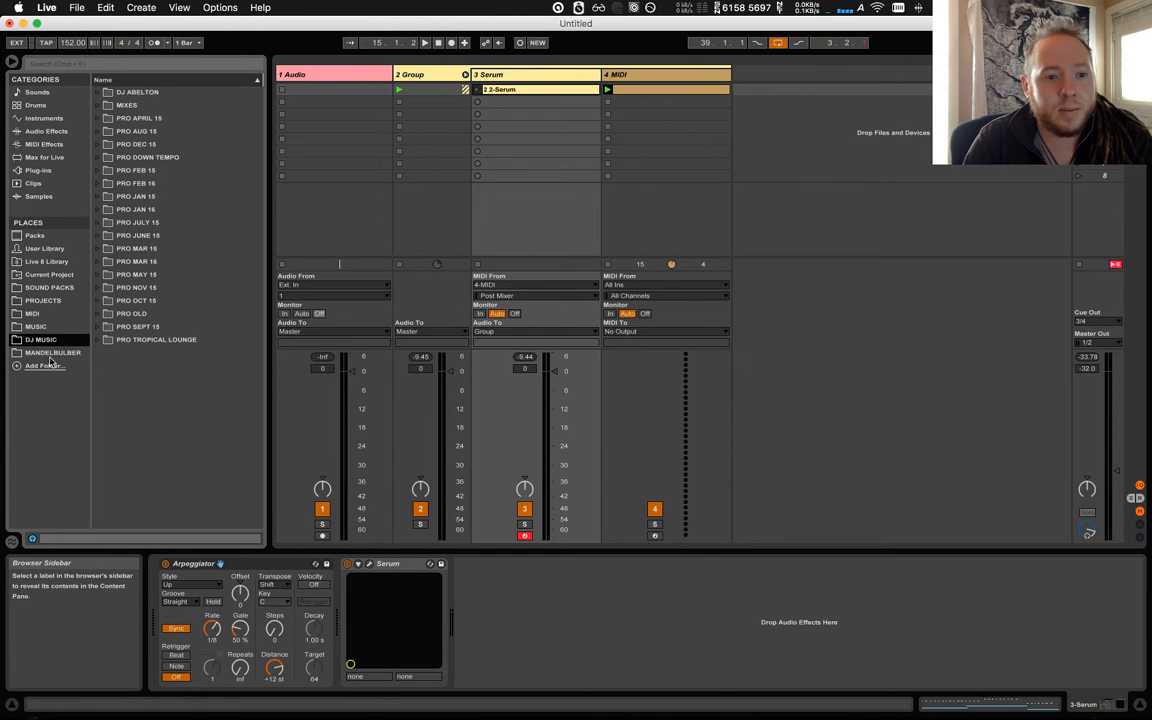
{"action": "left_click", "coordinate": [53, 354]}
{"action": "left_click", "coordinate": [56, 301]}
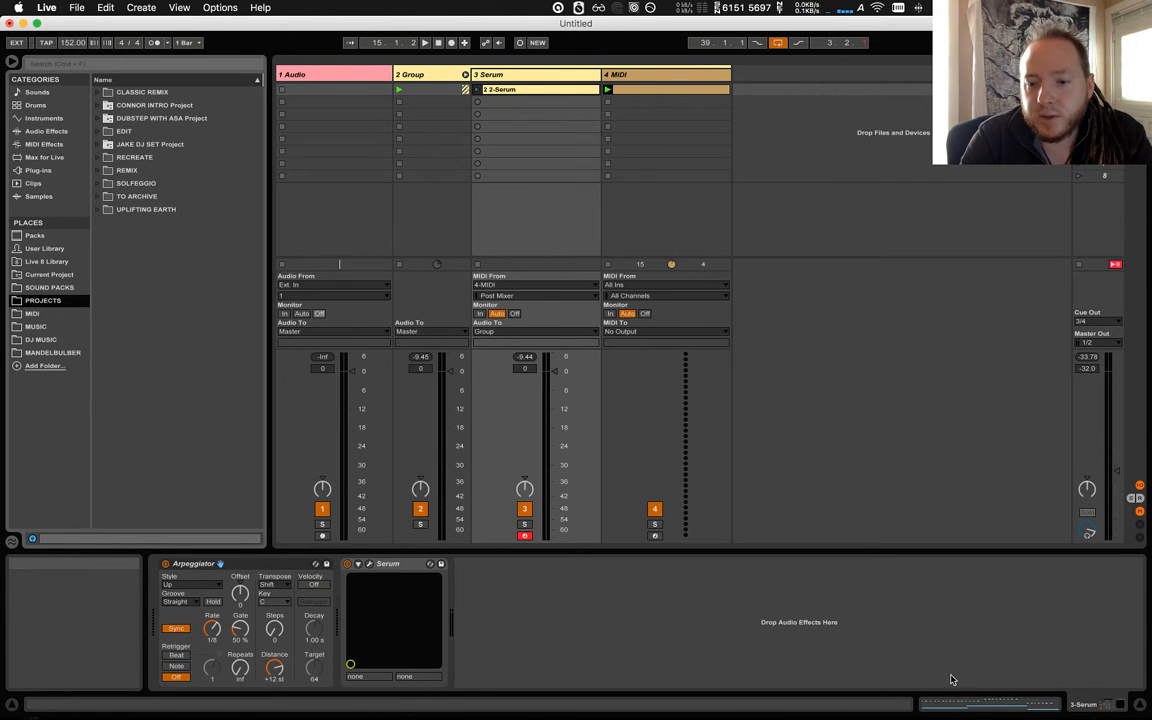
Add an Auto Filter from the Audio Effects category after Serum in the Serum track's device chain.
{"action": "left_click", "coordinate": [963, 705]}
{"action": "left_click", "coordinate": [1074, 708]}
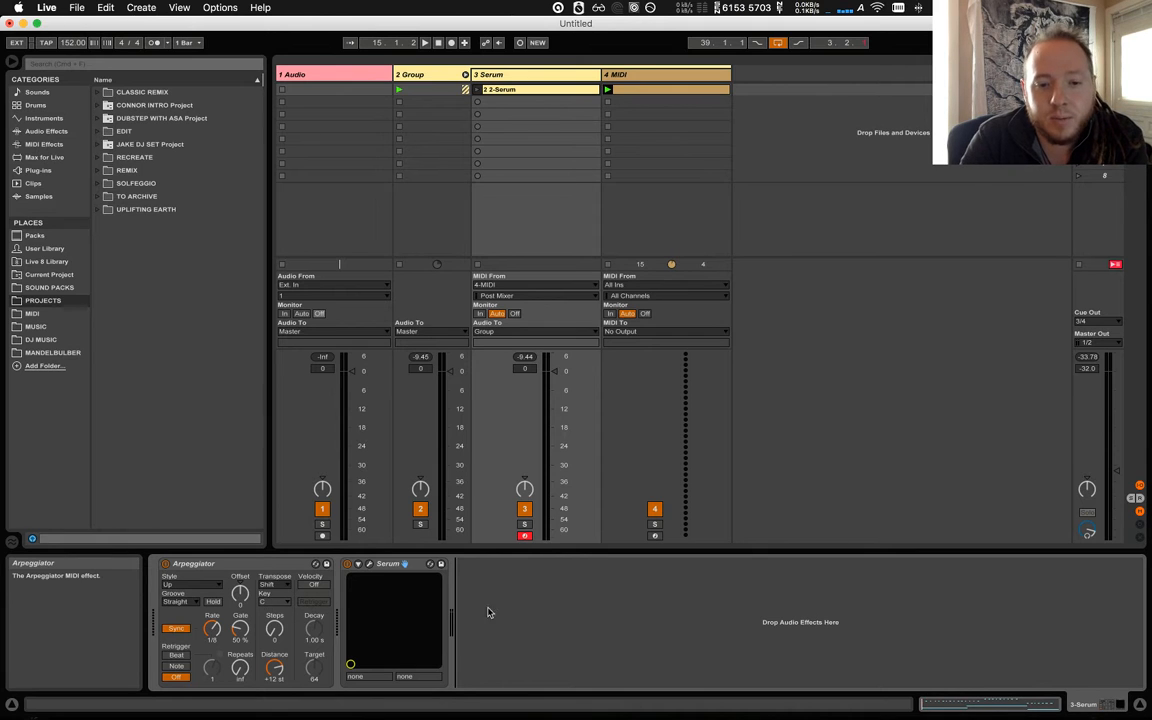
{"action": "left_click", "coordinate": [46, 131]}
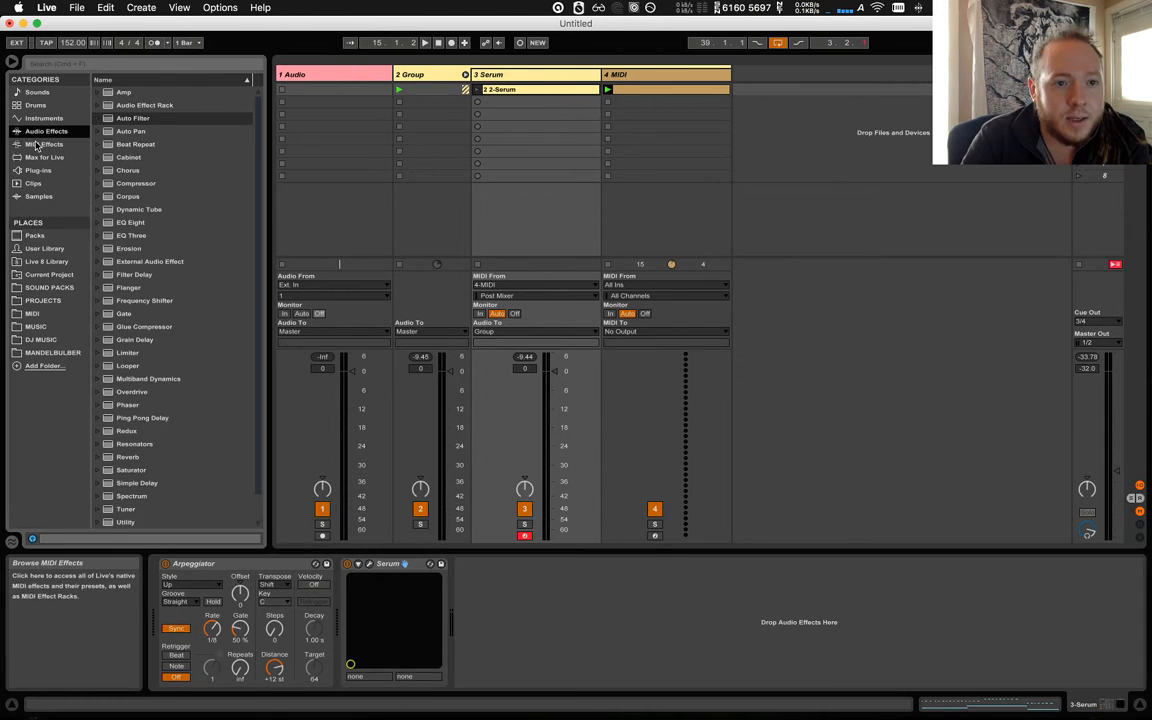
{"action": "left_click", "coordinate": [131, 119]}
{"action": "left_click_drag", "start_coordinate": [131, 119], "coordinate": [560, 620]}
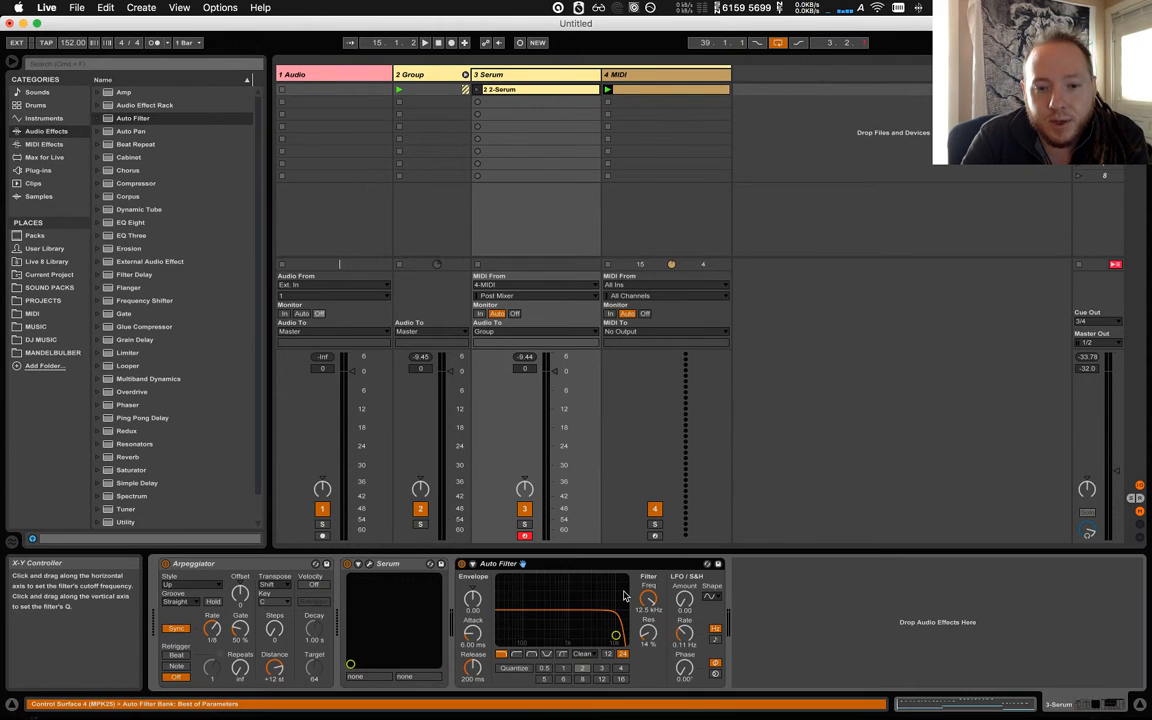
{"action": "left_click", "coordinate": [410, 563]}
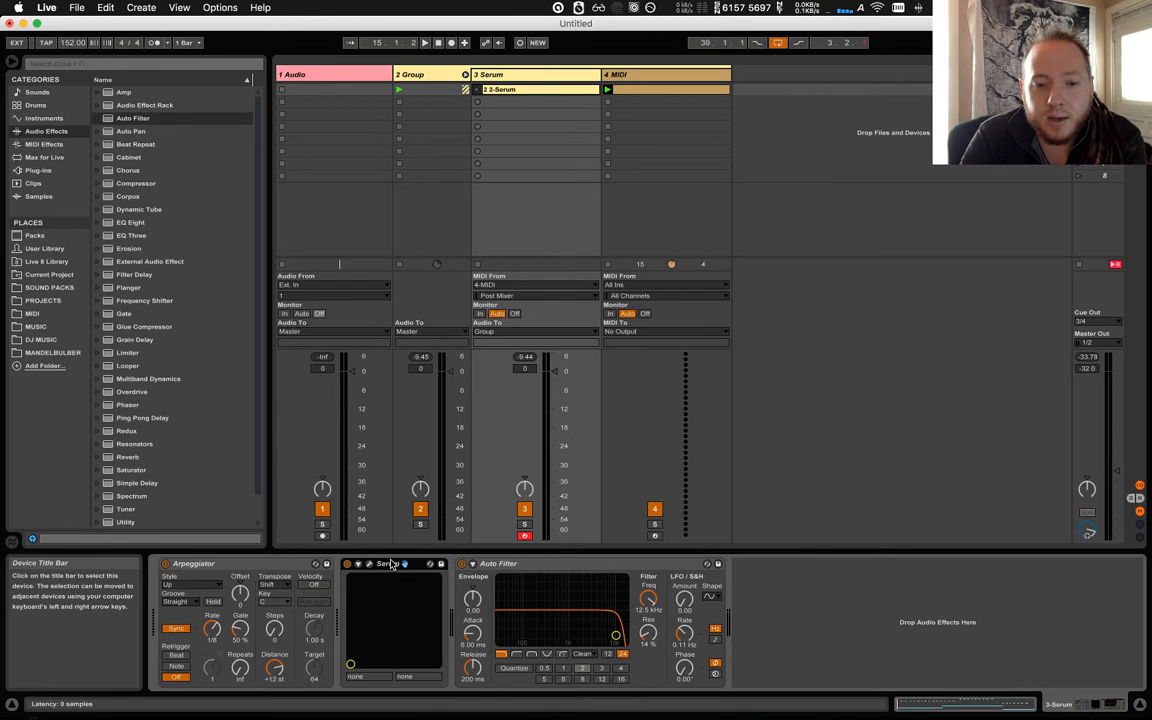
Add a Chorus to the Serum track and order the chain so the Auto Filter comes after it.
{"action": "left_click", "coordinate": [240, 145]}
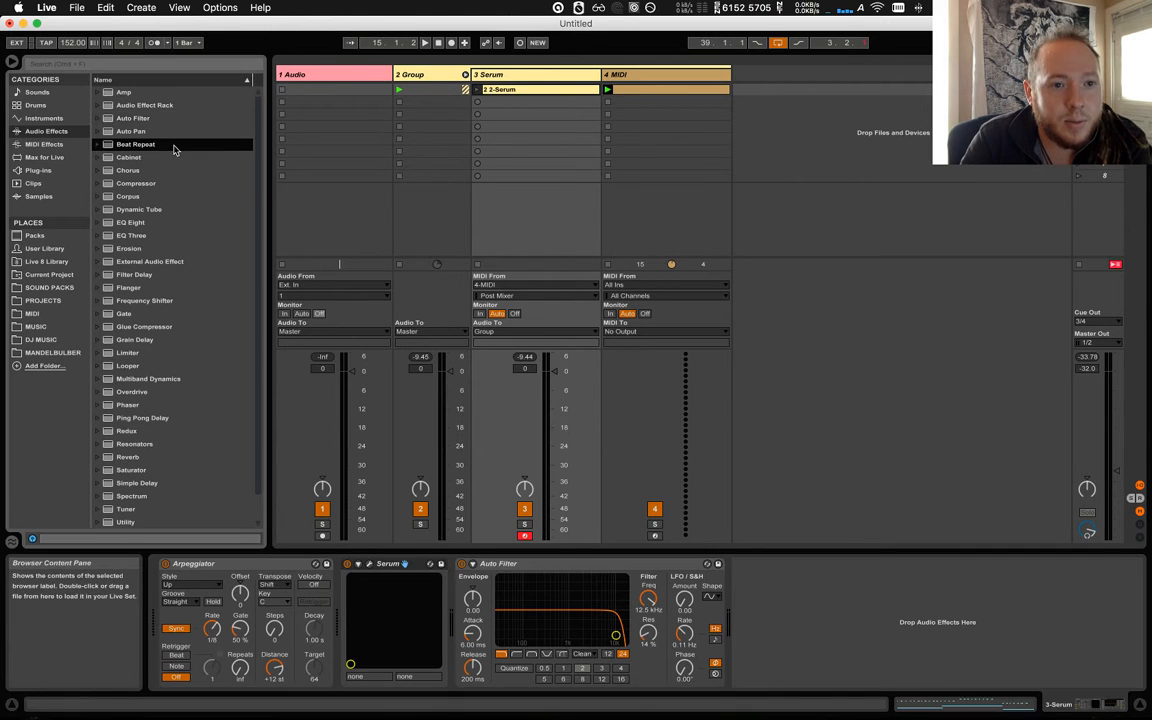
{"action": "left_click", "coordinate": [105, 168]}
{"action": "left_click_drag", "start_coordinate": [733, 606], "coordinate": [735, 606]}
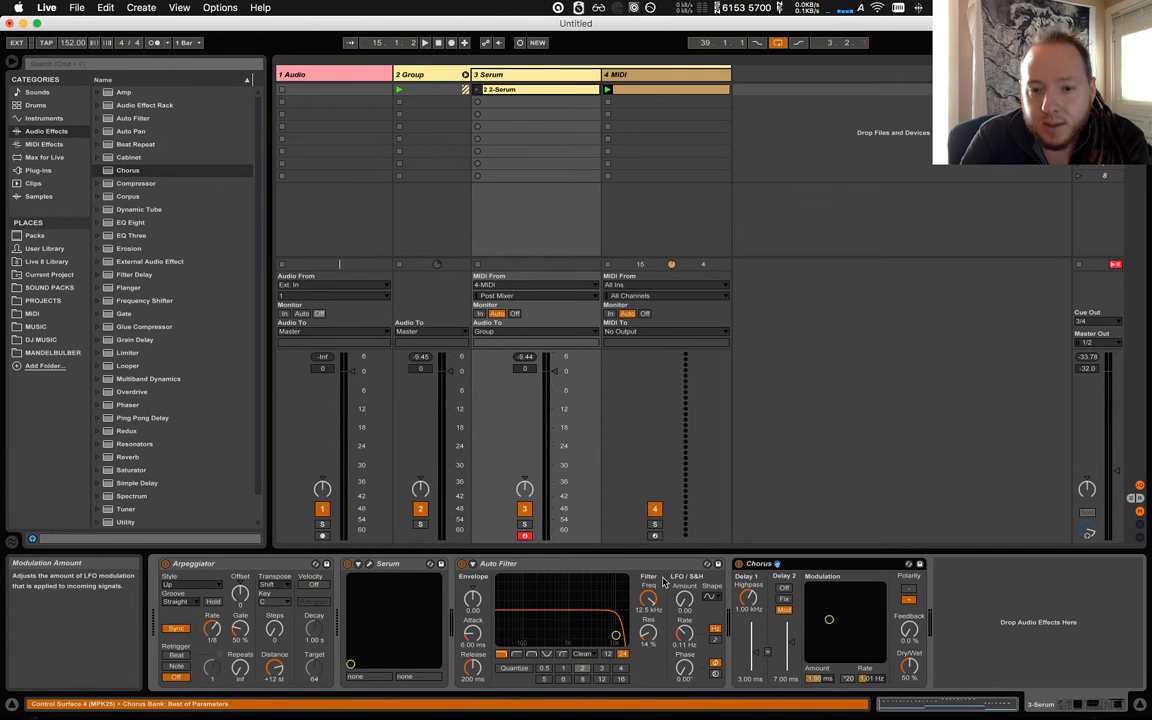
{"action": "left_click_drag", "start_coordinate": [967, 603], "coordinate": [966, 603]}
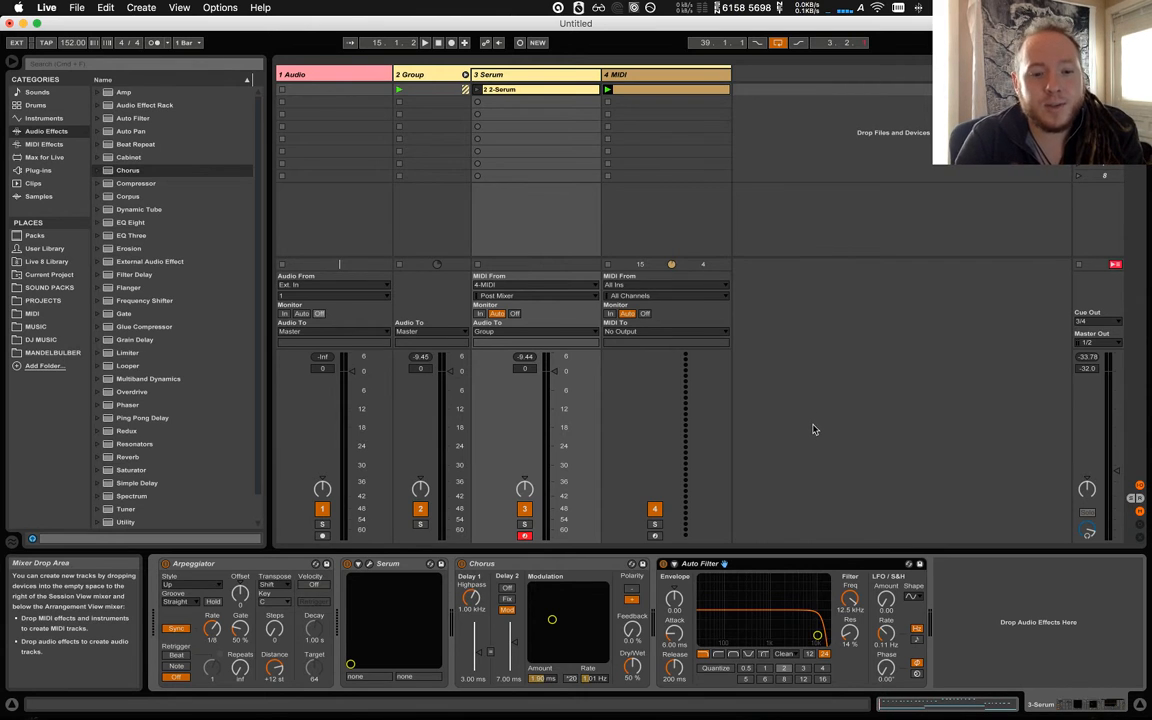
Display the 2-Serum clip's notes, enlarging the clip view and zooming in on the used pitch range.
{"action": "left_click", "coordinate": [952, 712]}
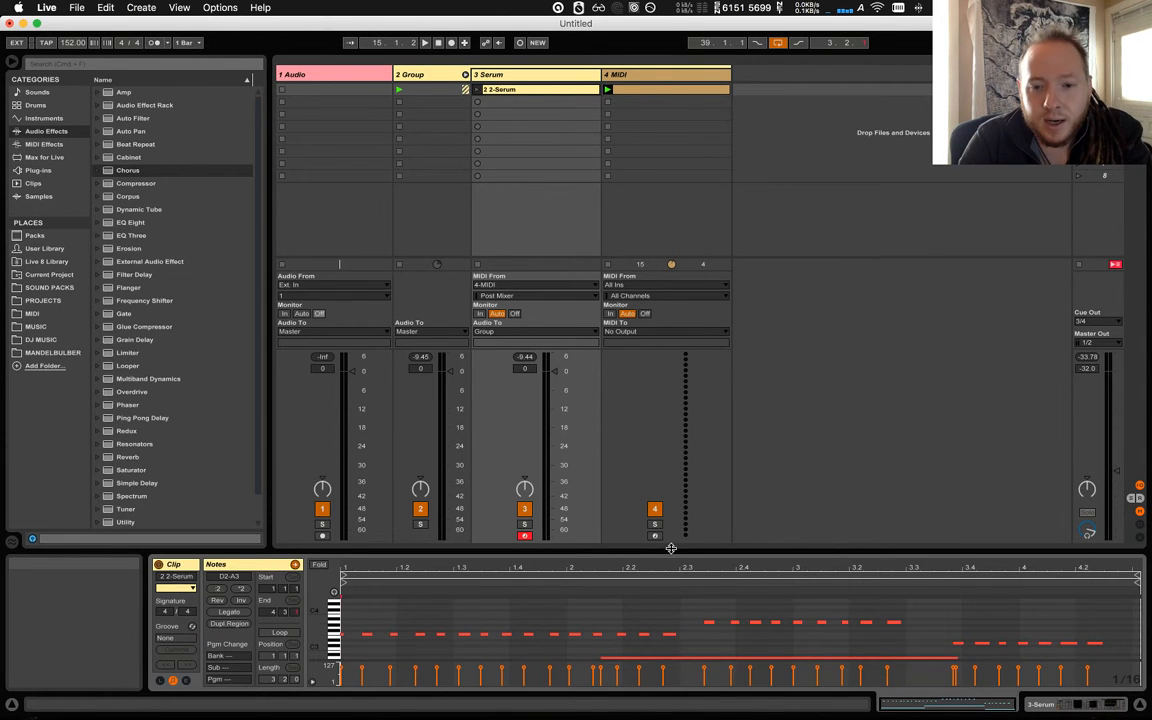
{"action": "left_click_drag", "start_coordinate": [671, 548], "coordinate": [700, 414]}
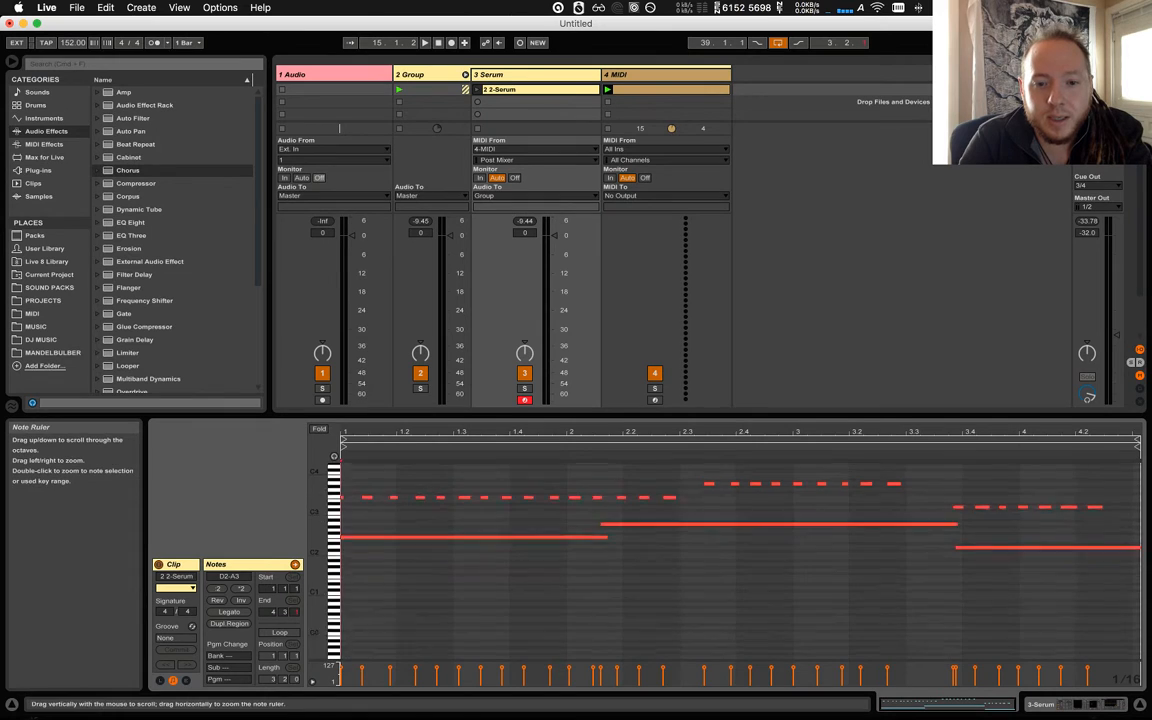
{"action": "mouse_move", "coordinate": [318, 515]}
{"action": "left_mouse_down"}
{"action": "mouse_move", "coordinate": [338, 545]}
{"action": "mouse_move", "coordinate": [318, 568]}
{"action": "mouse_move", "coordinate": [344, 555]}
{"action": "mouse_move", "coordinate": [320, 525]}
{"action": "left_mouse_up"}
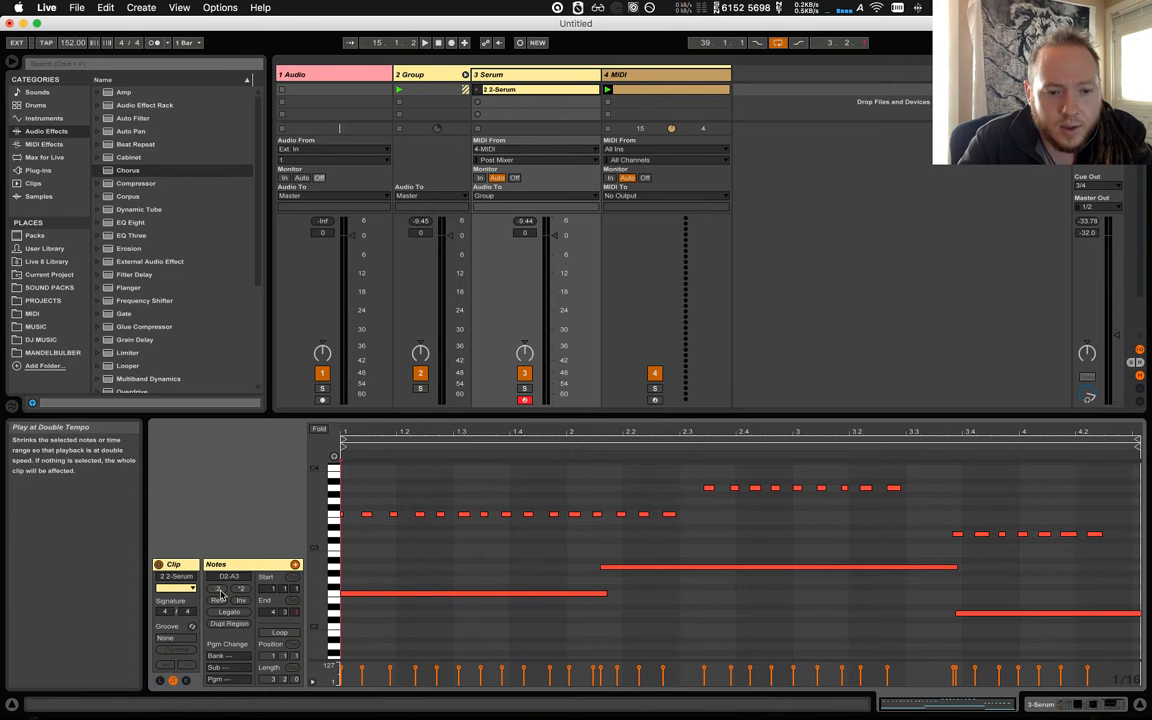
Try the double-tempo and half-tempo scaling on the clip's notes, returning them to their original length.
{"action": "left_click", "coordinate": [455, 580]}
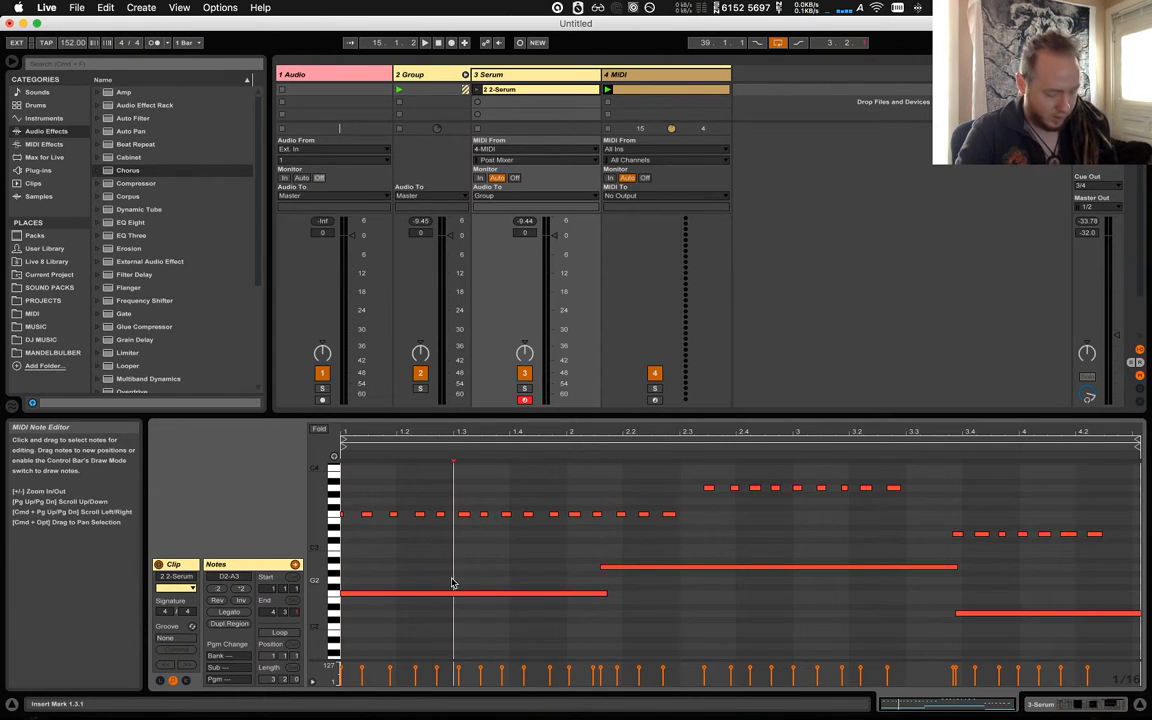
{"action": "left_click", "coordinate": [219, 589]}
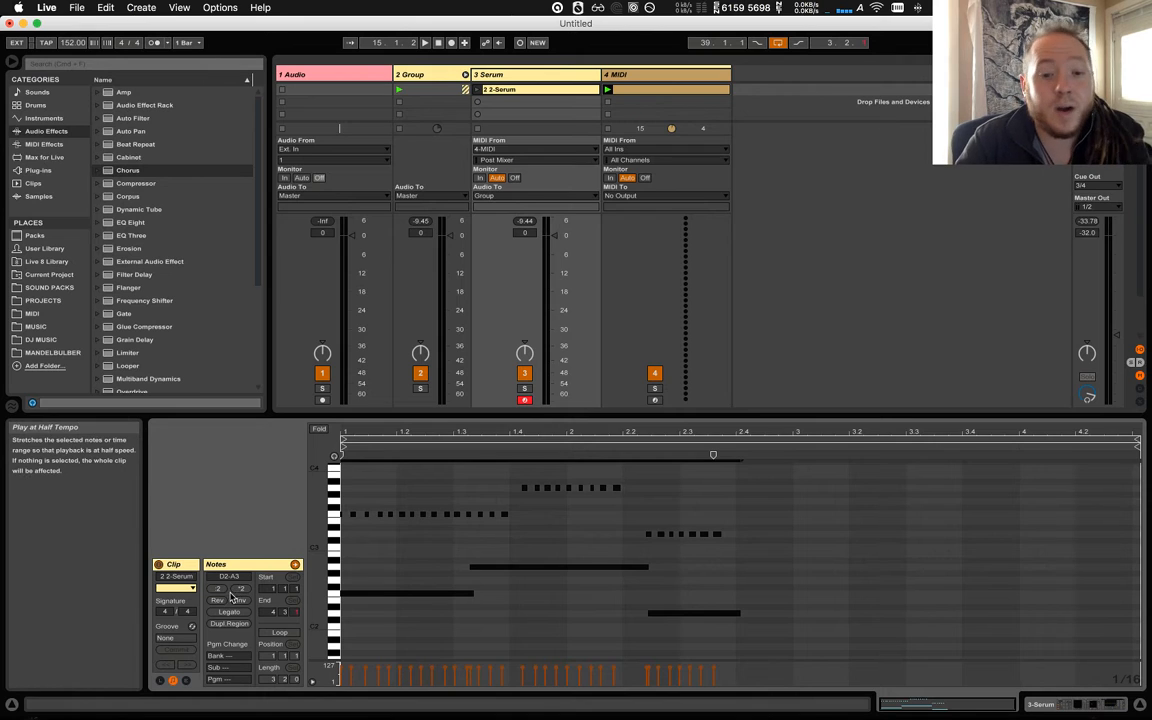
{"action": "left_click", "coordinate": [228, 594]}
{"action": "left_click", "coordinate": [228, 594]}
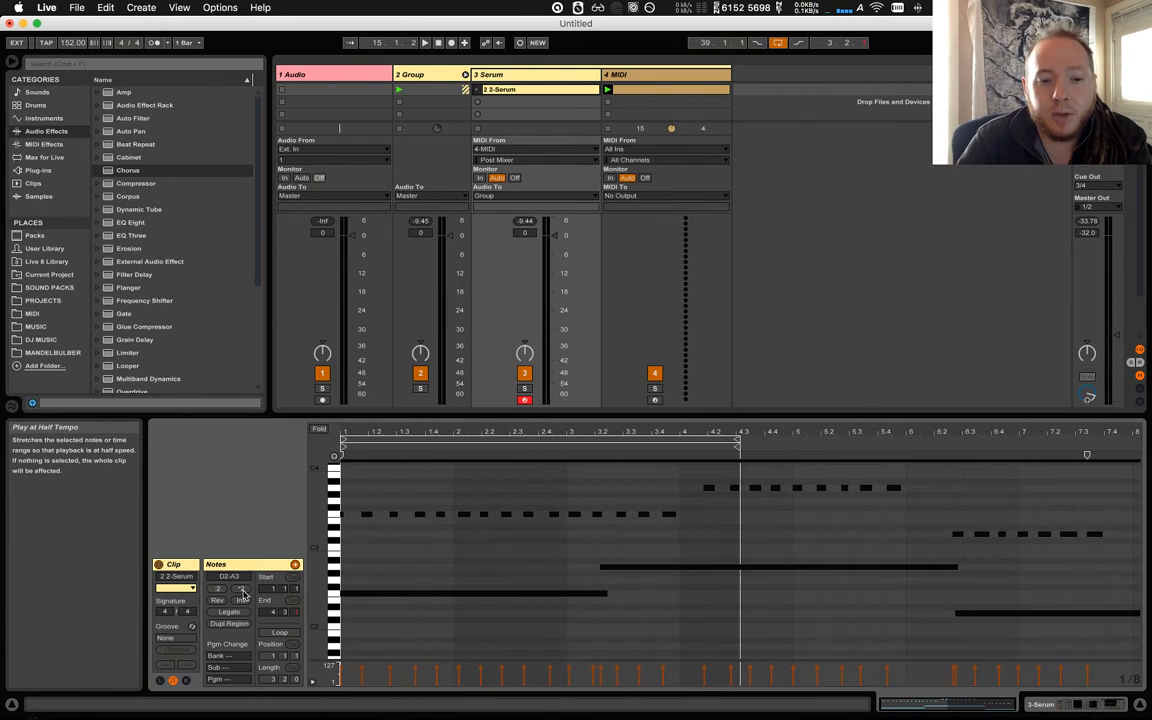
{"action": "left_click", "coordinate": [240, 589]}
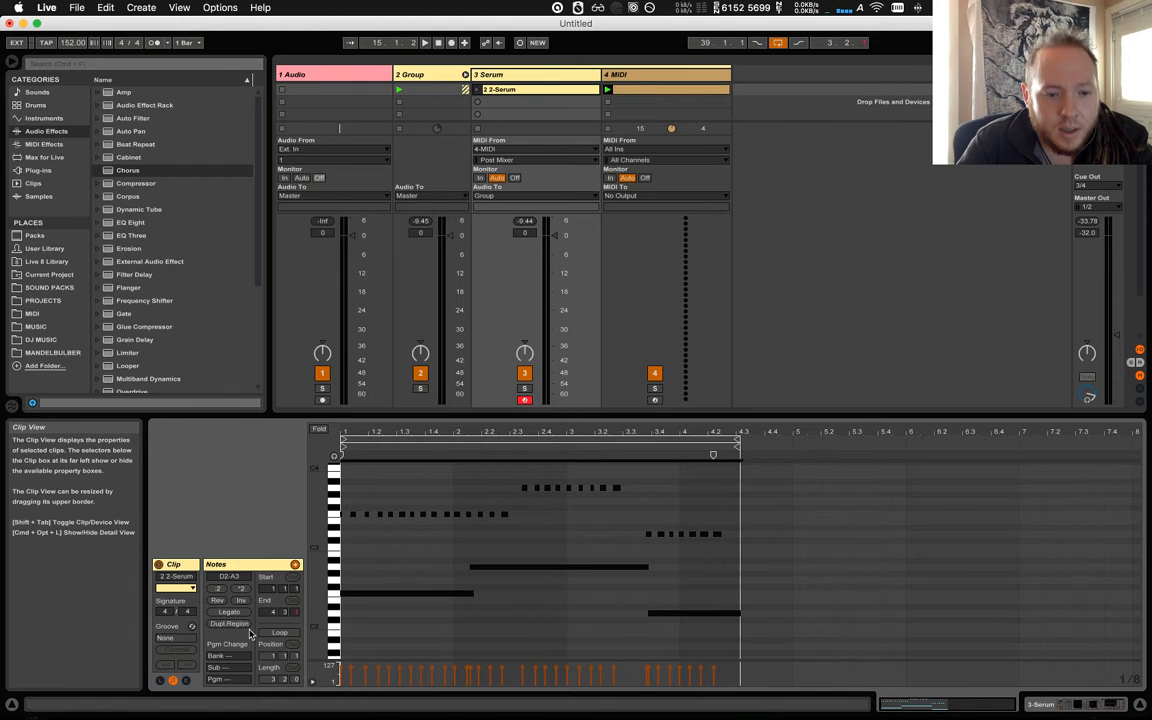
Look at the clip's Launch and Envelopes boxes, hiding both again.
{"action": "left_click", "coordinate": [159, 680]}
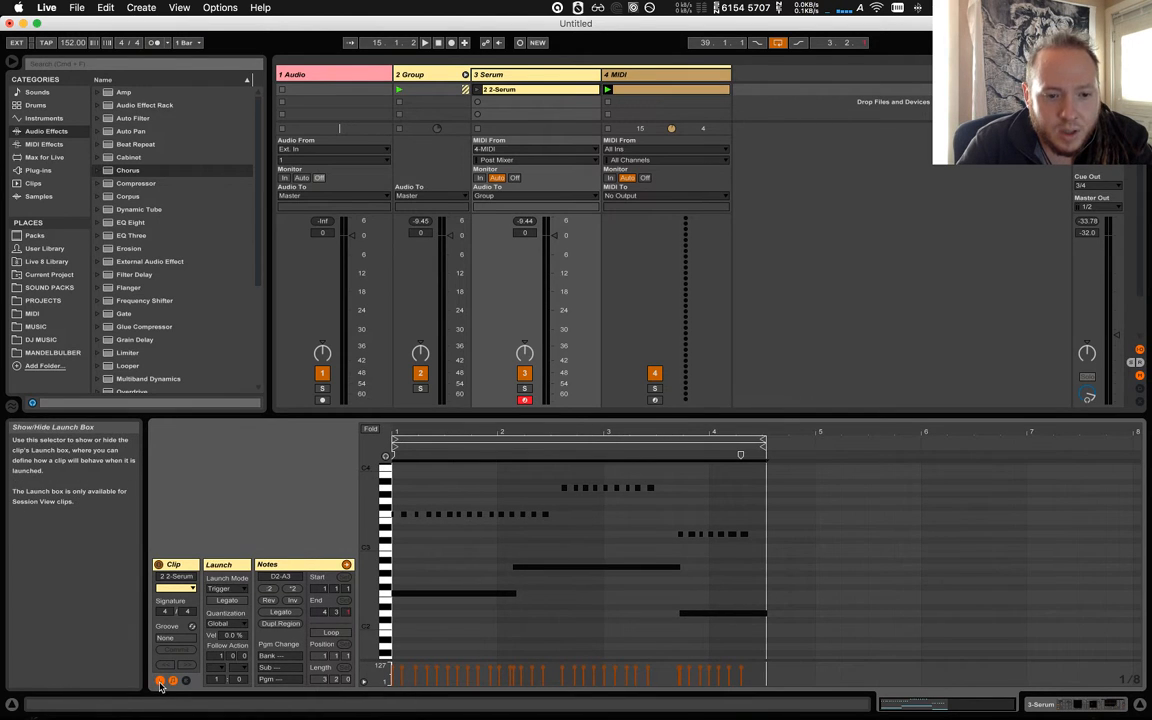
{"action": "left_click", "coordinate": [159, 680]}
{"action": "left_click", "coordinate": [186, 681]}
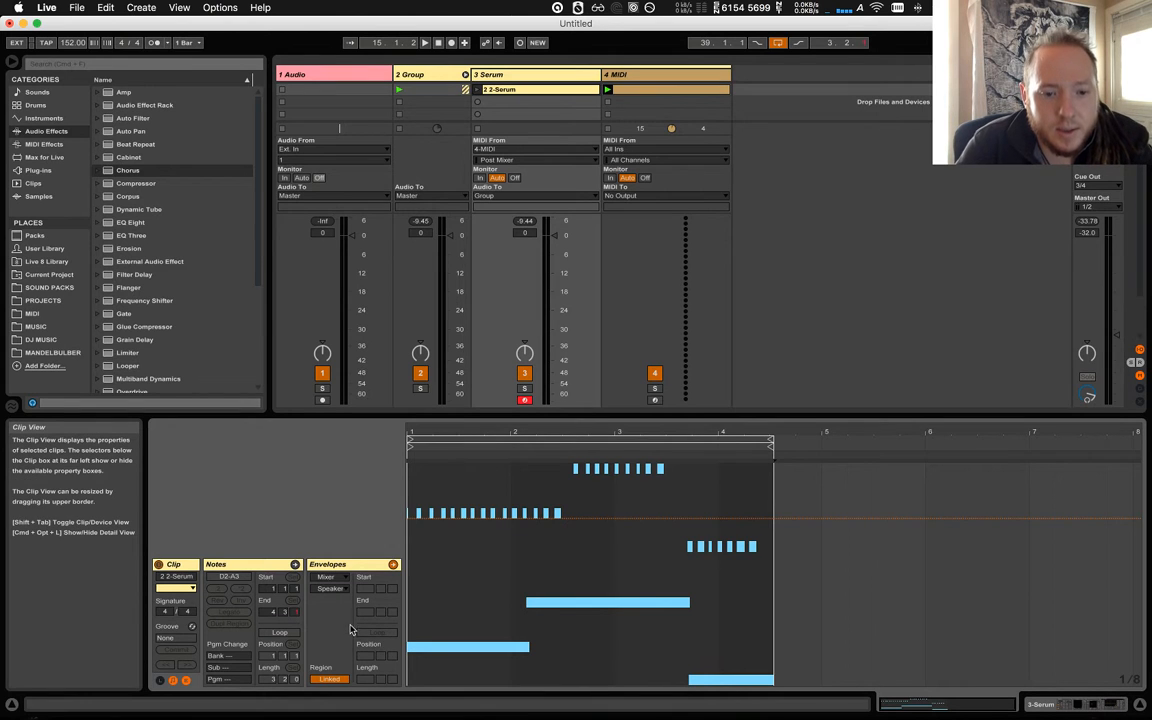
{"action": "left_click", "coordinate": [185, 682]}
{"action": "left_click", "coordinate": [185, 682]}
{"action": "left_click", "coordinate": [185, 682]}
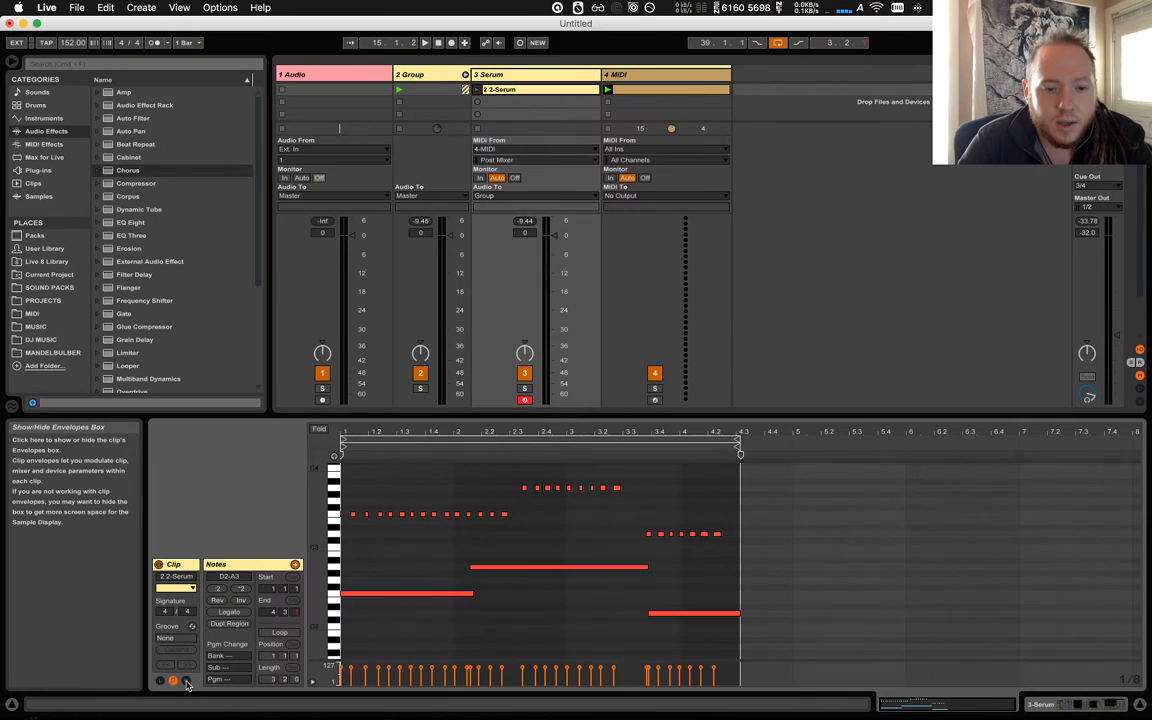
Turn on looping for the 2-Serum clip, stretch its notes to about 6.3 and extend the clip and loop end to 5.3.3.
{"action": "left_click", "coordinate": [287, 636]}
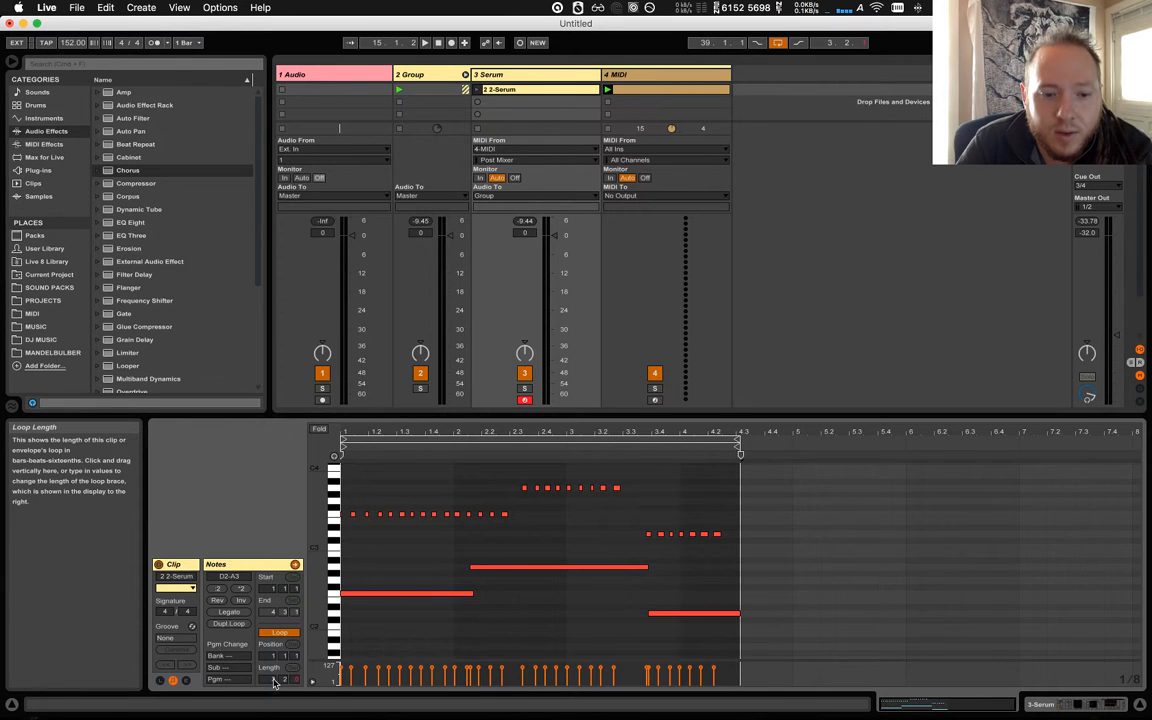
{"action": "left_click_drag", "start_coordinate": [738, 448], "coordinate": [861, 448]}
{"action": "left_click_drag", "start_coordinate": [740, 454], "coordinate": [980, 464]}
{"action": "mouse_move", "coordinate": [738, 440]}
{"action": "left_mouse_down"}
{"action": "mouse_move", "coordinate": [1038, 455]}
{"action": "mouse_move", "coordinate": [849, 450]}
{"action": "mouse_move", "coordinate": [860, 450]}
{"action": "left_mouse_up"}
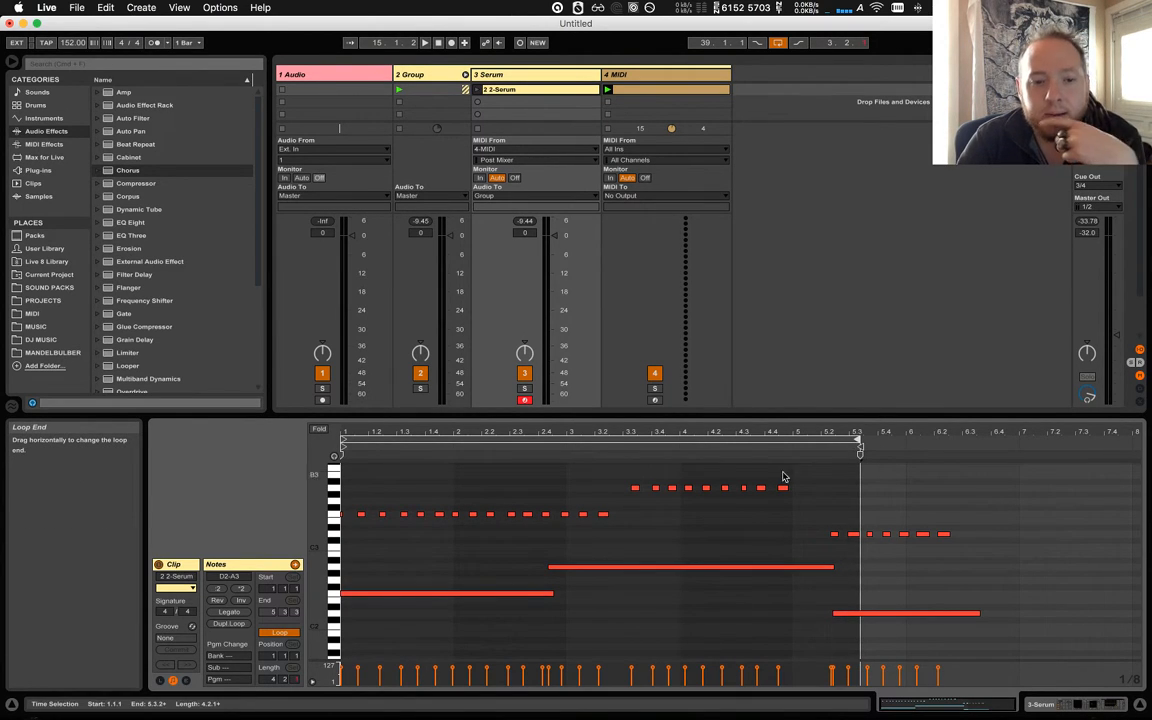
Show the clip's envelopes and choose the Auto Filter's LFO Frequency as the envelope parameter.
{"action": "left_click", "coordinate": [183, 681]}
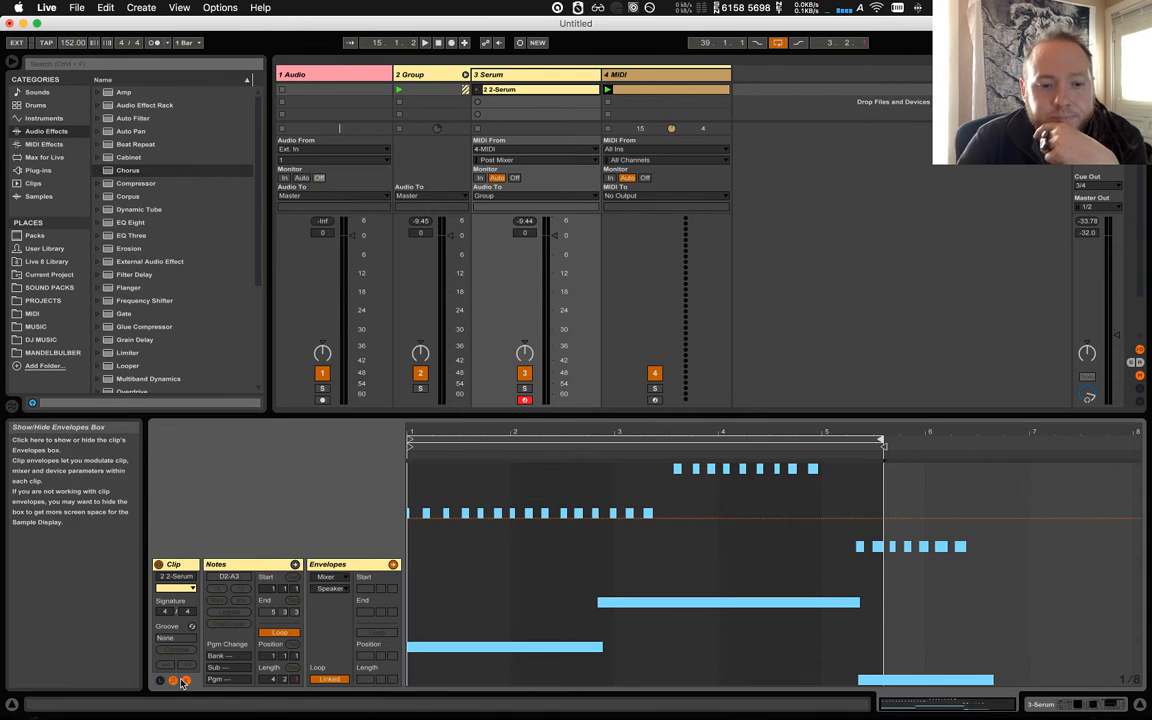
{"action": "left_click", "coordinate": [329, 577]}
{"action": "left_click", "coordinate": [352, 608]}
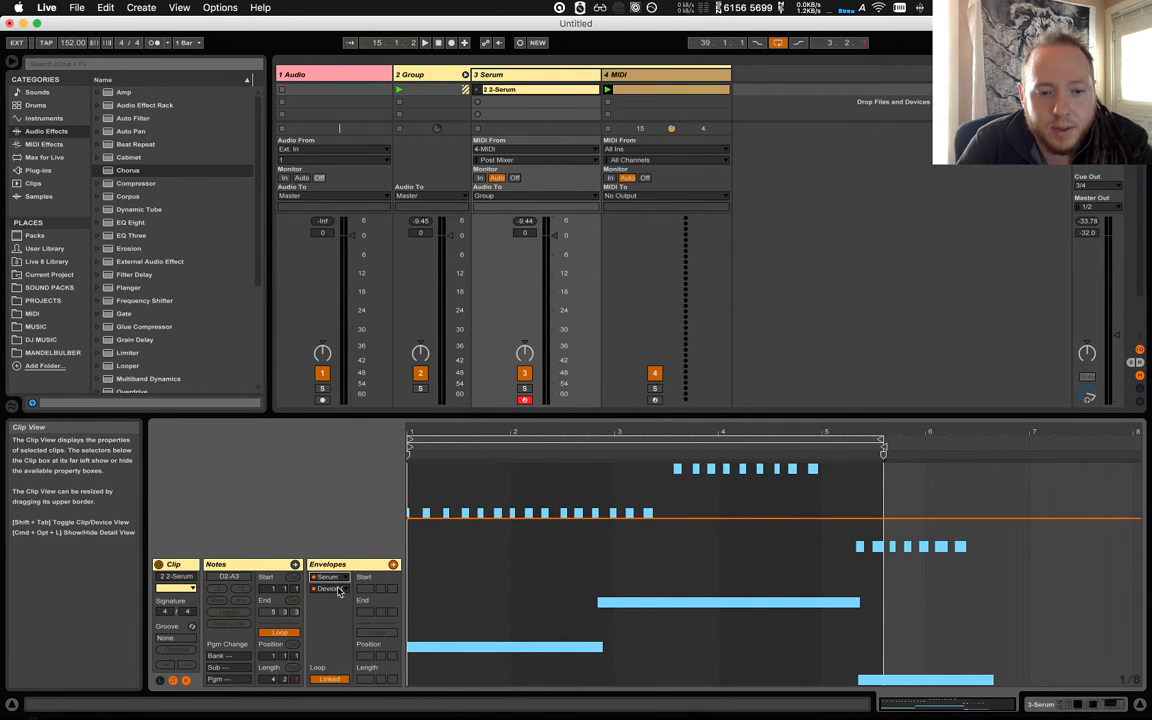
{"action": "left_click", "coordinate": [343, 578]}
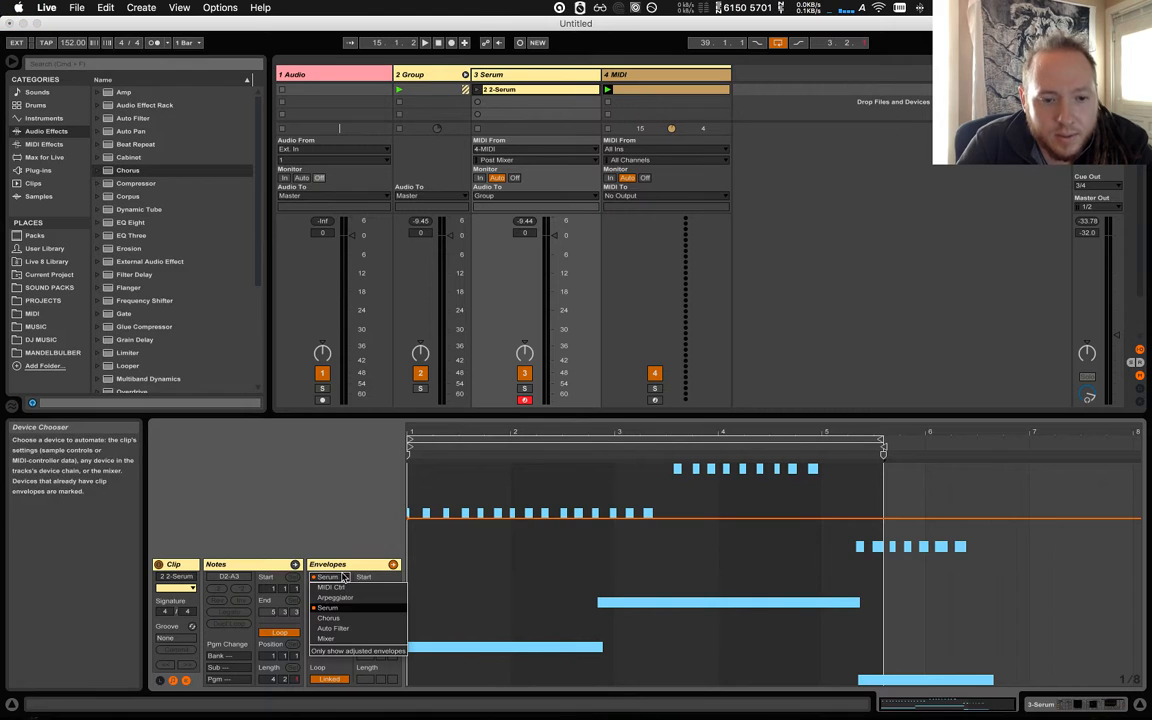
{"action": "left_click", "coordinate": [360, 627]}
{"action": "left_click", "coordinate": [341, 589]}
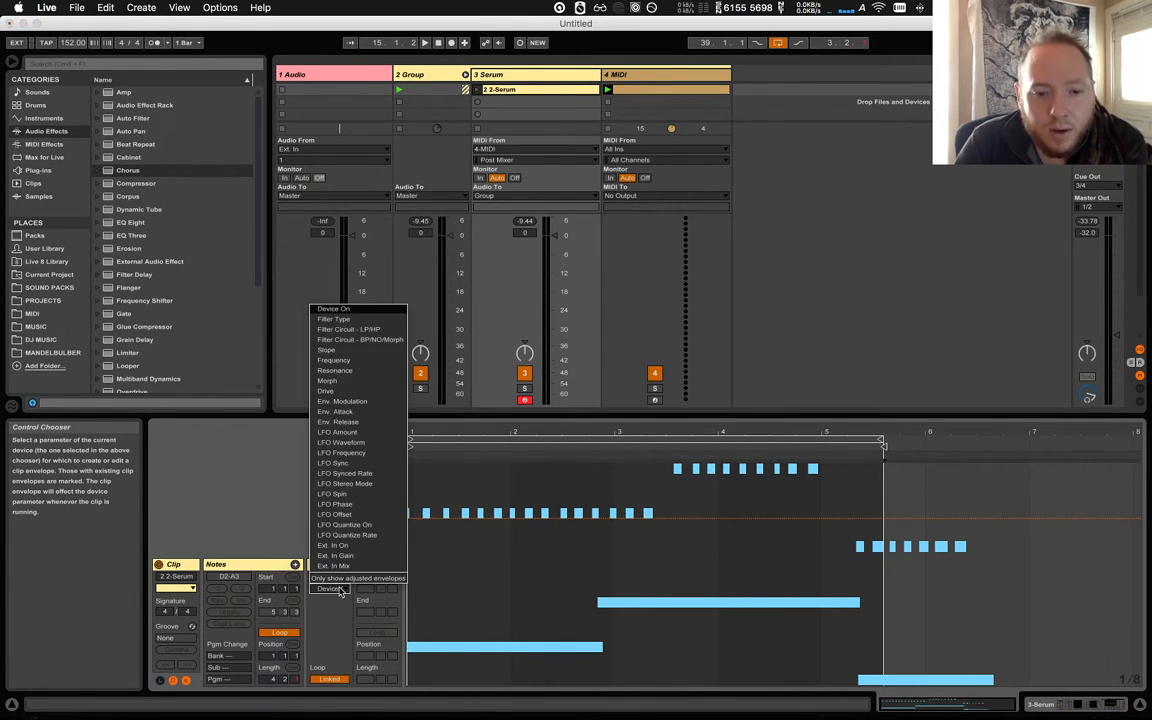
{"action": "left_click", "coordinate": [364, 458]}
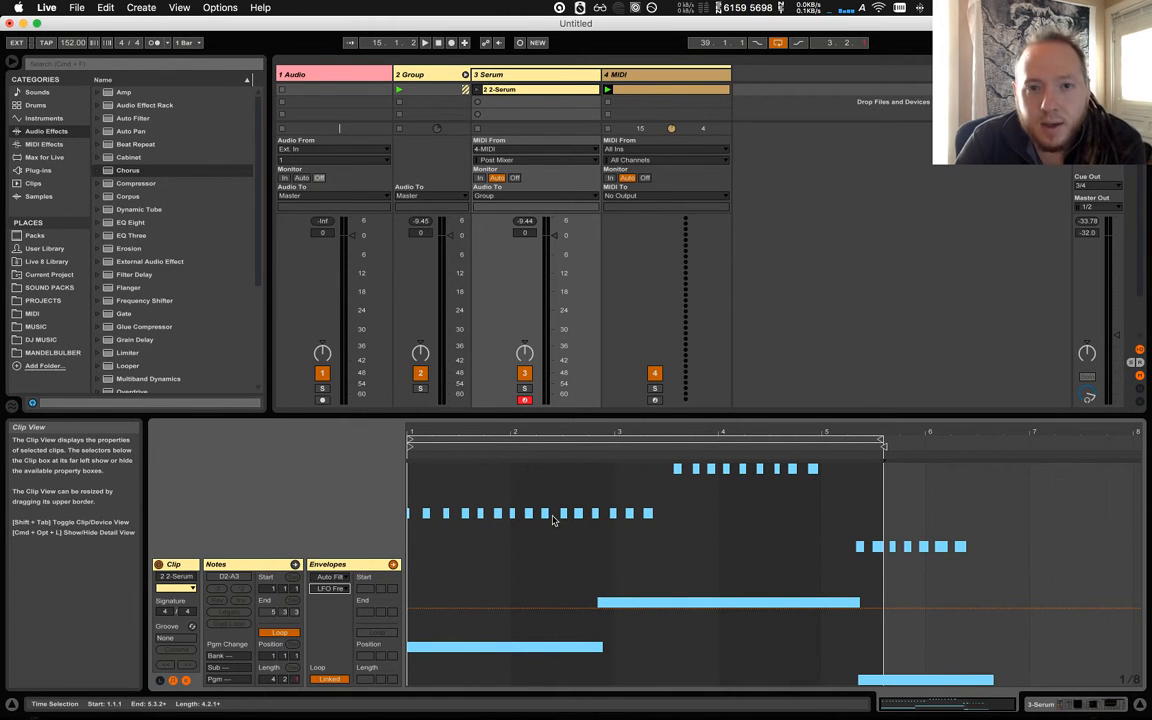
Lower the Auto Filter's cutoff and raise its resonance to 28%, returning to the clip's envelopes.
{"action": "left_click", "coordinate": [1041, 706]}
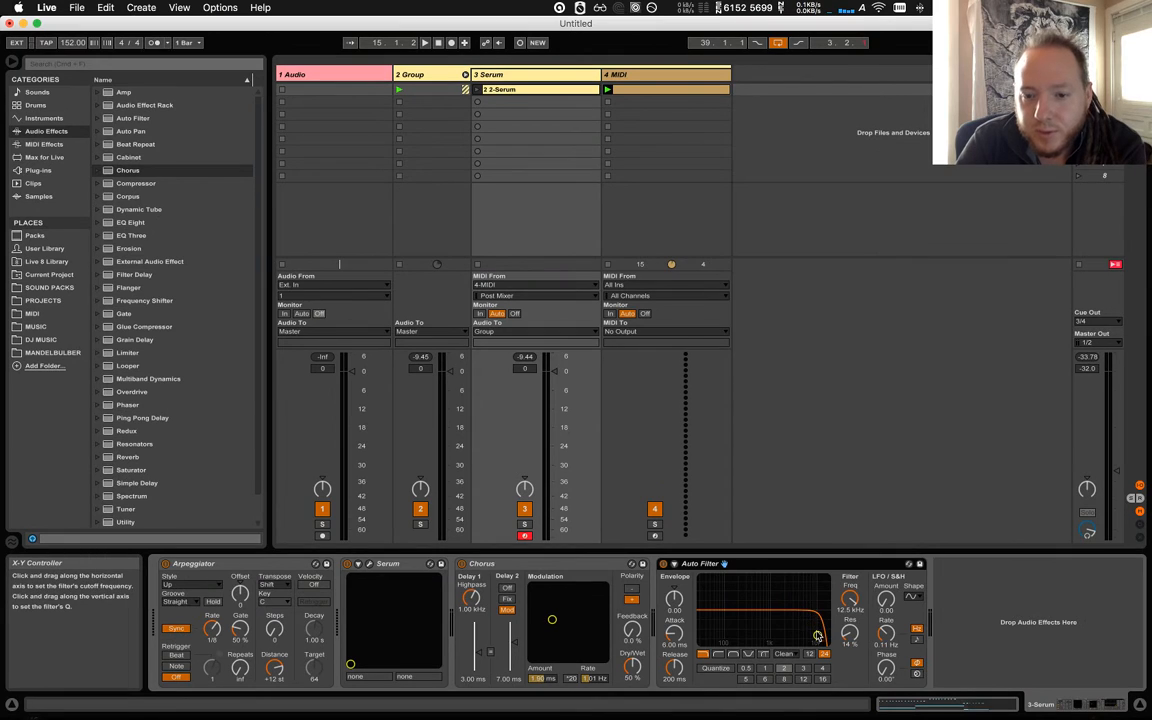
{"action": "mouse_move", "coordinate": [816, 632]}
{"action": "left_mouse_down"}
{"action": "mouse_move", "coordinate": [720, 606]}
{"action": "mouse_move", "coordinate": [794, 627]}
{"action": "left_mouse_up"}
{"action": "left_click", "coordinate": [990, 705]}
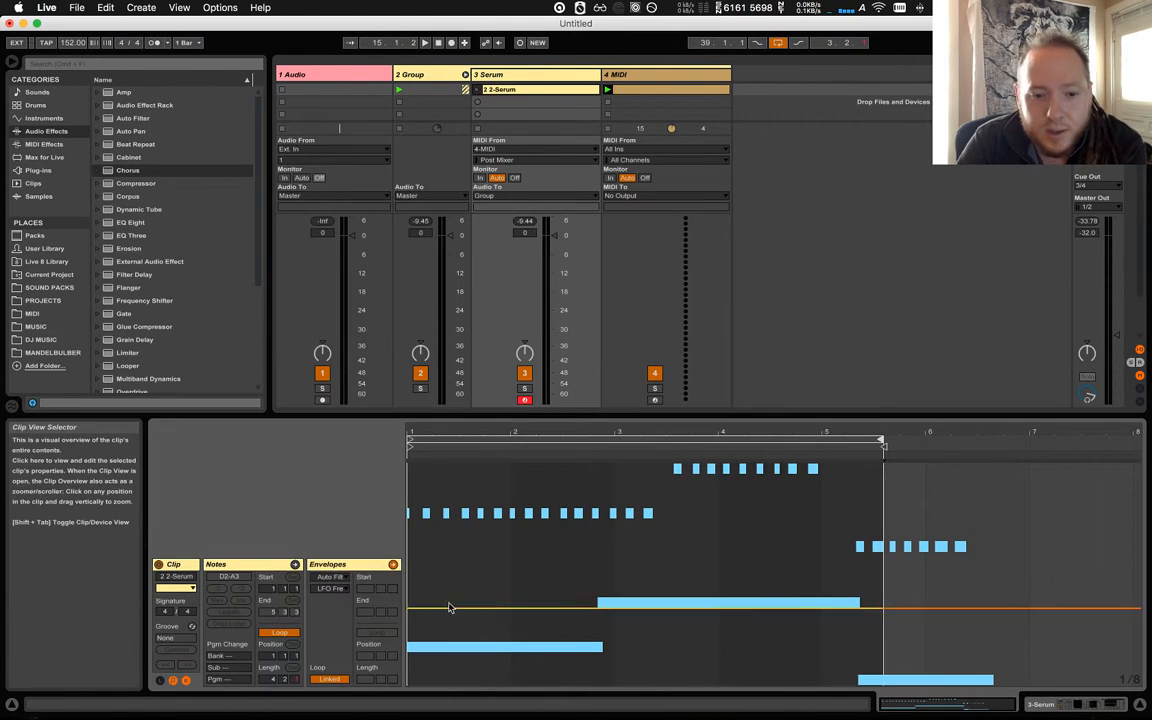
Draw an Auto Filter Frequency envelope rising from the clip's start to its maximum at the loop end.
{"action": "left_click", "coordinate": [343, 590]}
{"action": "left_click", "coordinate": [342, 592]}
{"action": "left_click", "coordinate": [343, 587]}
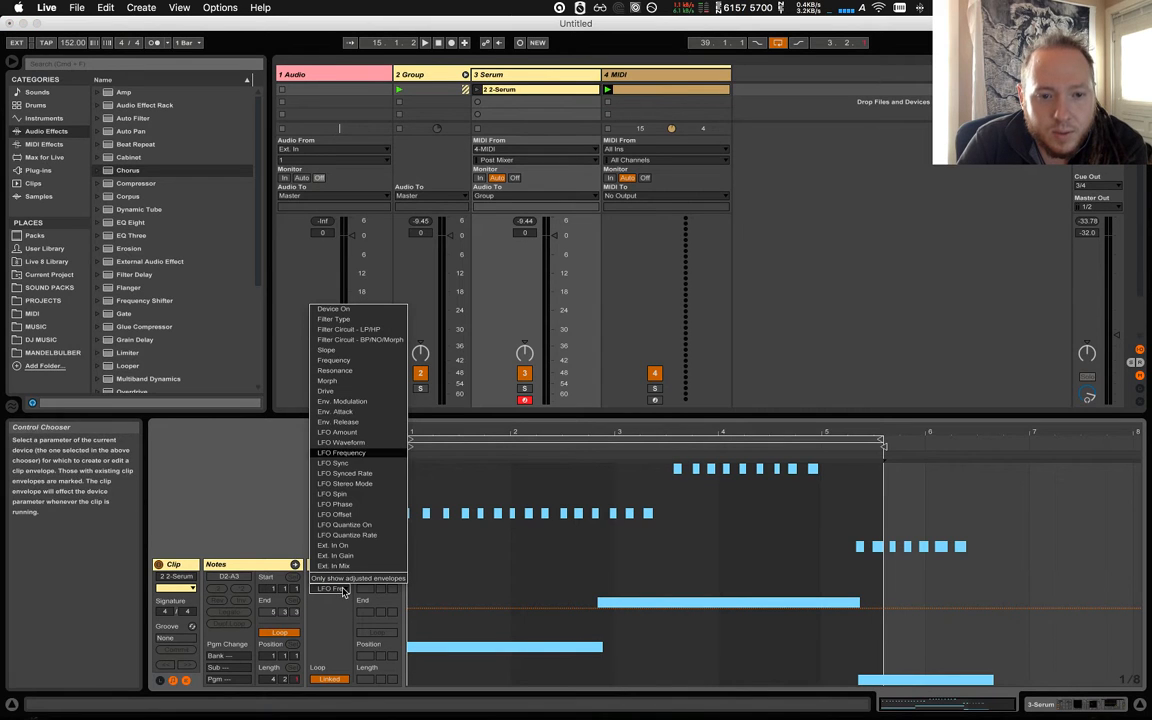
{"action": "left_click", "coordinate": [362, 380]}
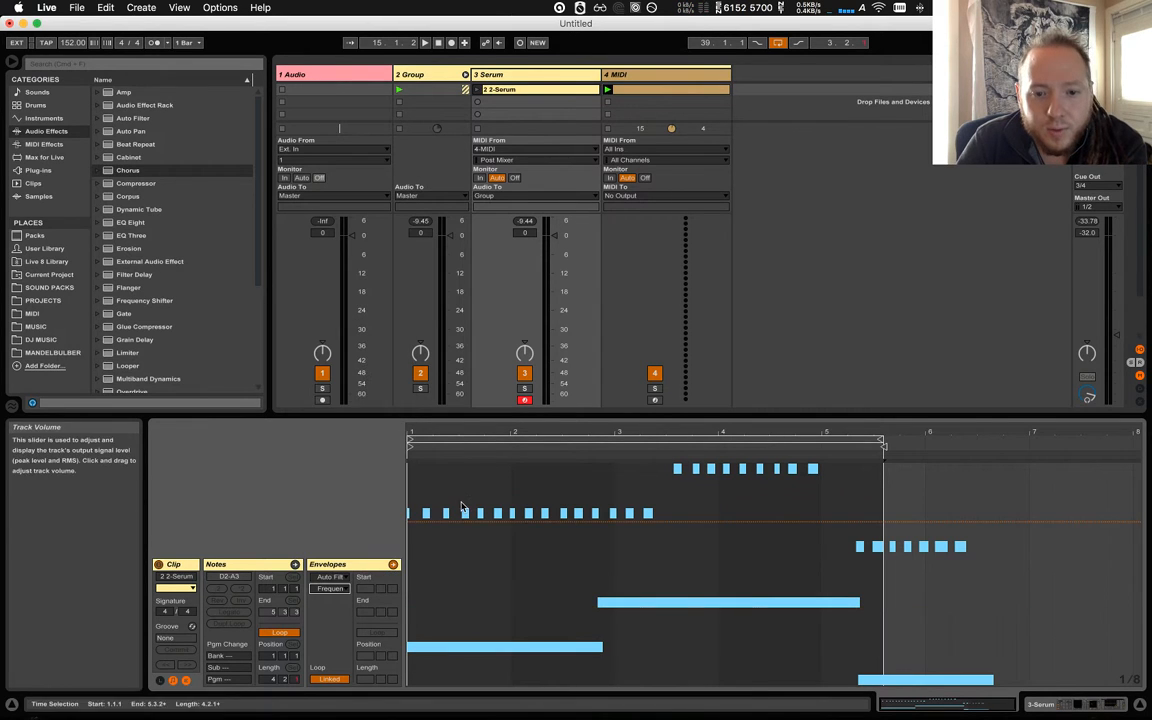
{"action": "left_click", "coordinate": [409, 522]}
{"action": "left_click_drag", "start_coordinate": [409, 522], "coordinate": [409, 572]}
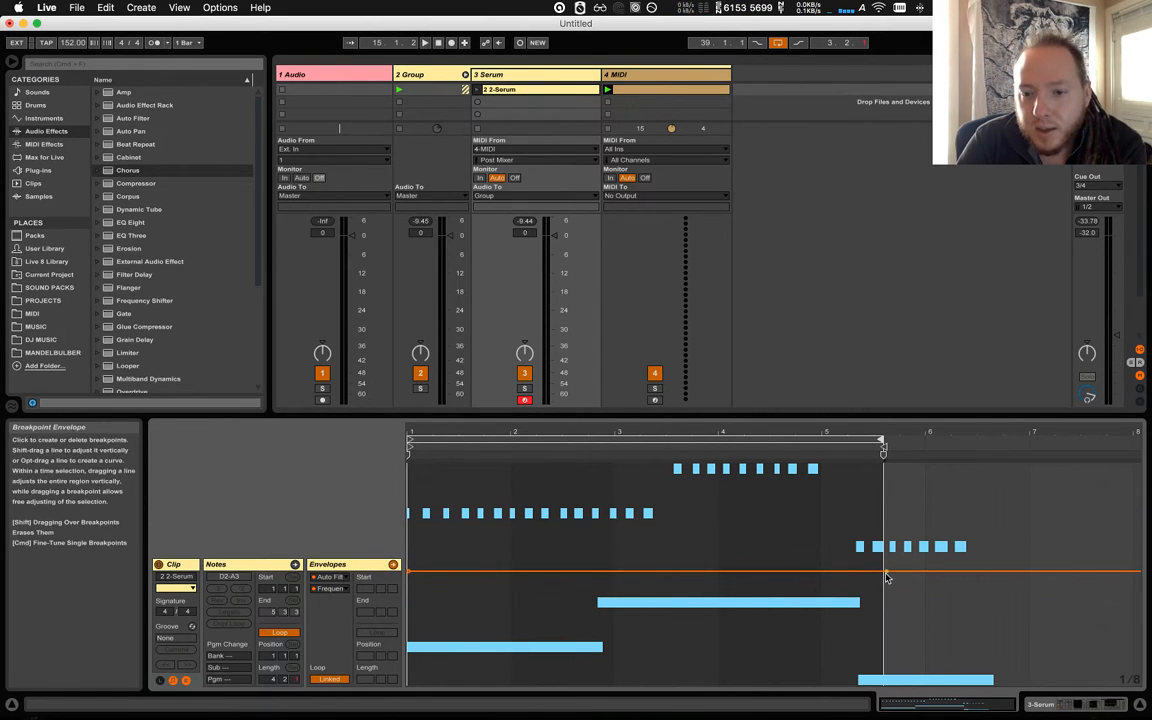
{"action": "left_click_drag", "start_coordinate": [883, 571], "coordinate": [883, 462]}
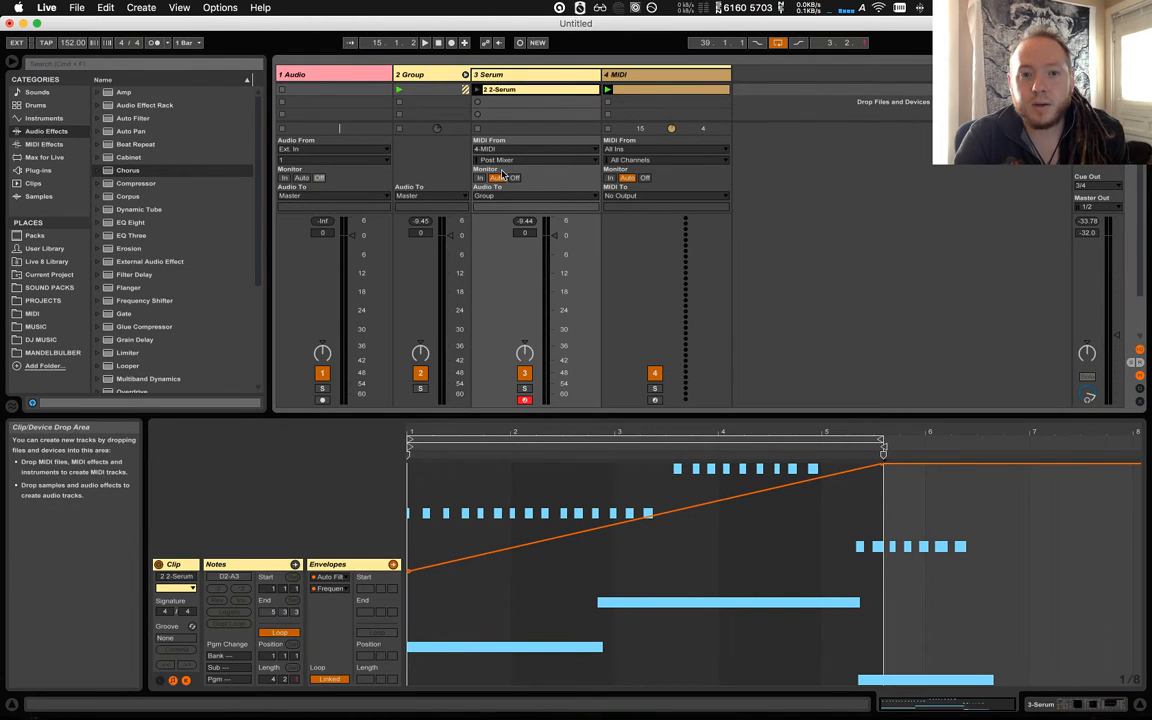
Play the 2-Serum clip to hear the filter sweep, and show the Serum track's device chain.
{"action": "key", "text": "space"}
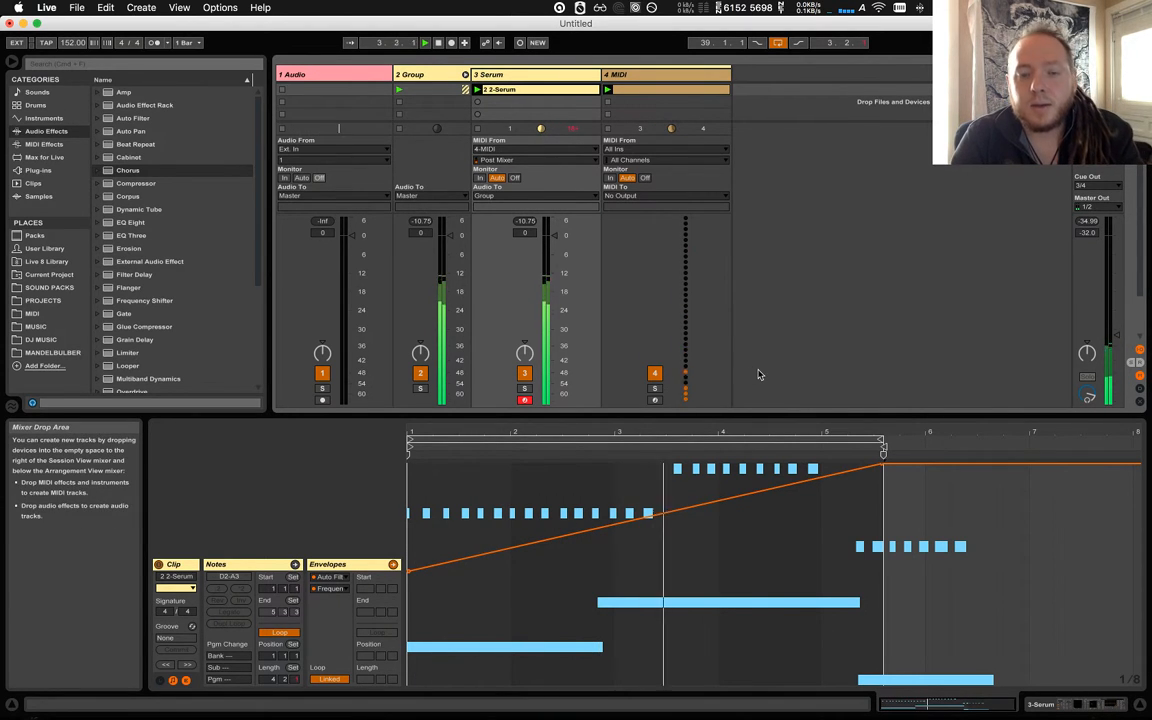
{"action": "key", "text": "XF86AudioRaiseVolume"}
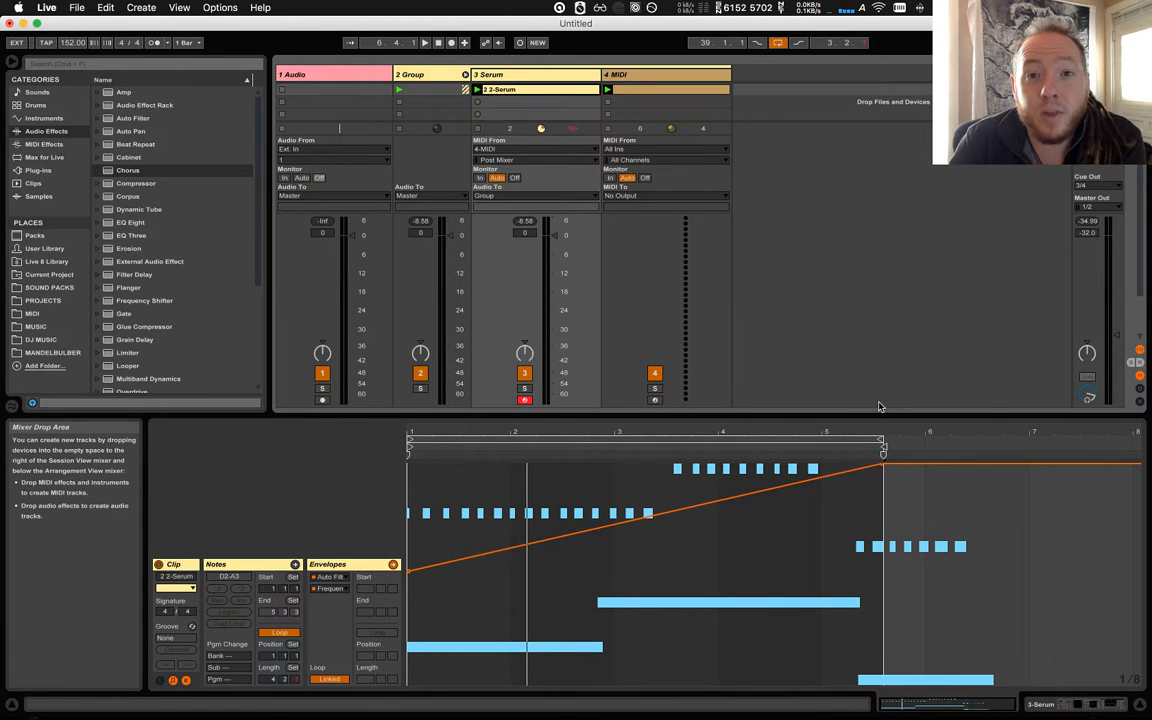
{"action": "left_click", "coordinate": [1037, 704]}
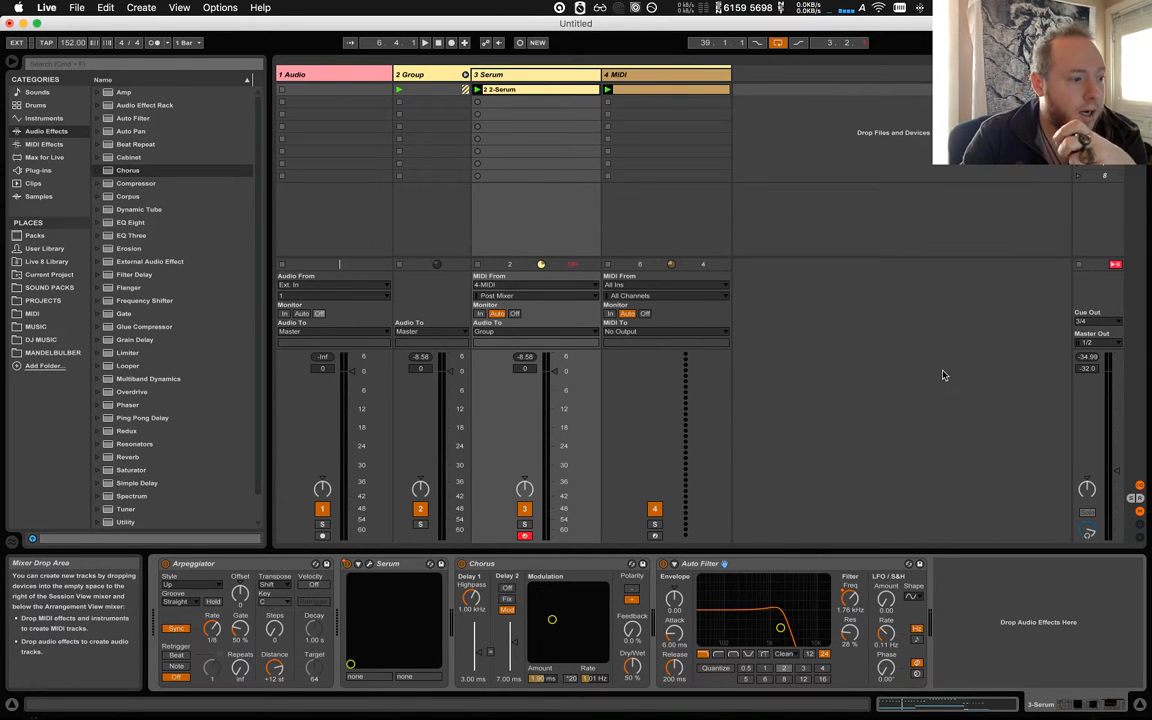
Show the Master track's effect chain and raise the master volume to about -2.4 dB.
{"action": "left_click", "coordinate": [1098, 75]}
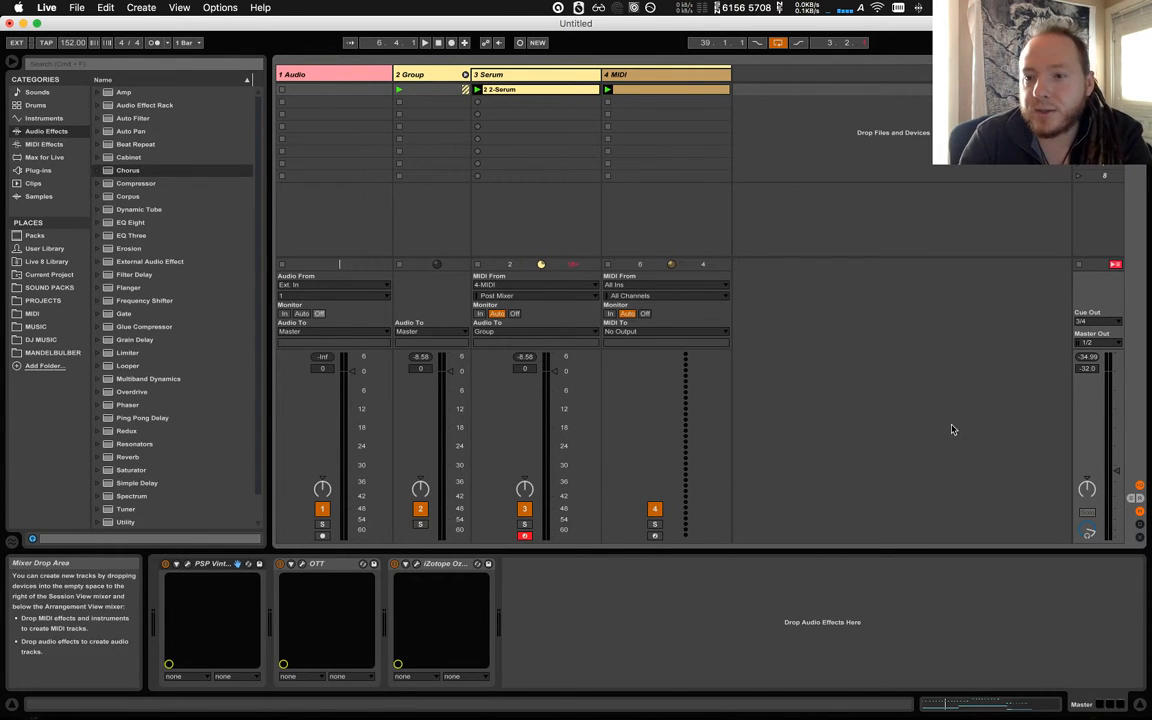
{"action": "left_click_drag", "start_coordinate": [1105, 469], "coordinate": [1105, 332]}
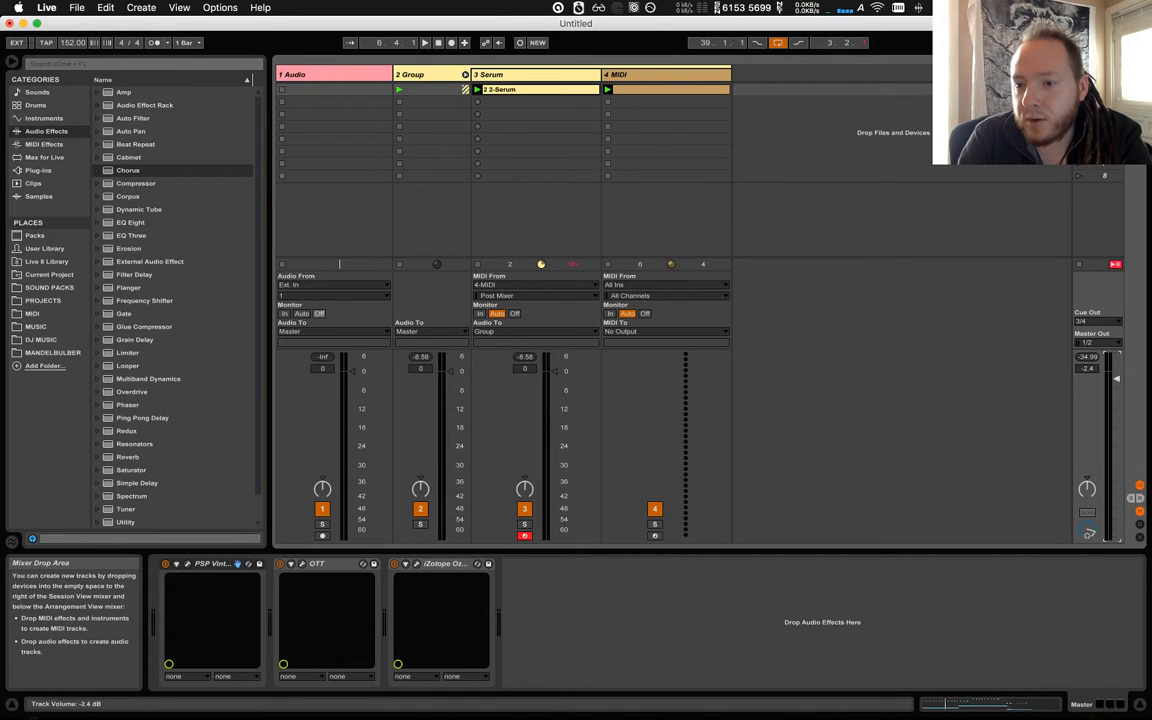